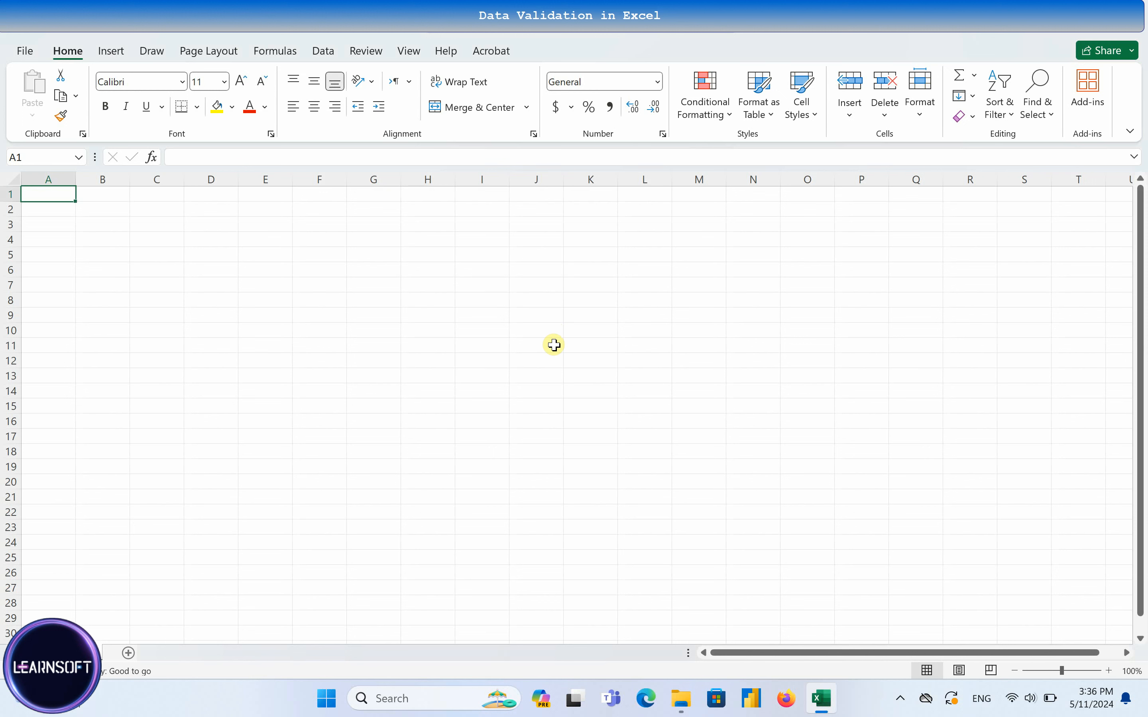
Step: Examine the value types that Data Validation can allow for cell A1, keeping the existing setting
left_click(323, 52)
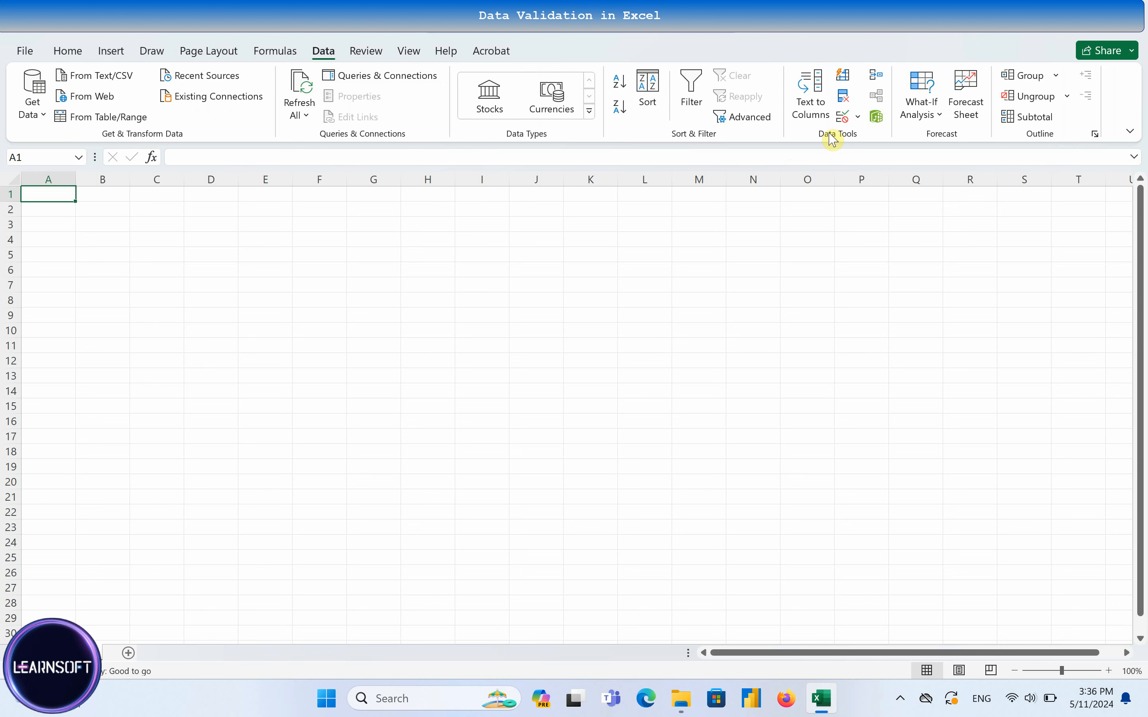
left_click(856, 116)
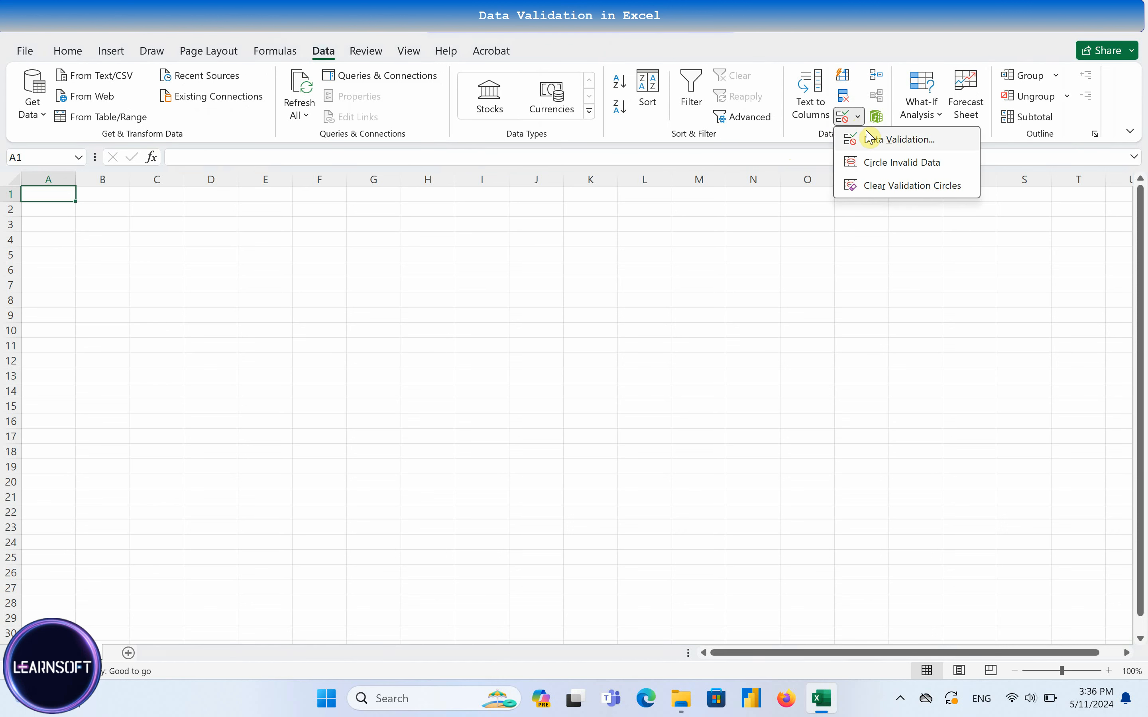
left_click(890, 143)
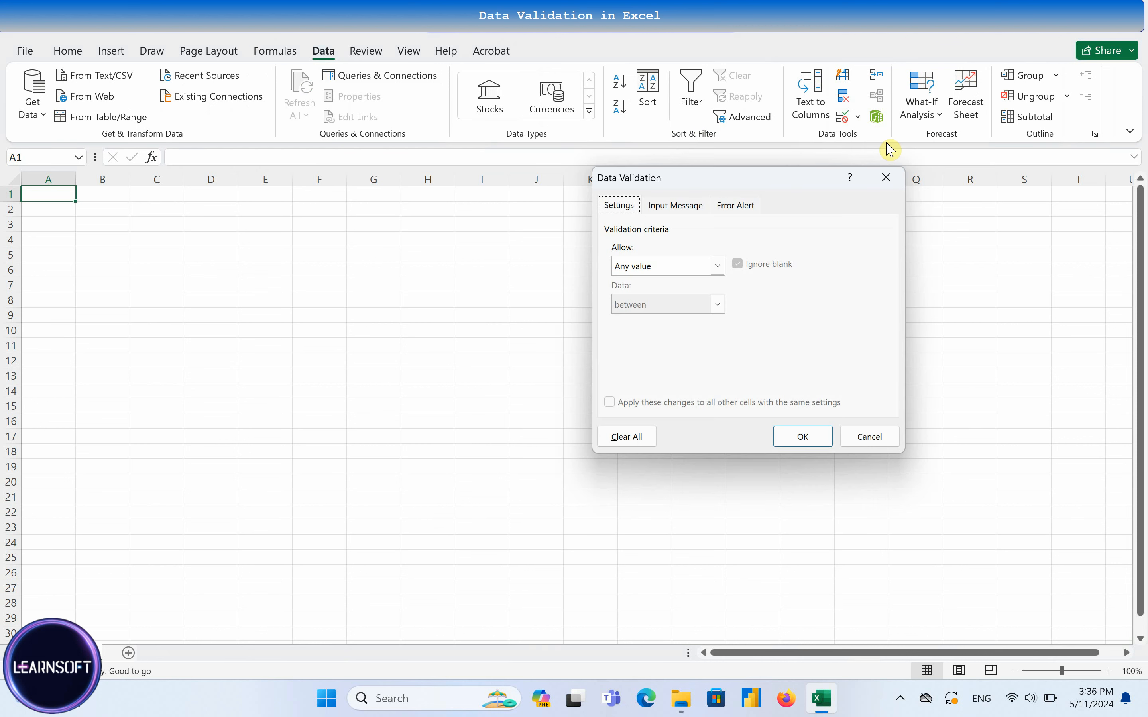
left_click_drag(810, 175, 596, 227)
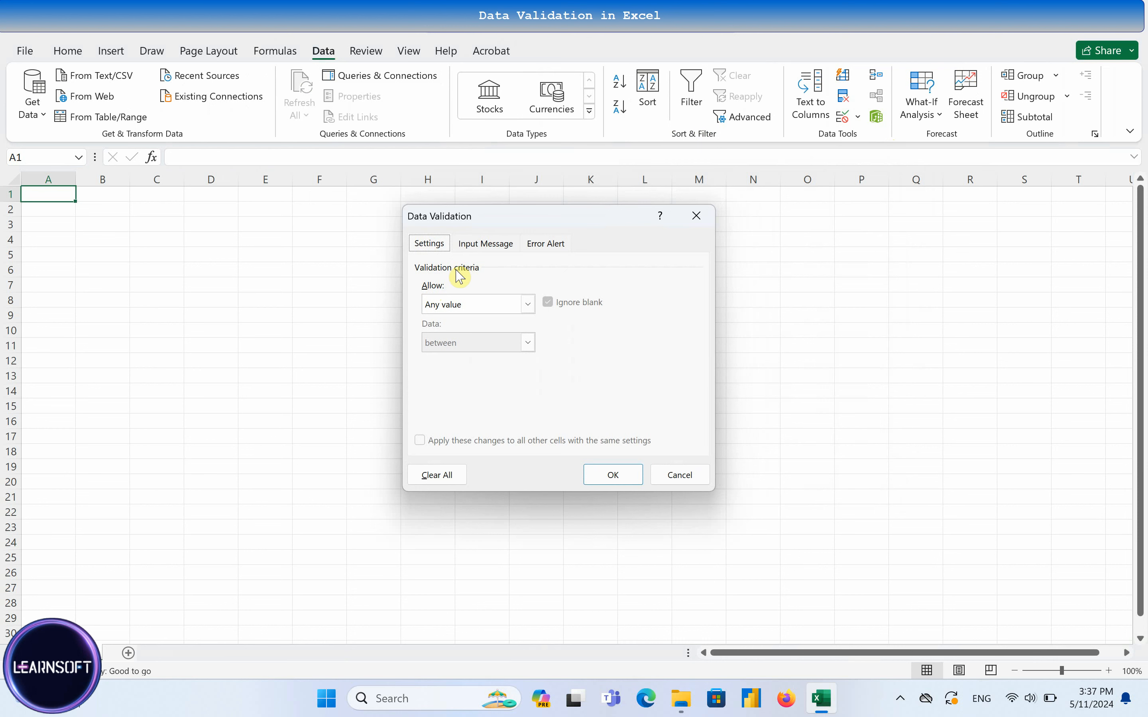
left_click(492, 304)
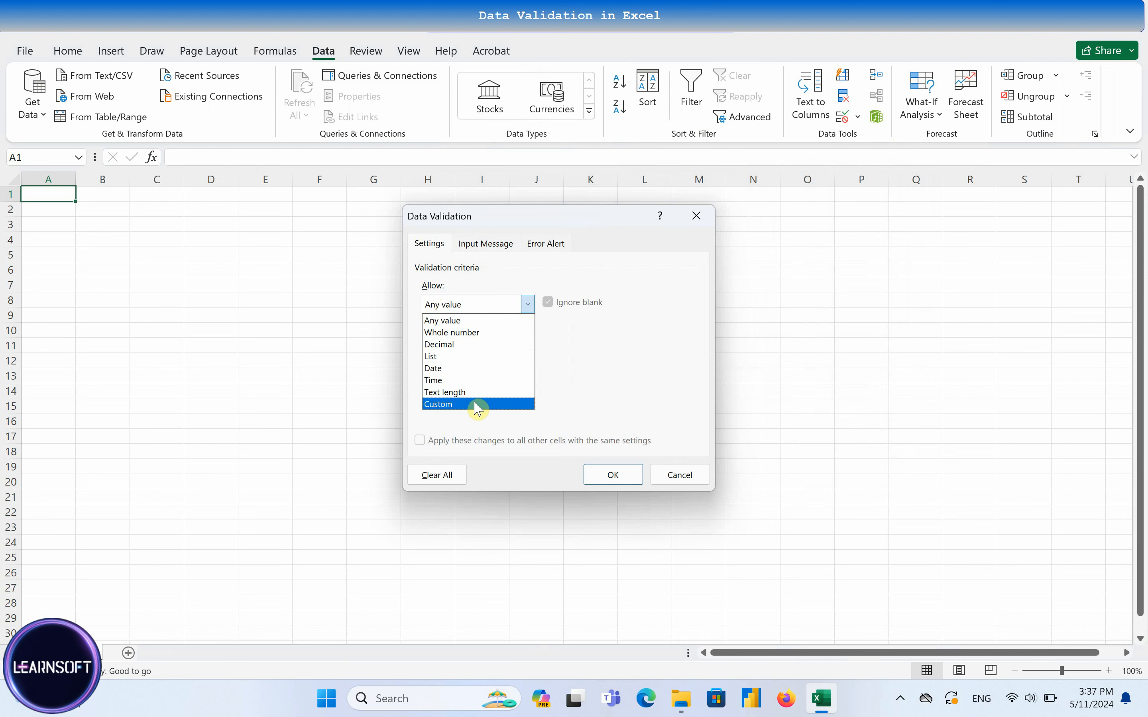
left_click(494, 283)
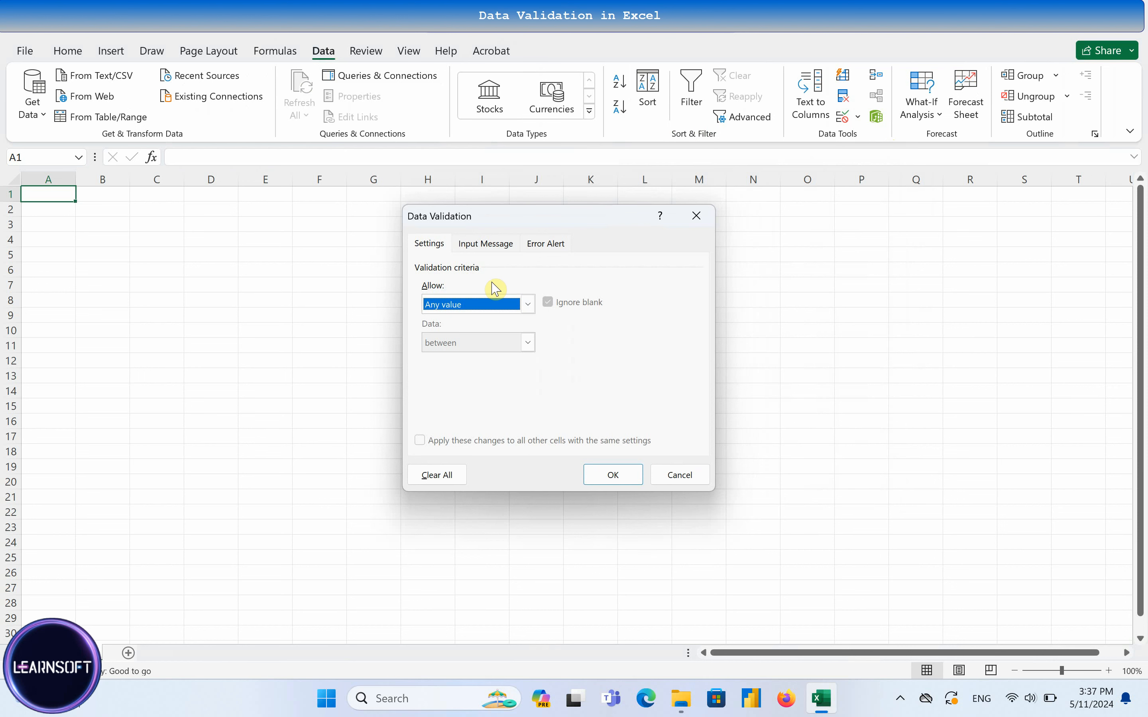
left_click(604, 473)
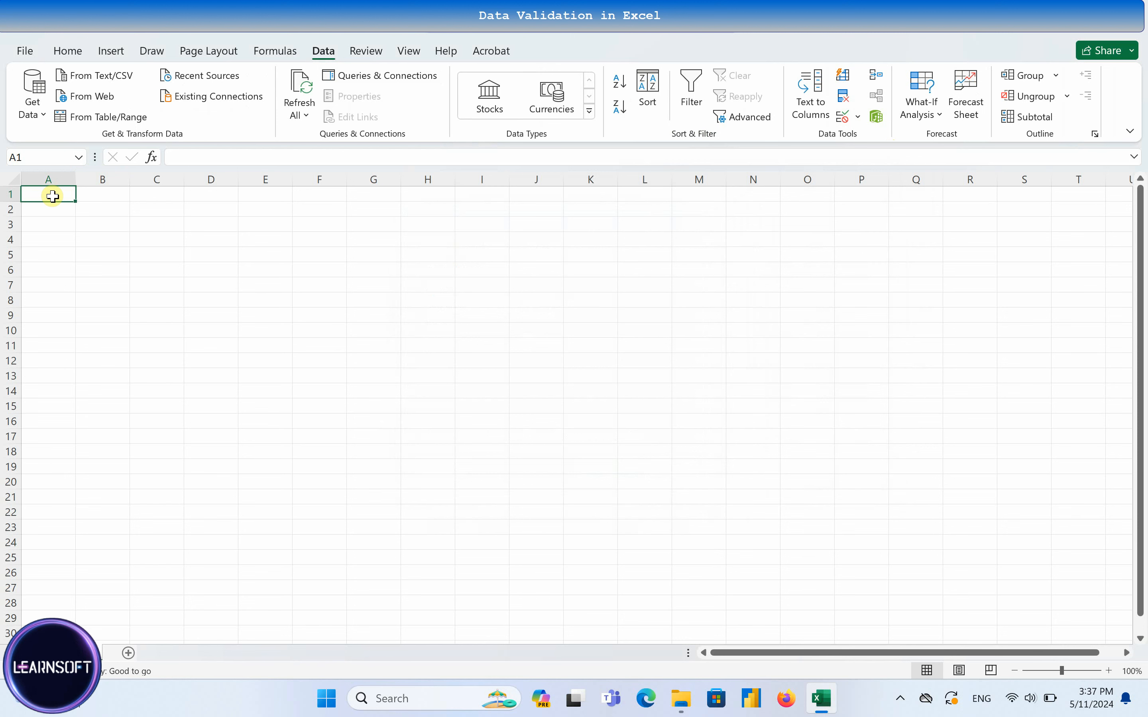
Step: Enter the header "Whole number between 1 to 100" in A1 and fit column A's width to it
type("W")
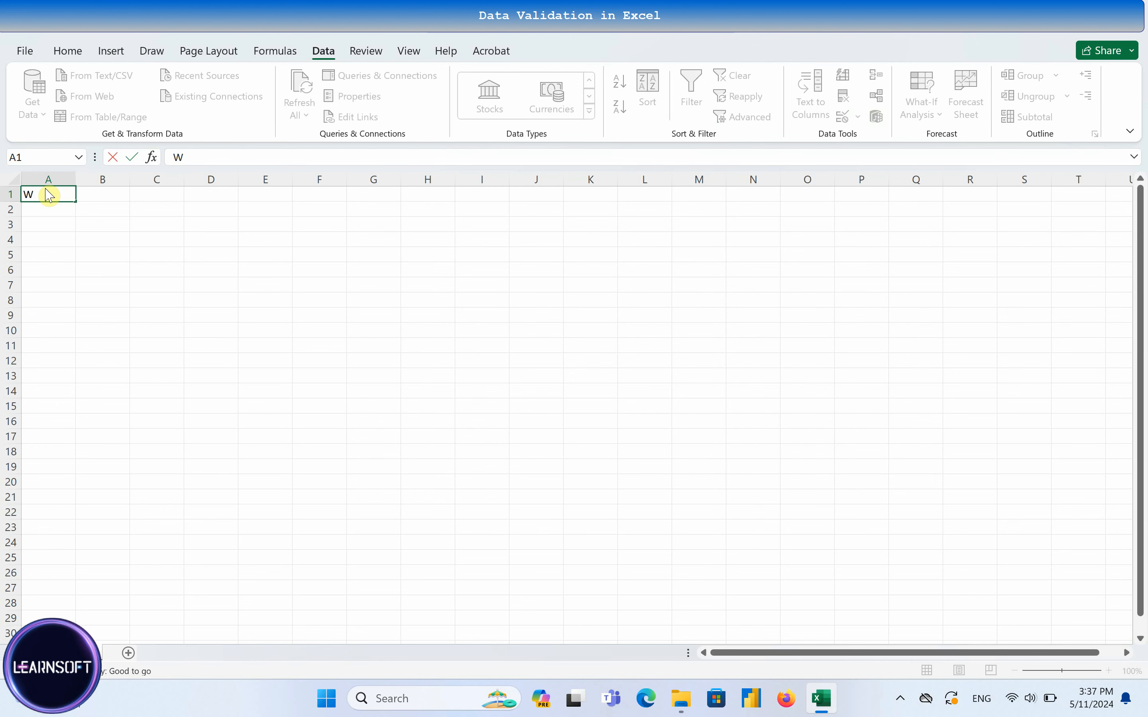
type("hole number between")
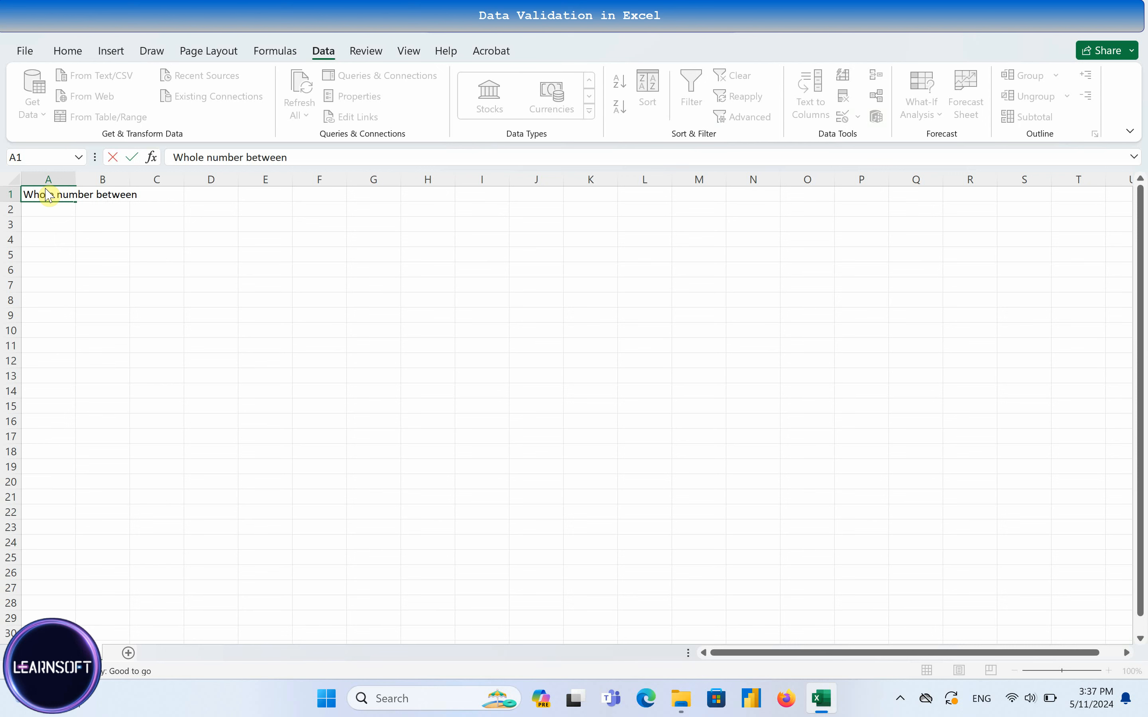
type(" 1 to 100")
key("Return")
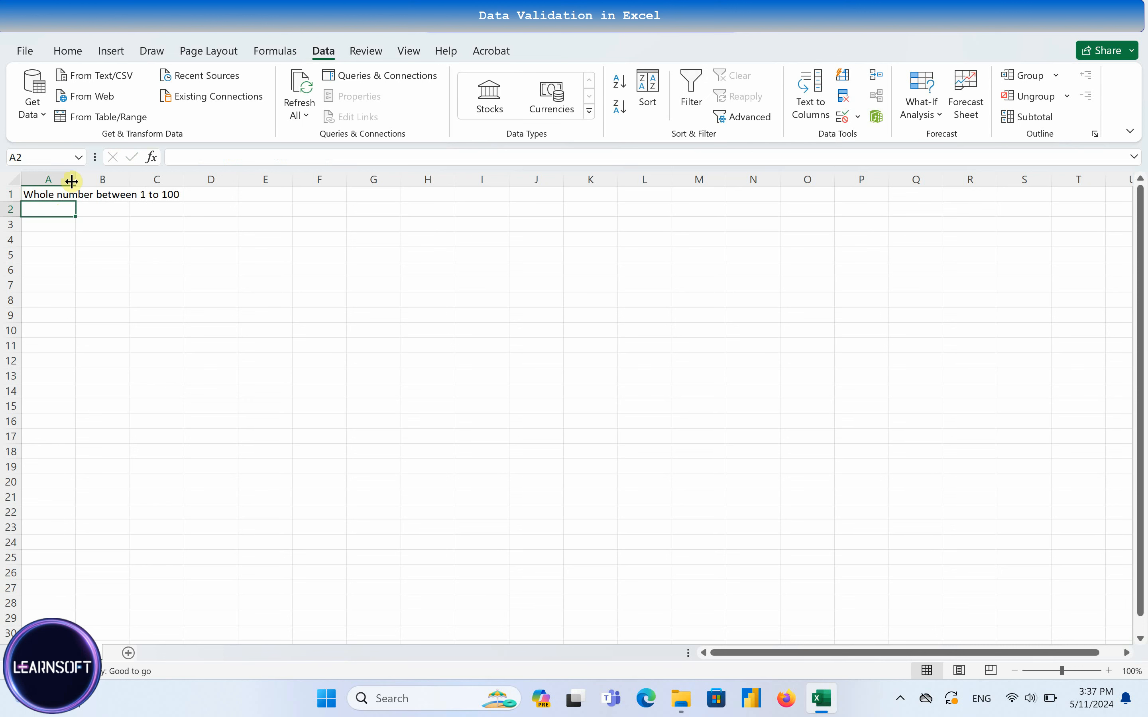
double_click(75, 180)
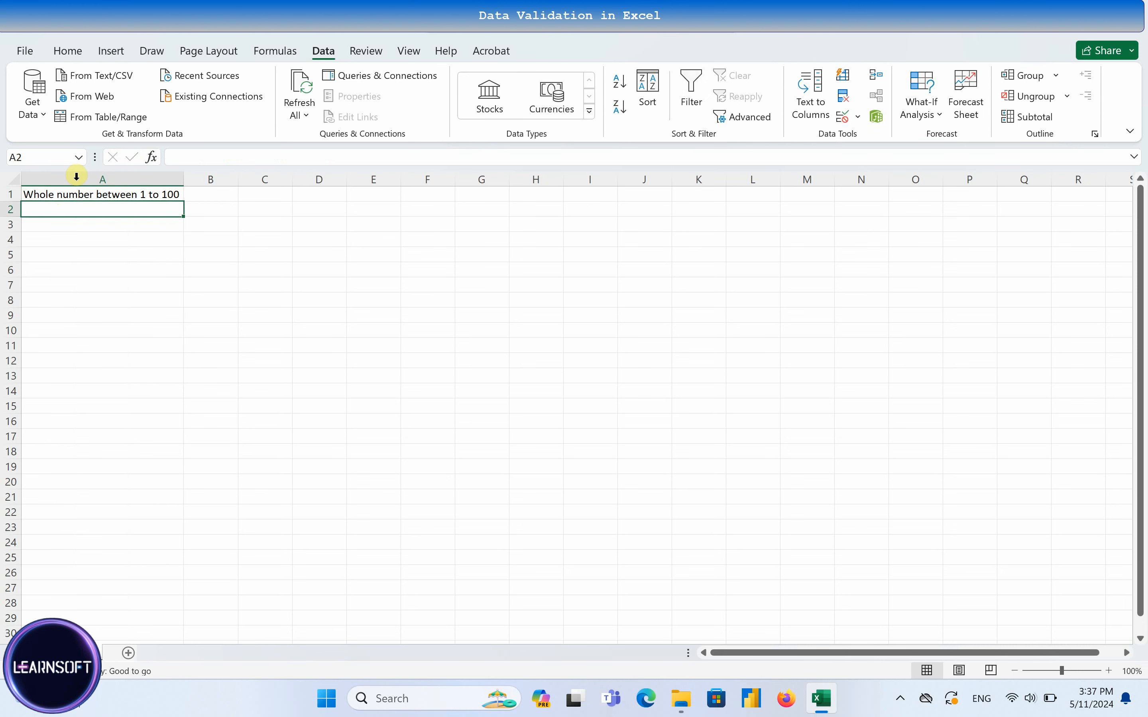
Step: Enter the header "Time before 10:00 am" in B1 and fit column B's width to it
left_click(224, 195)
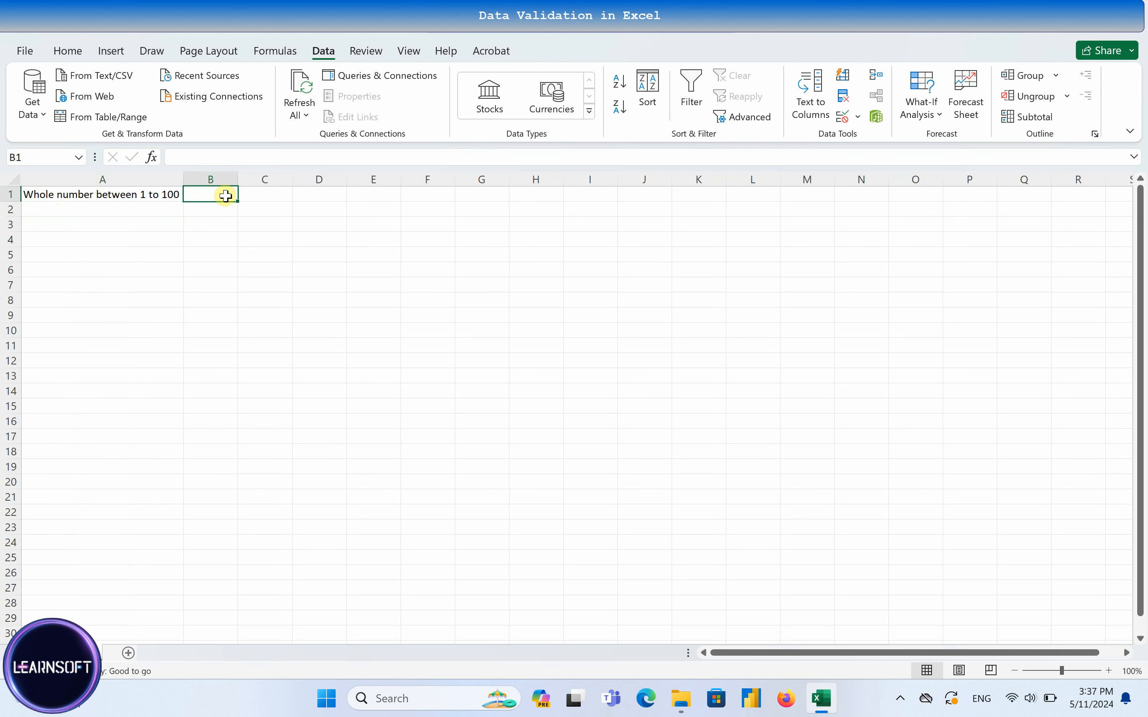
type("T")
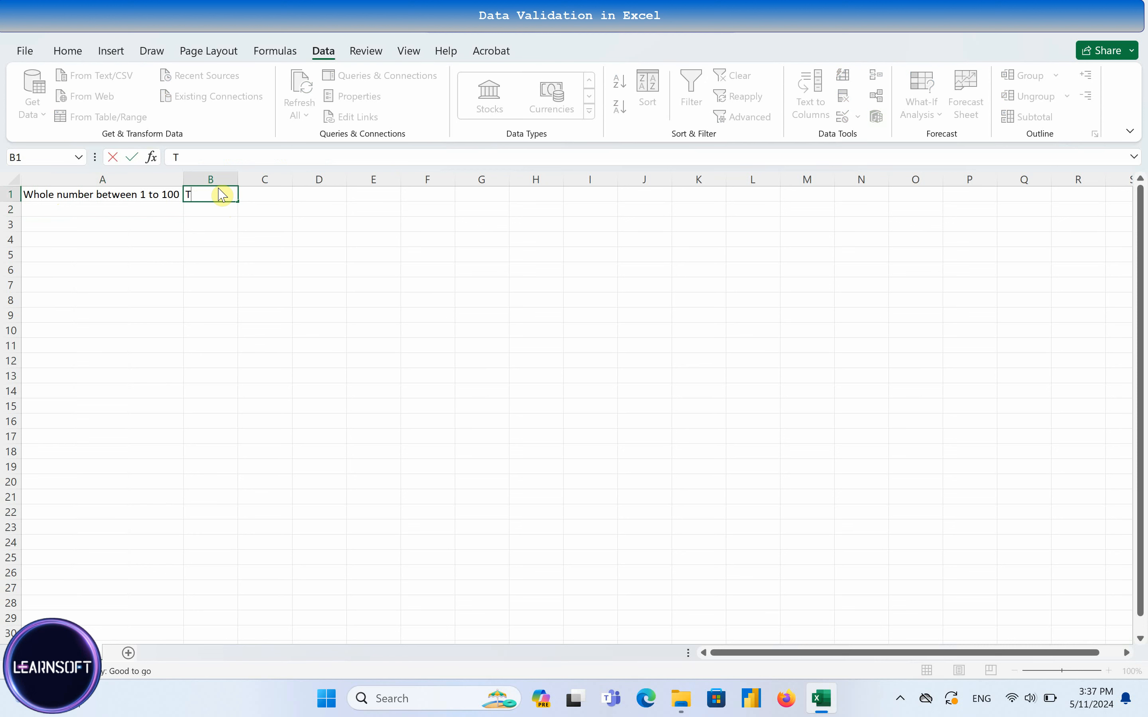
type("ime before 10")
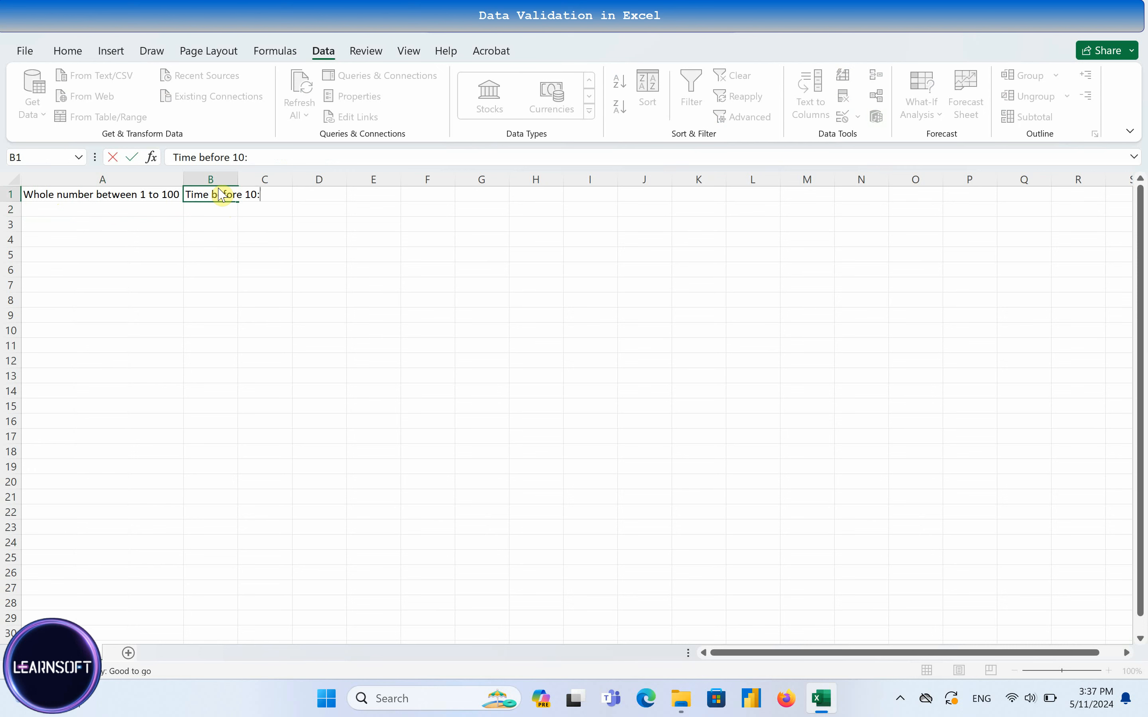
type(":00 am")
key("Return")
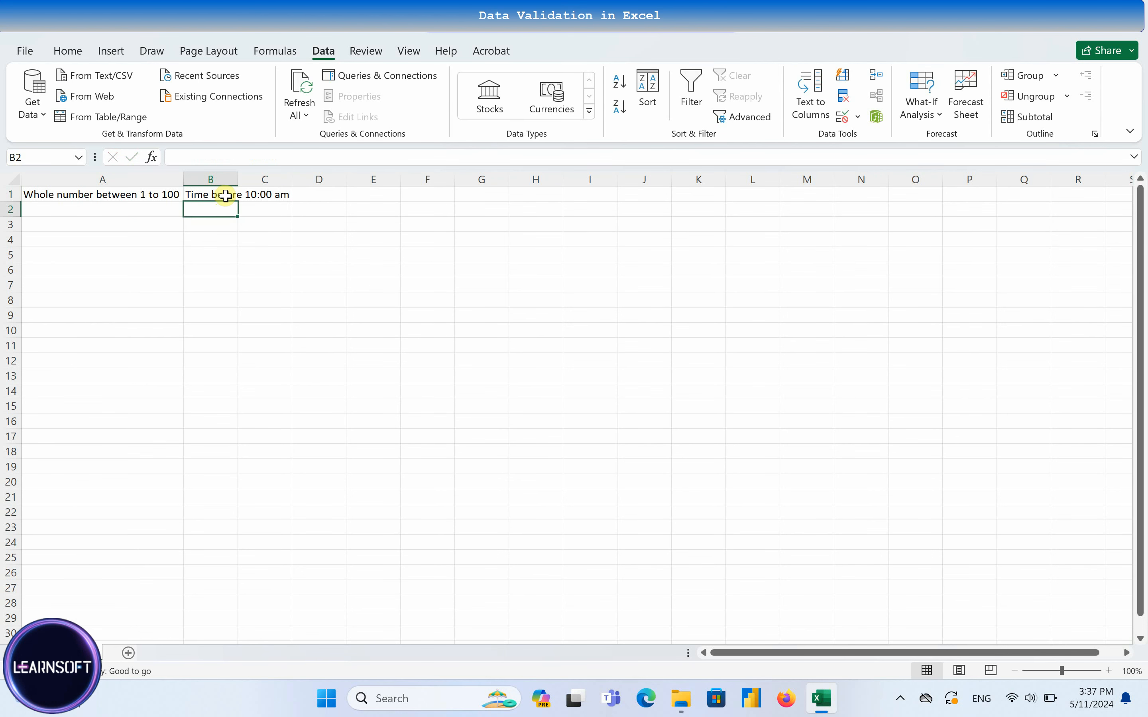
double_click(238, 179)
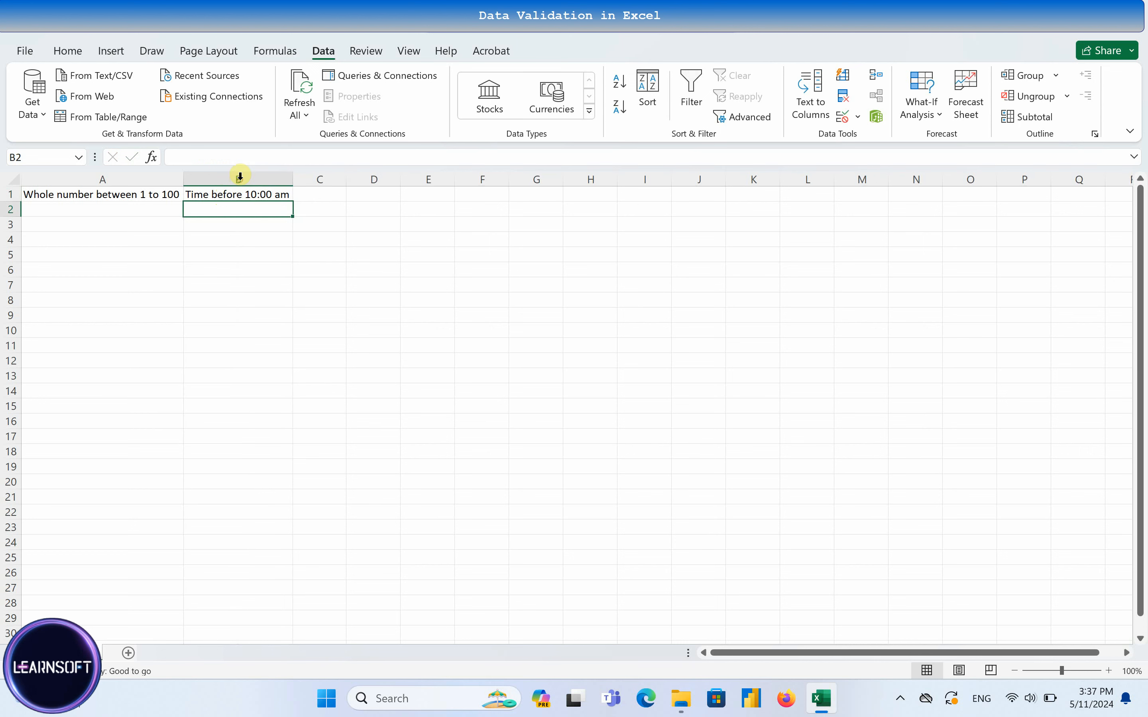
Step: Enter the header "Decimal number less than 1.2" in C1 and fit column C's width to it
left_click(315, 193)
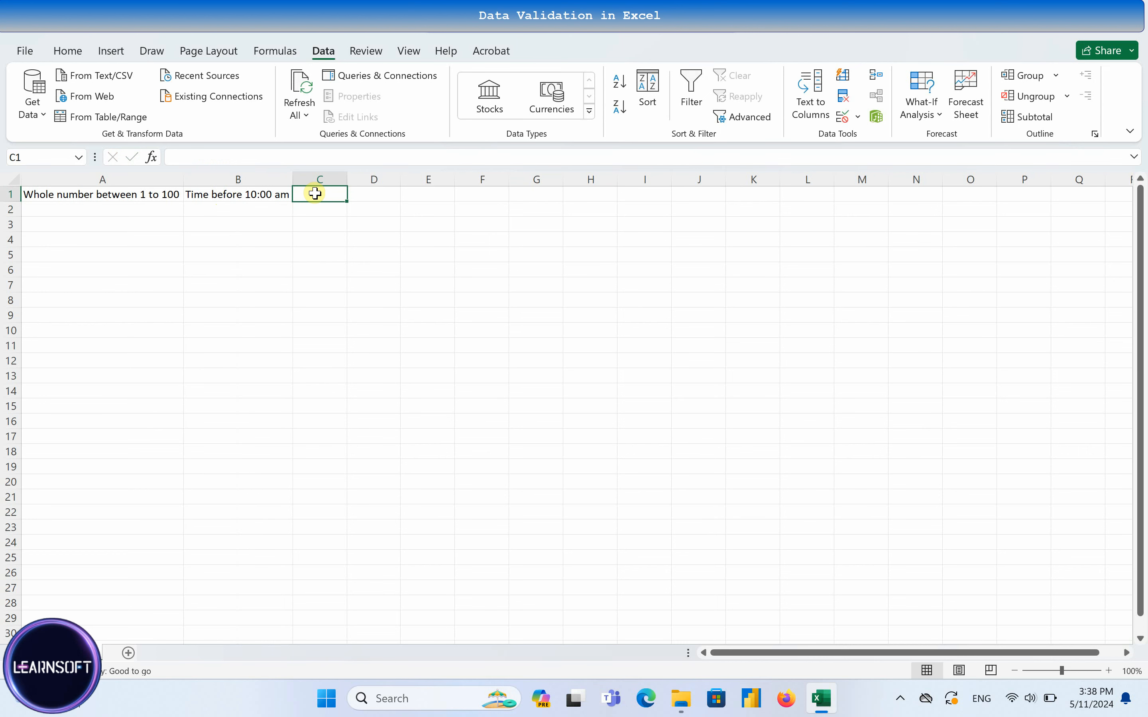
type("De")
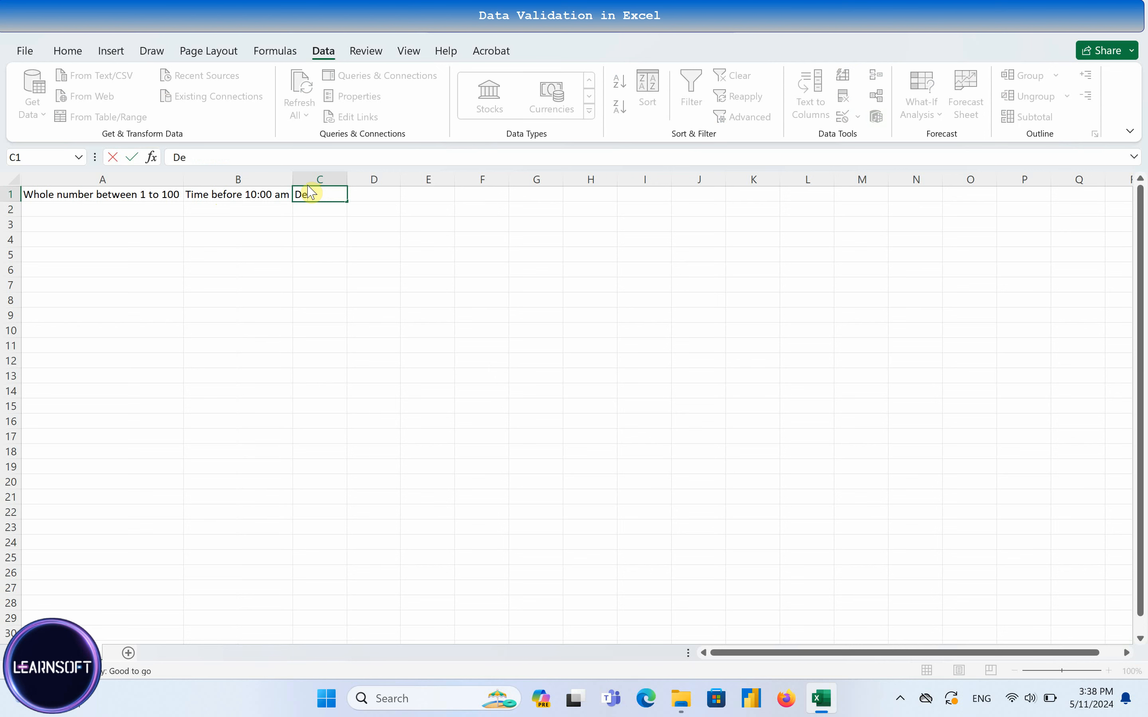
type("cimal number")
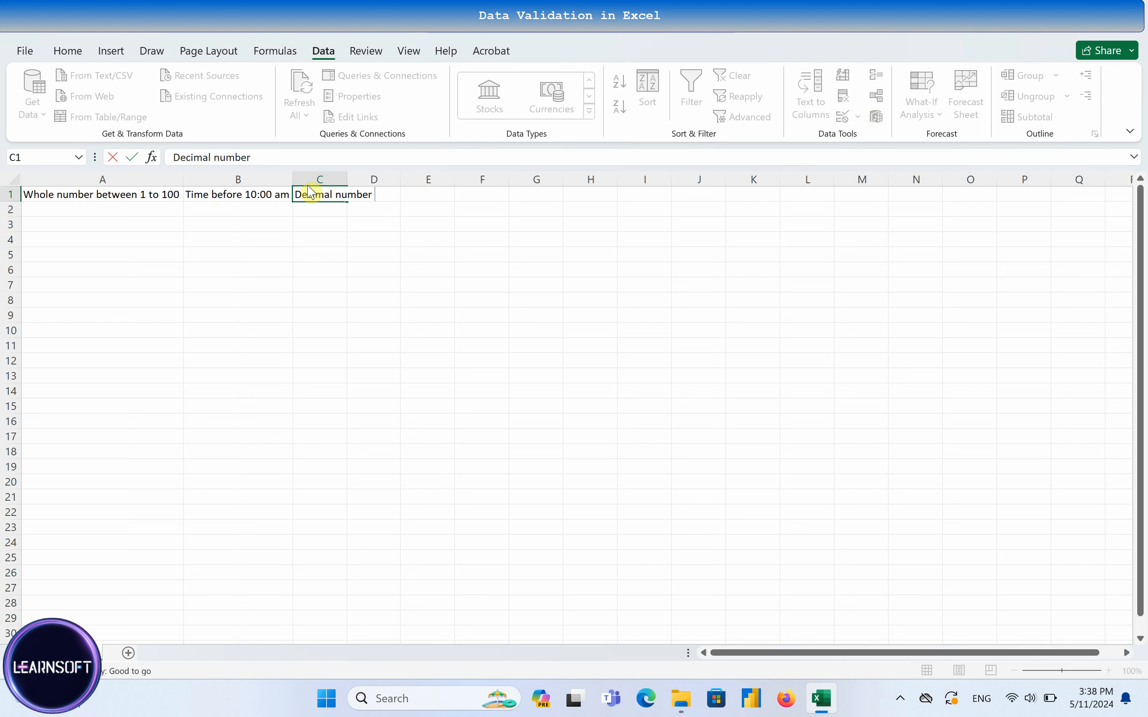
type("less than 1.2")
key("Return")
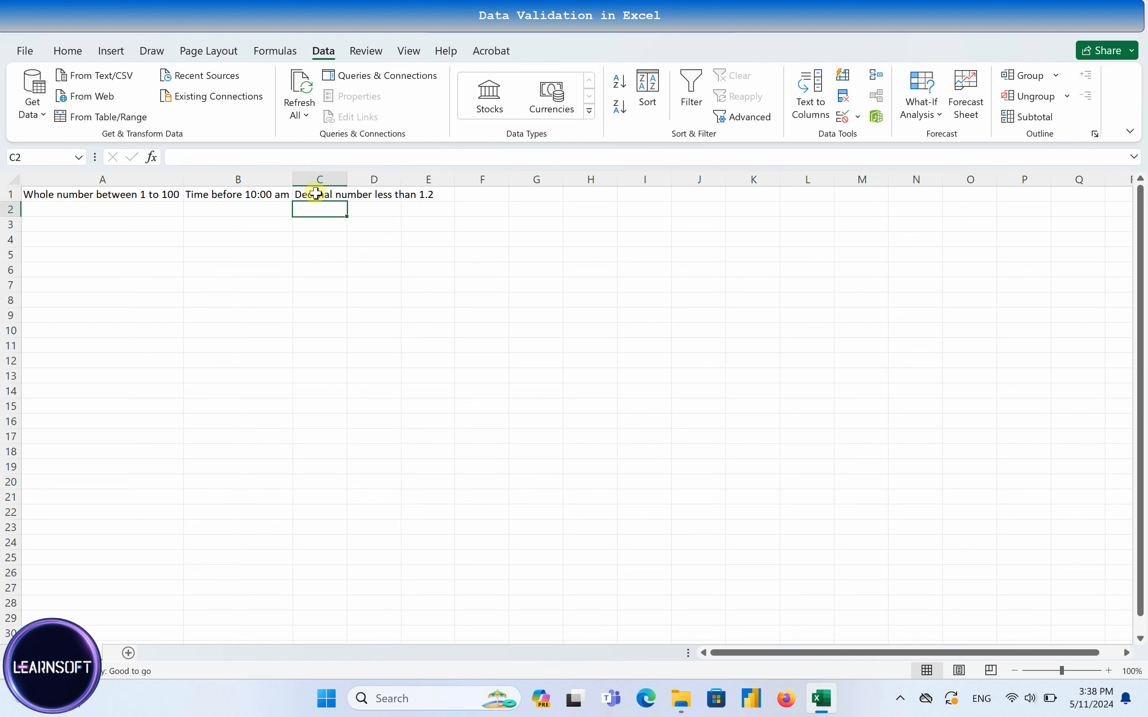
double_click(347, 179)
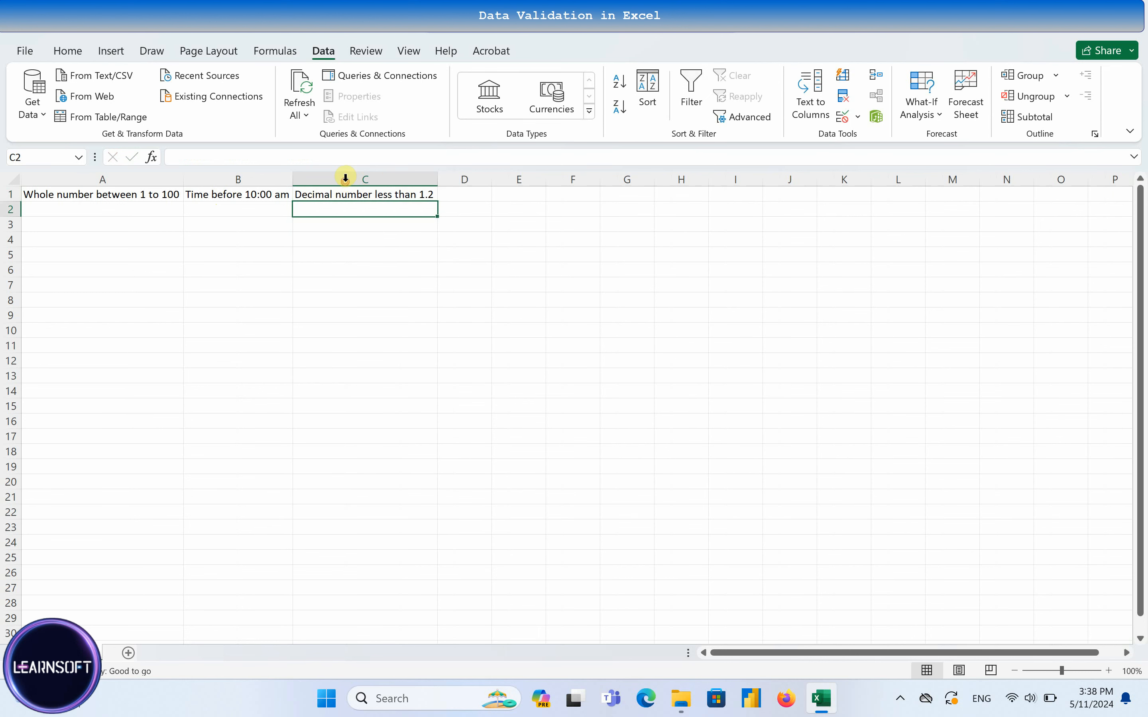
Step: Enter the header "Male/Female" in D1 and fit column D's width to it
left_click(457, 195)
type("Male")
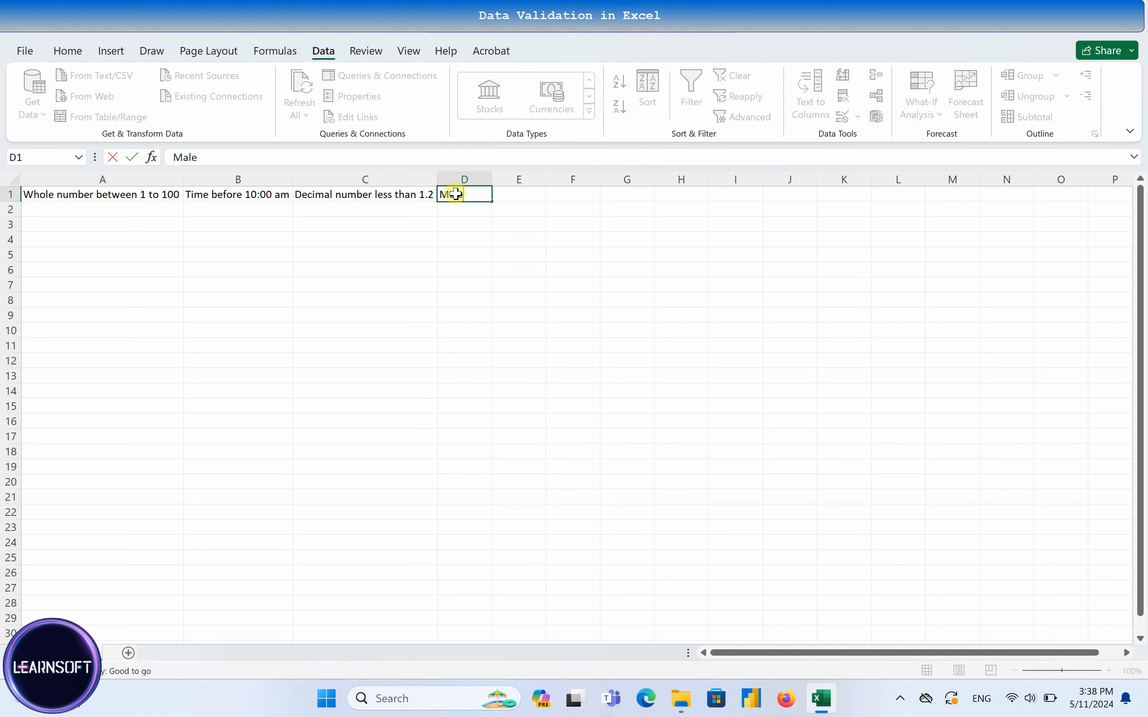
type("/Female")
key("Return")
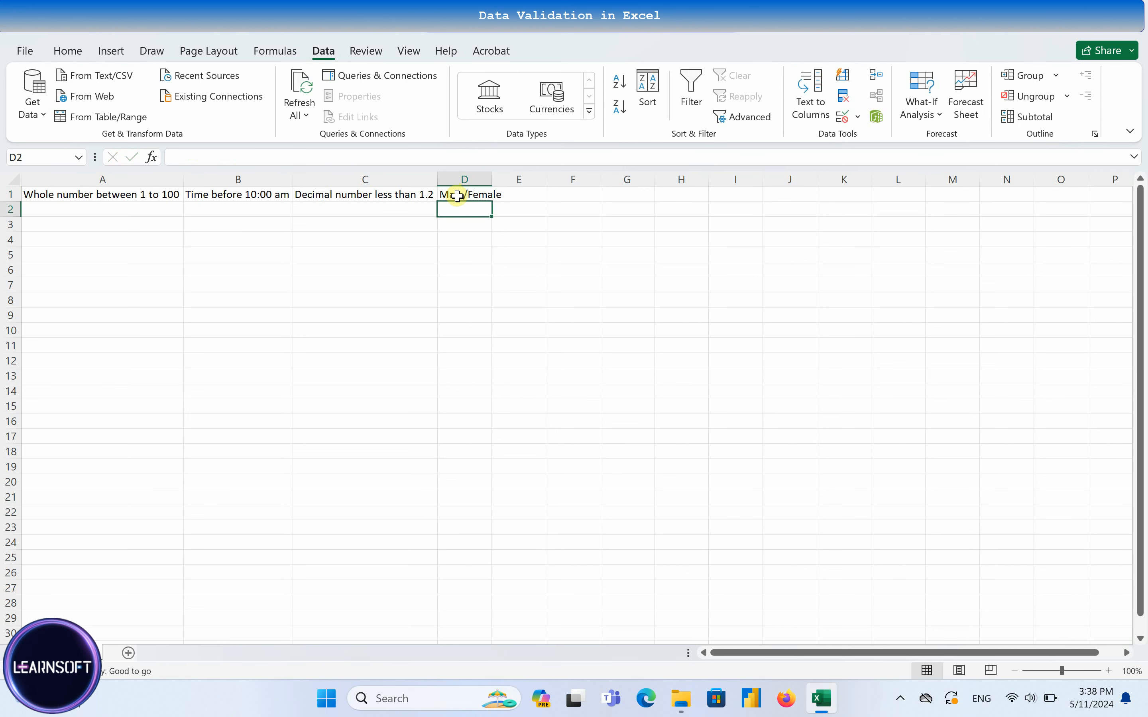
double_click(492, 178)
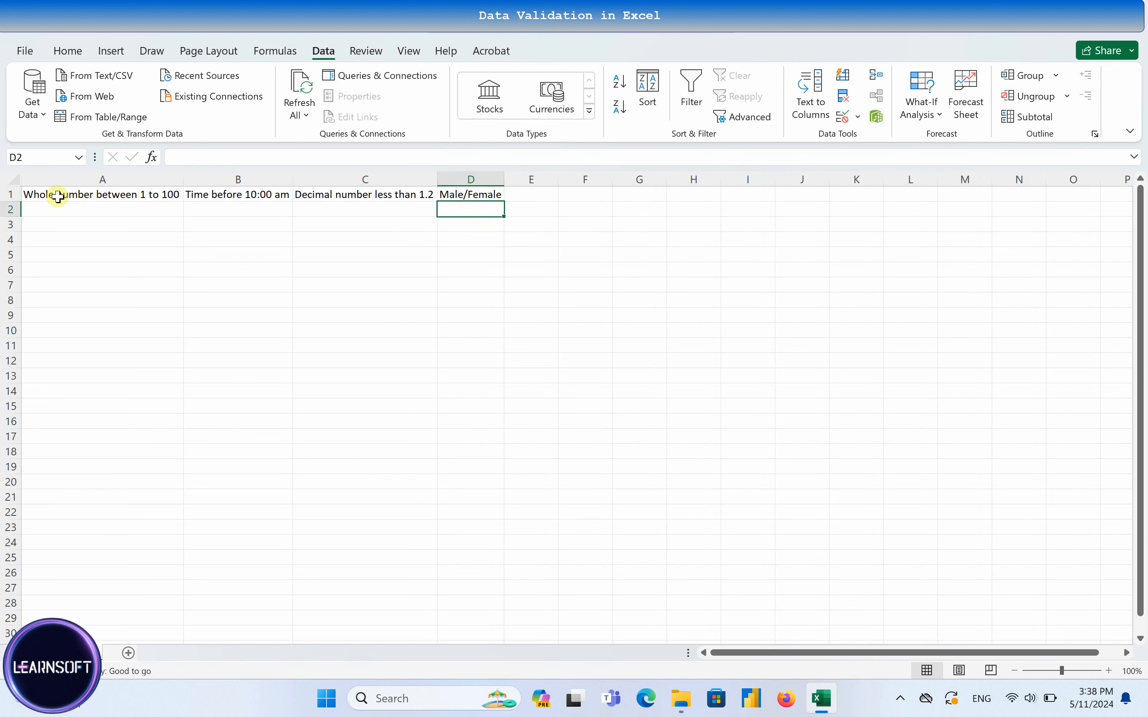
Step: Make row 1 taller and center the headers in A1:D1 both horizontally and vertically
left_click_drag(11, 202, 448, 208)
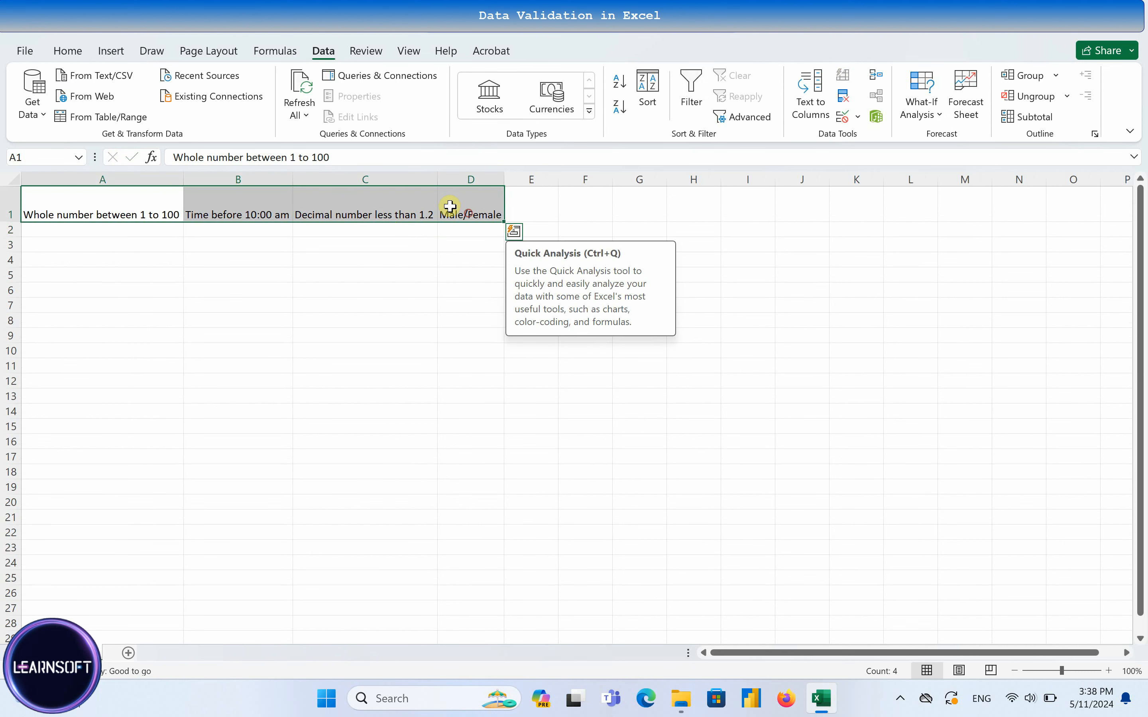
left_click(60, 52)
left_click(314, 106)
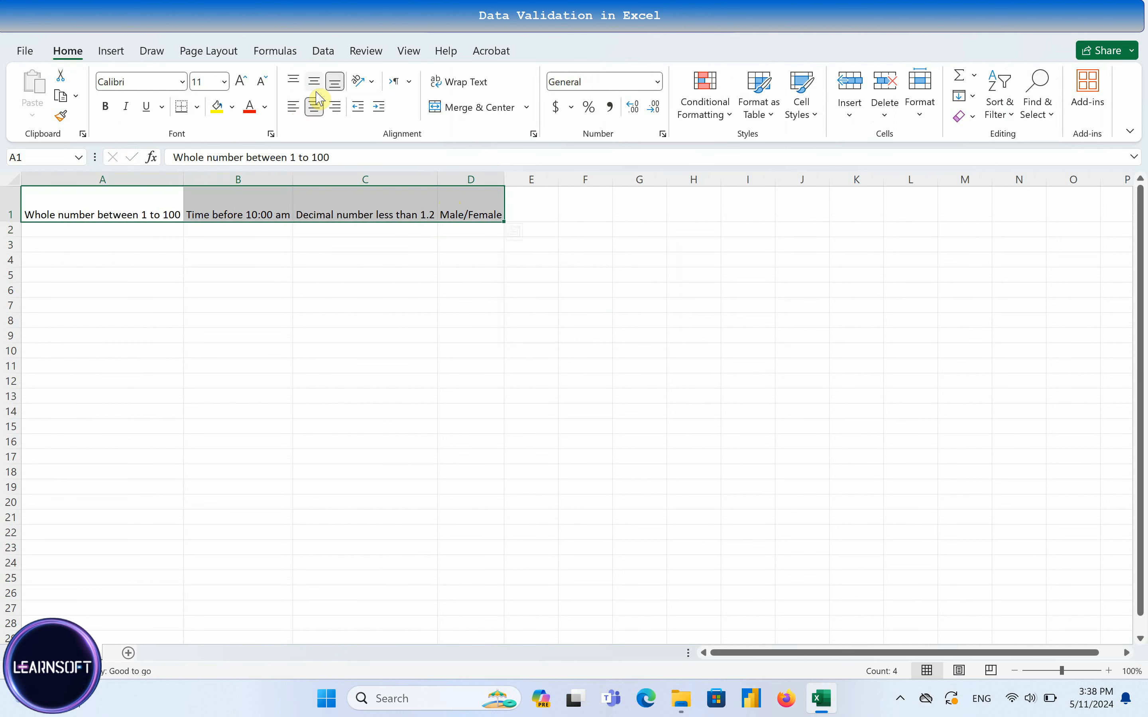
left_click(314, 81)
Step: Apply all borders to the range A1:D15 and widen column D slightly
left_click_drag(95, 201, 480, 424)
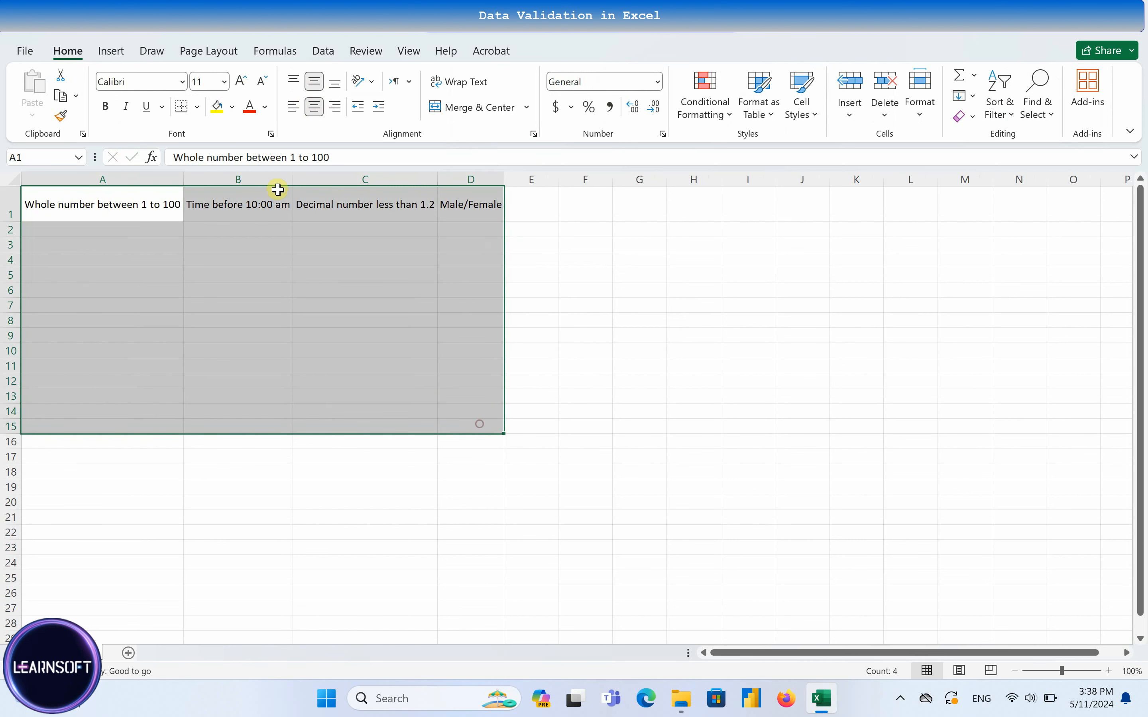
left_click(196, 106)
left_click(197, 270)
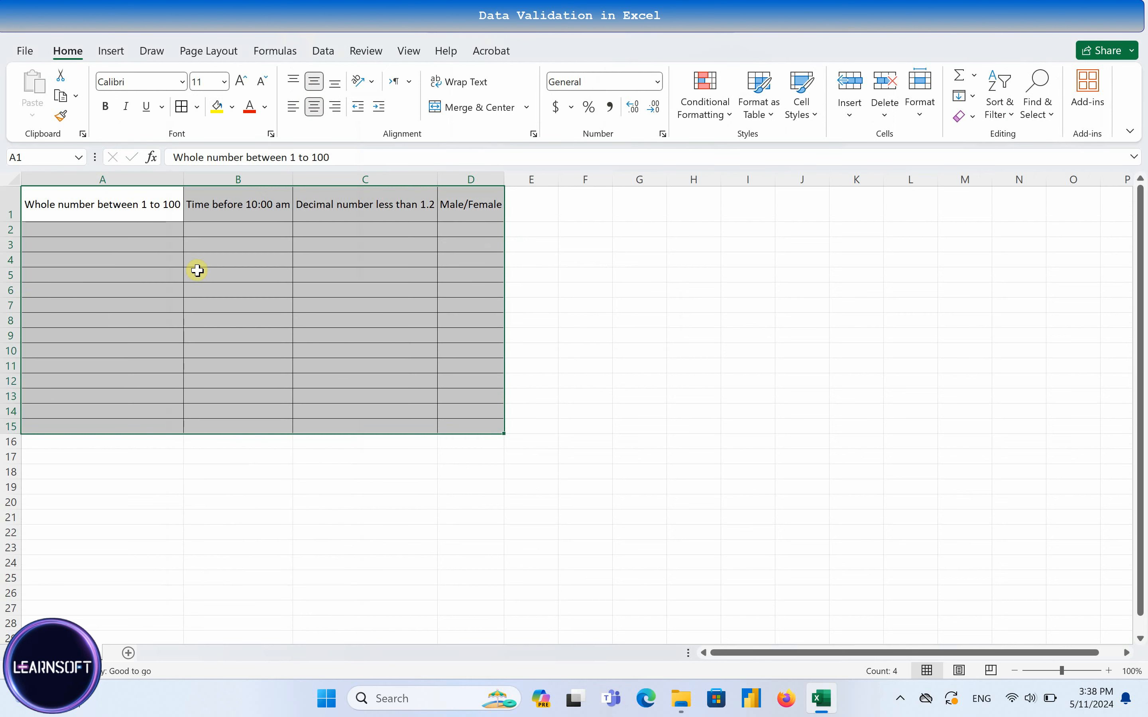
left_click_drag(504, 178, 510, 177)
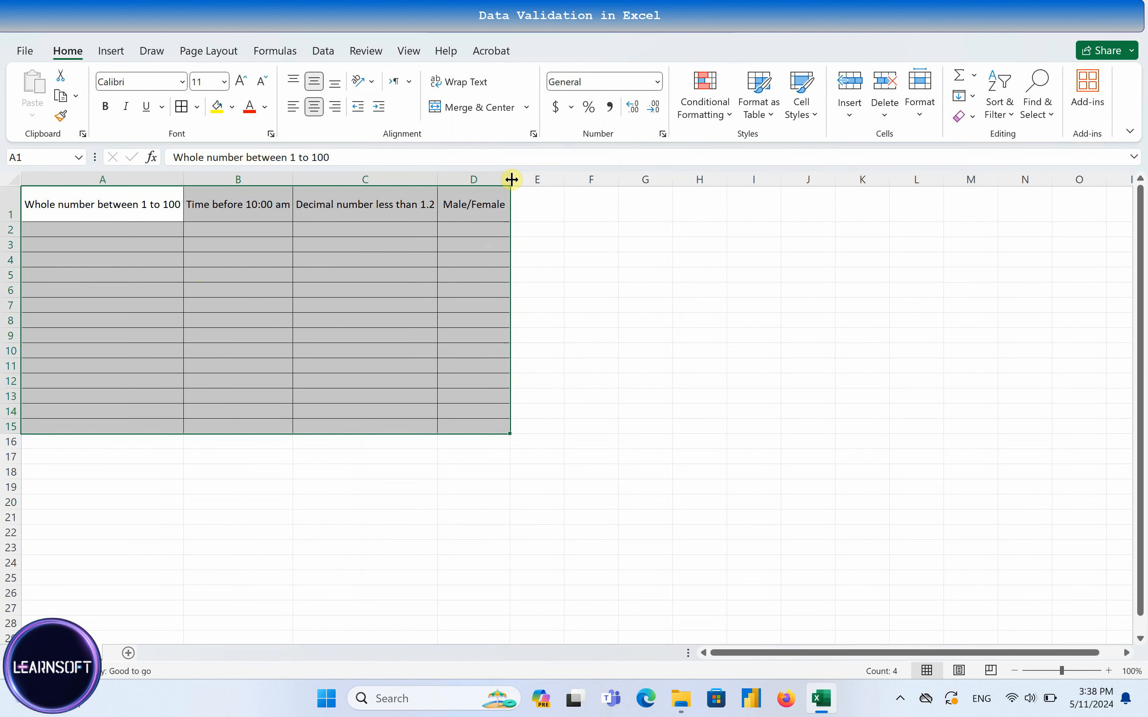
Step: Start a data validation rule for A2:A15 that allows only whole numbers
left_click(105, 231)
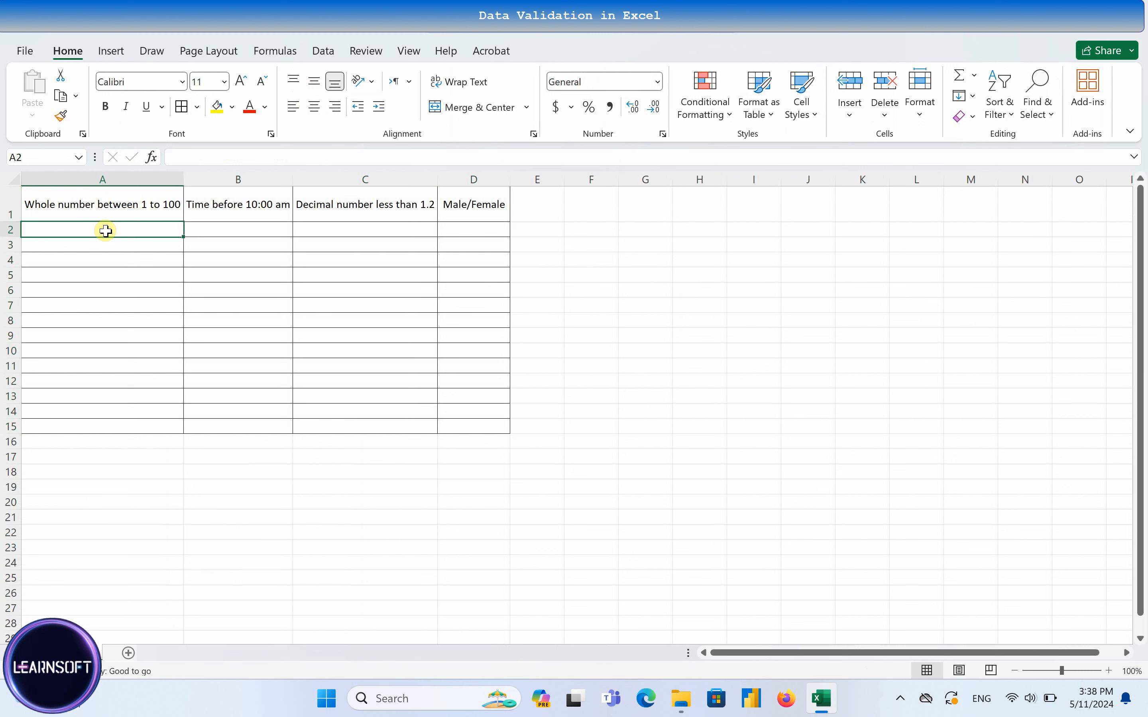
left_click_drag(105, 231, 104, 428)
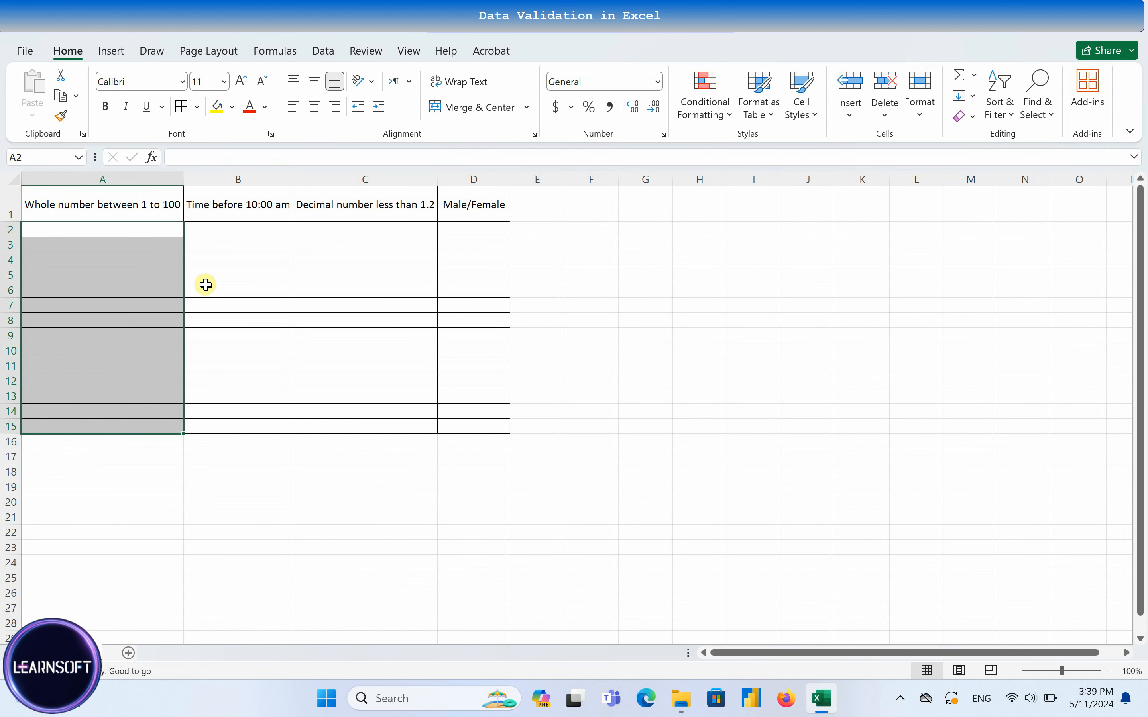
left_click(324, 50)
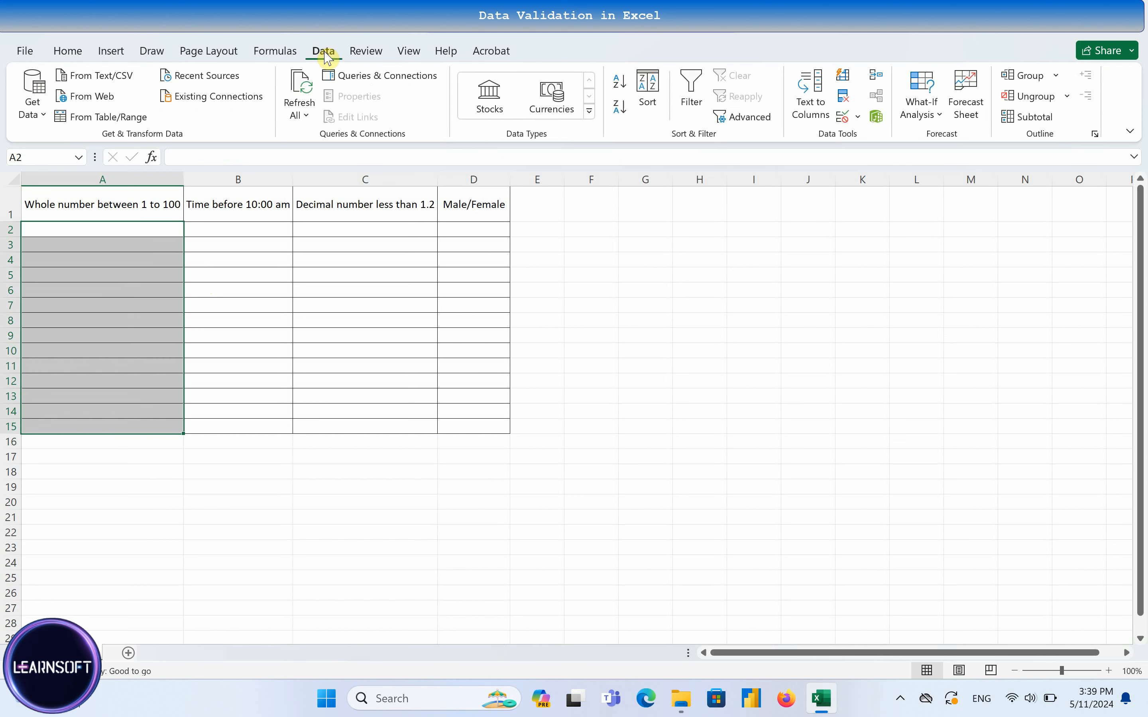
left_click(856, 117)
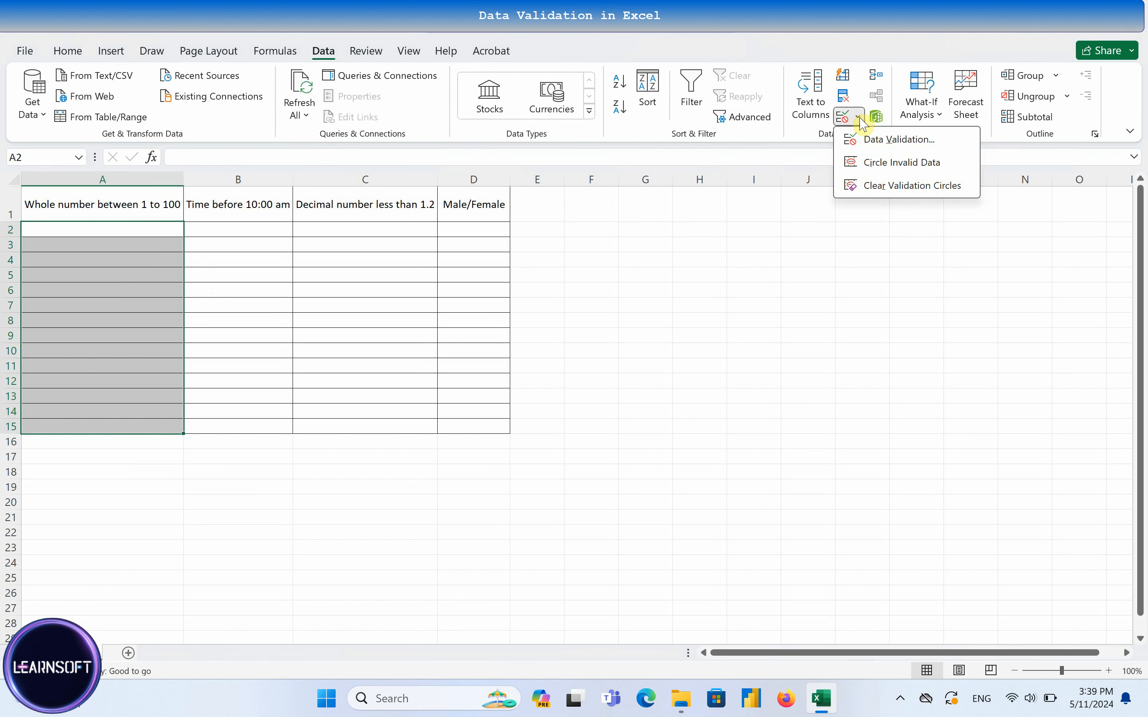
left_click(876, 144)
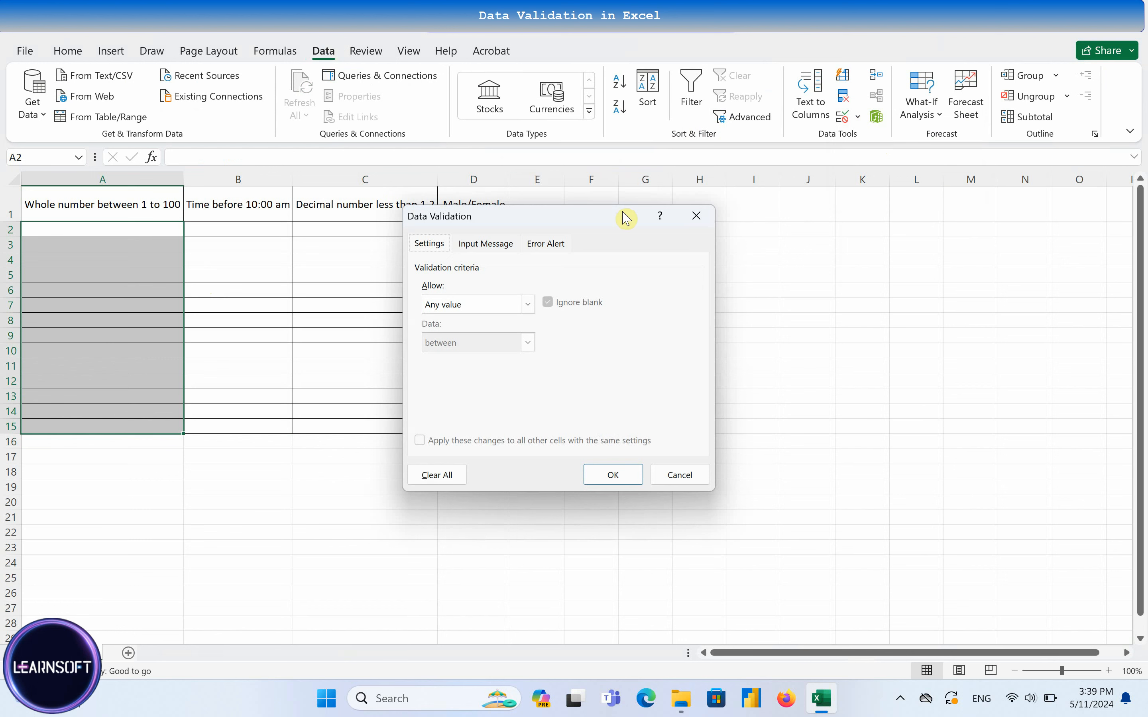
left_click(456, 307)
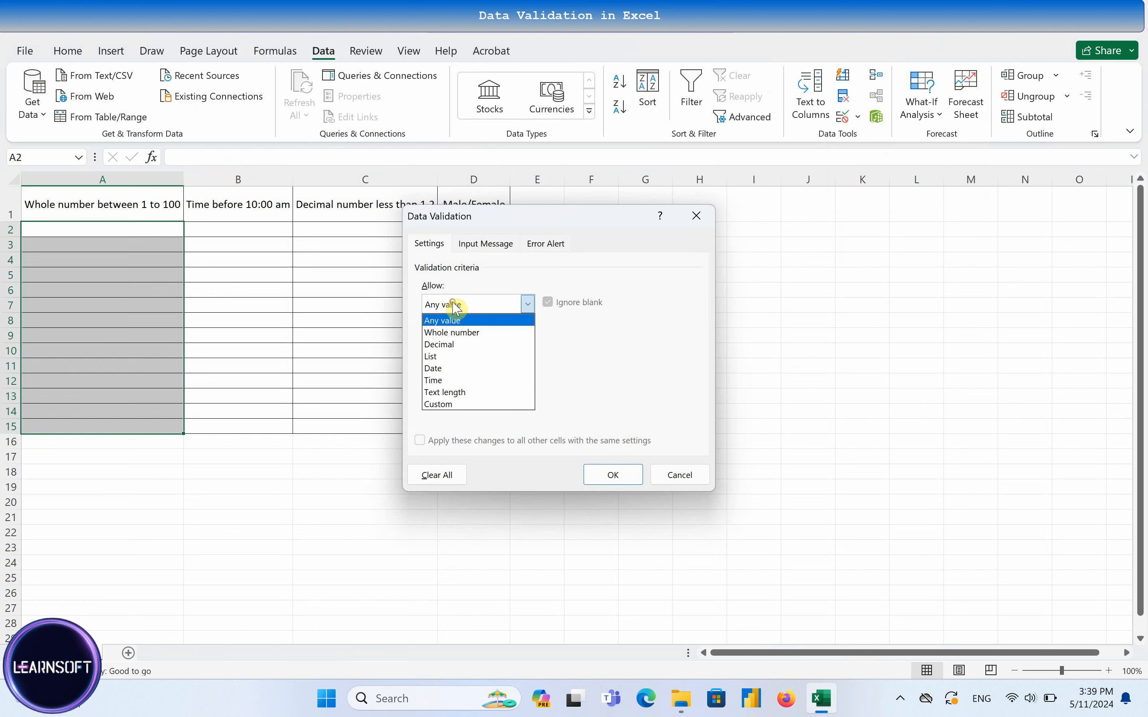
left_click(455, 332)
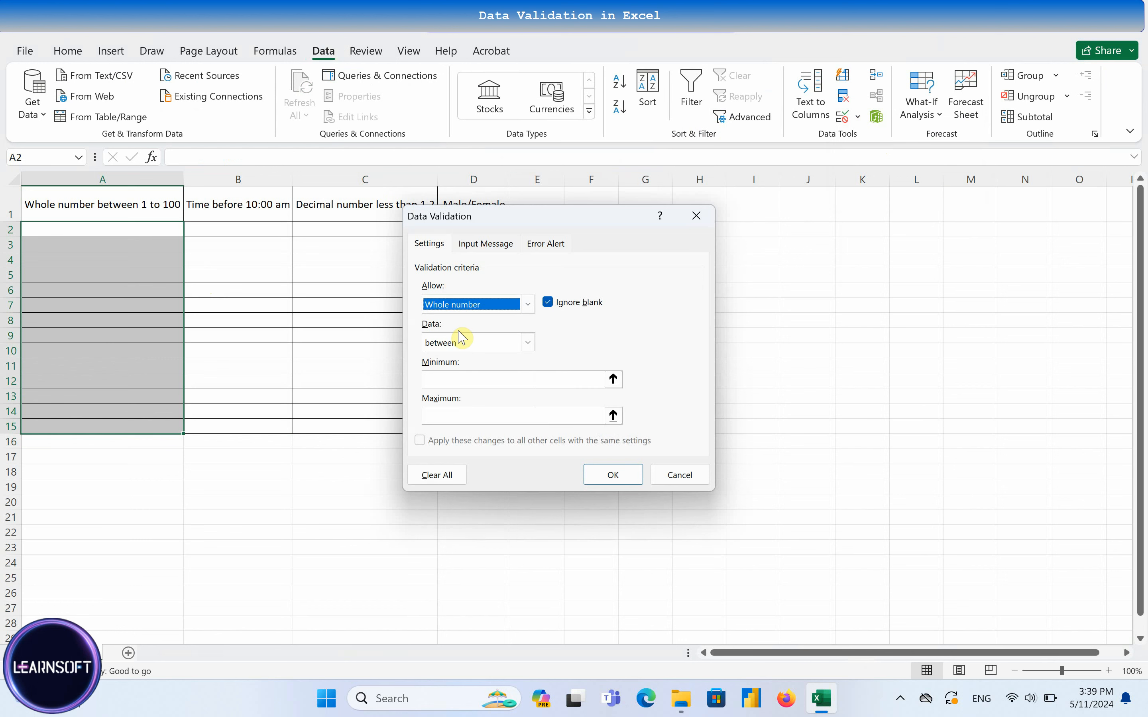
Step: Limit the whole-number rule to values between a minimum of 1 and a maximum of 100
left_click(442, 344)
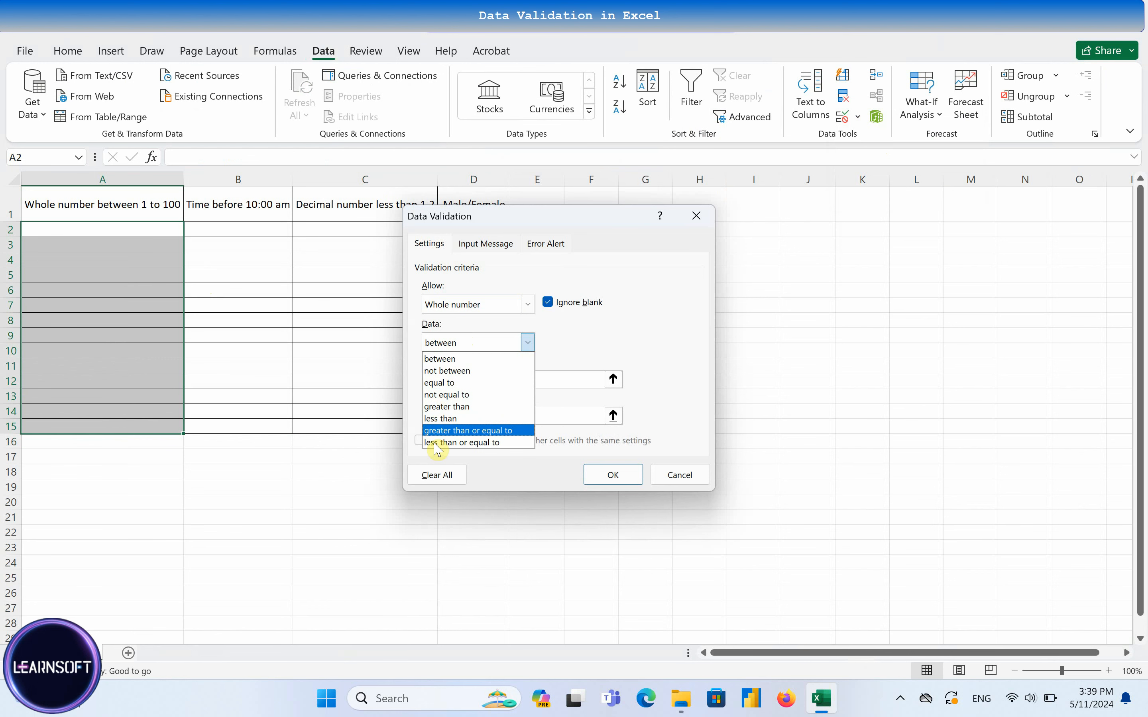
left_click(444, 359)
left_click(439, 379)
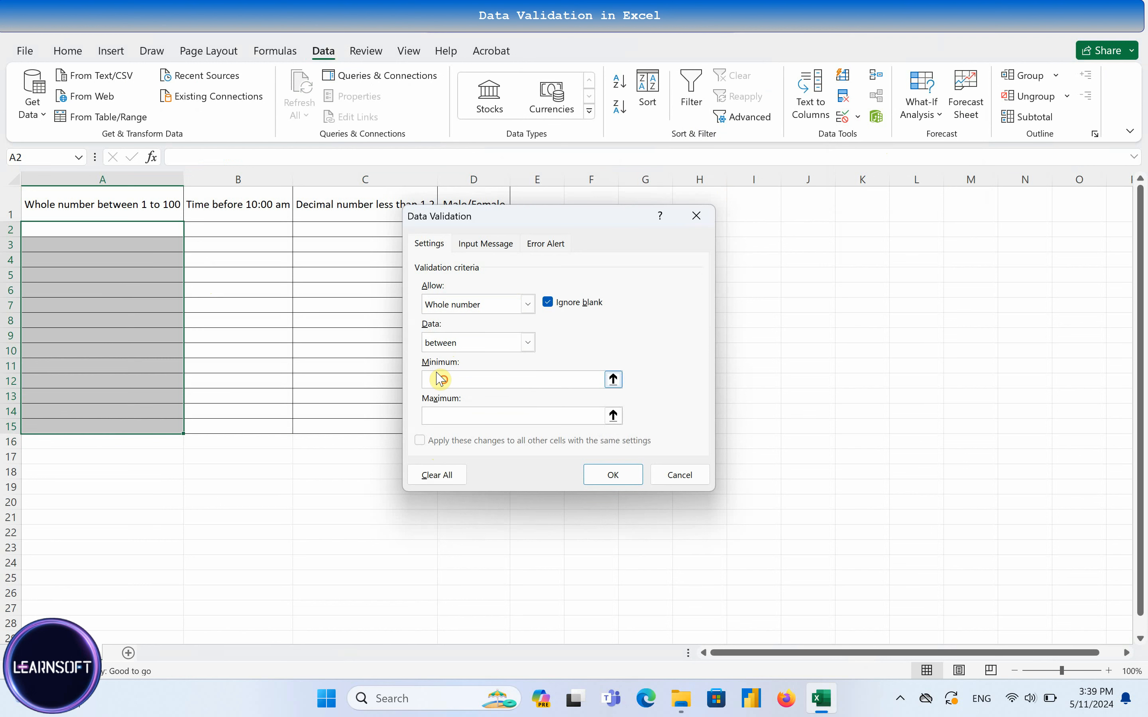
left_click(444, 414)
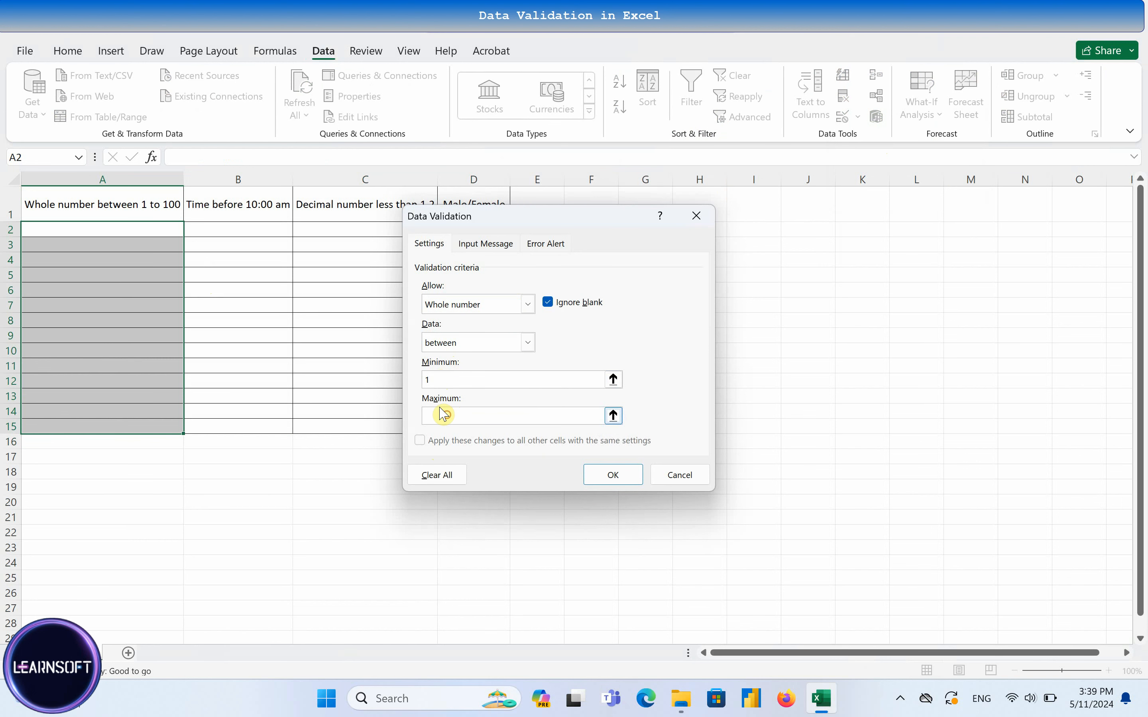
type("100")
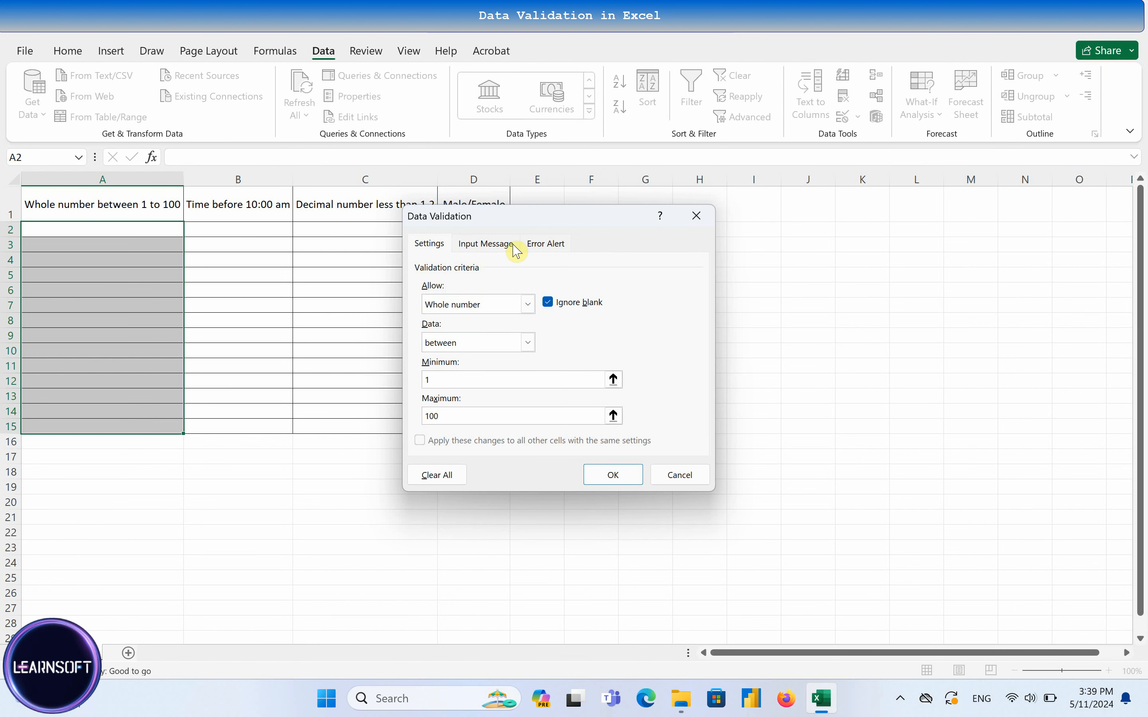
Step: Add a Stop-style error alert titled "Wrong input" with the message "Please enter correct input!" and apply the validation rule
left_click(541, 247)
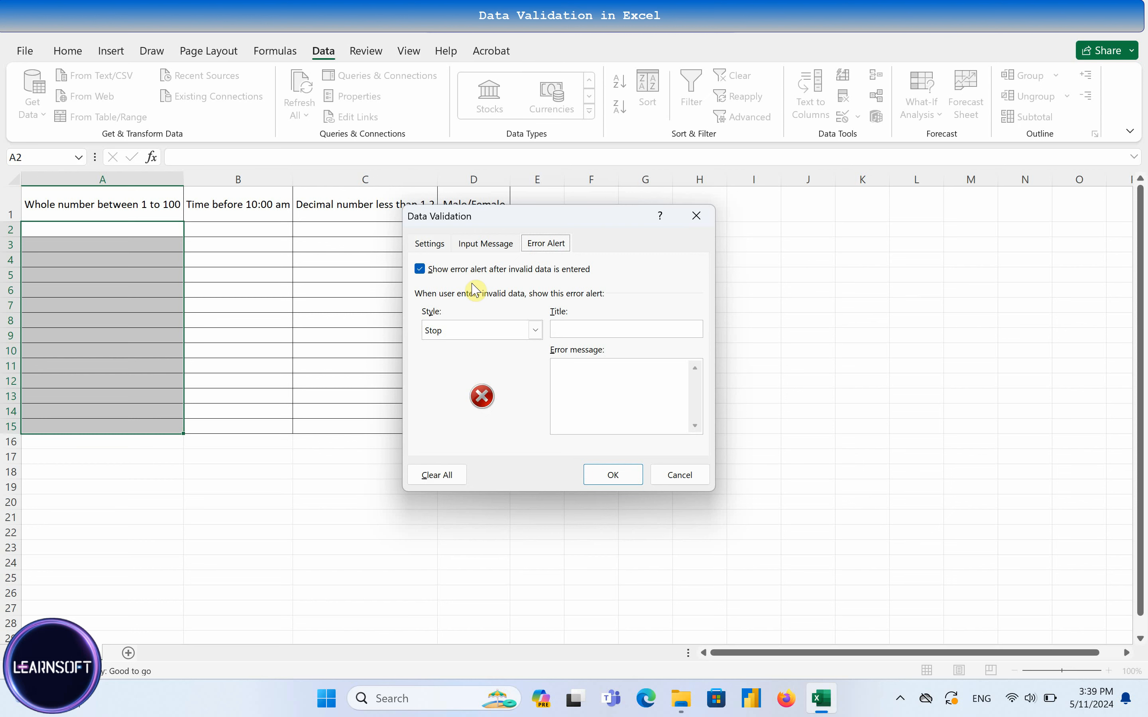
left_click(479, 338)
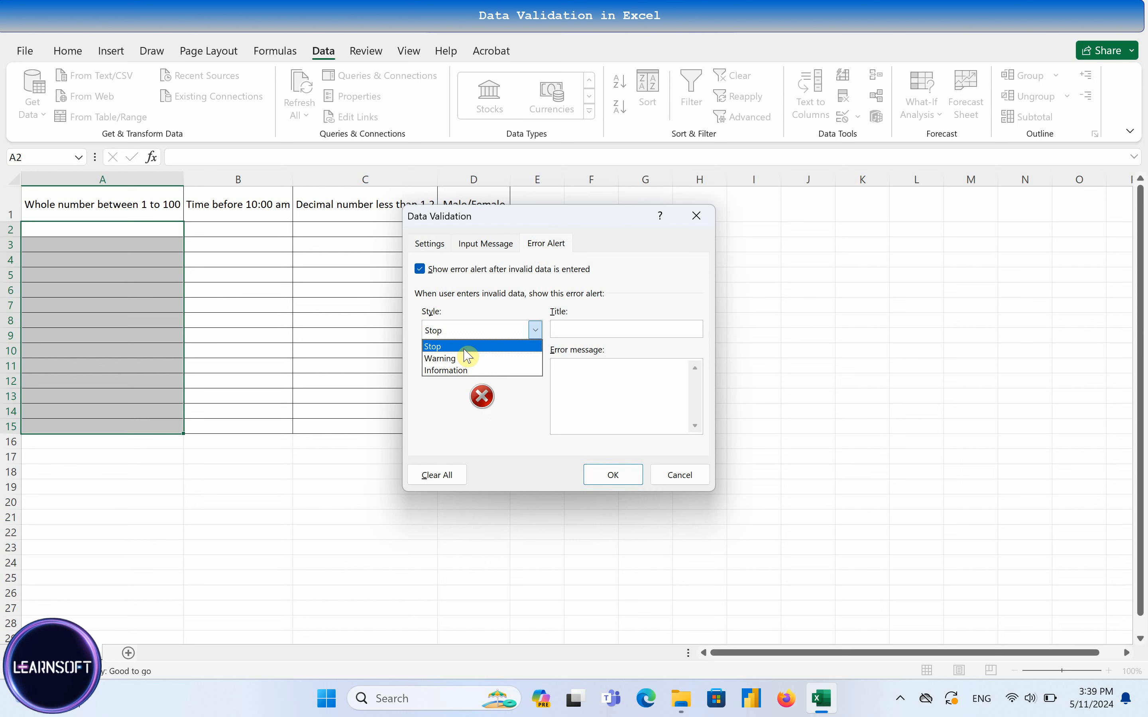
left_click(465, 351)
left_click(563, 329)
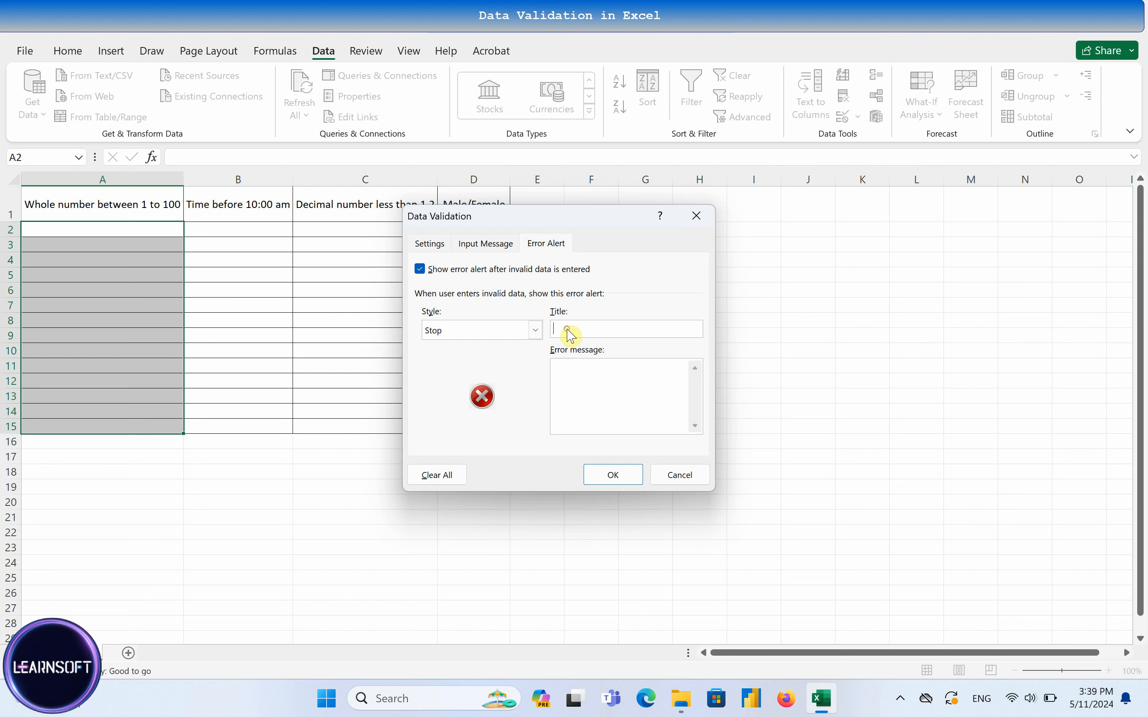
type("Wrong input")
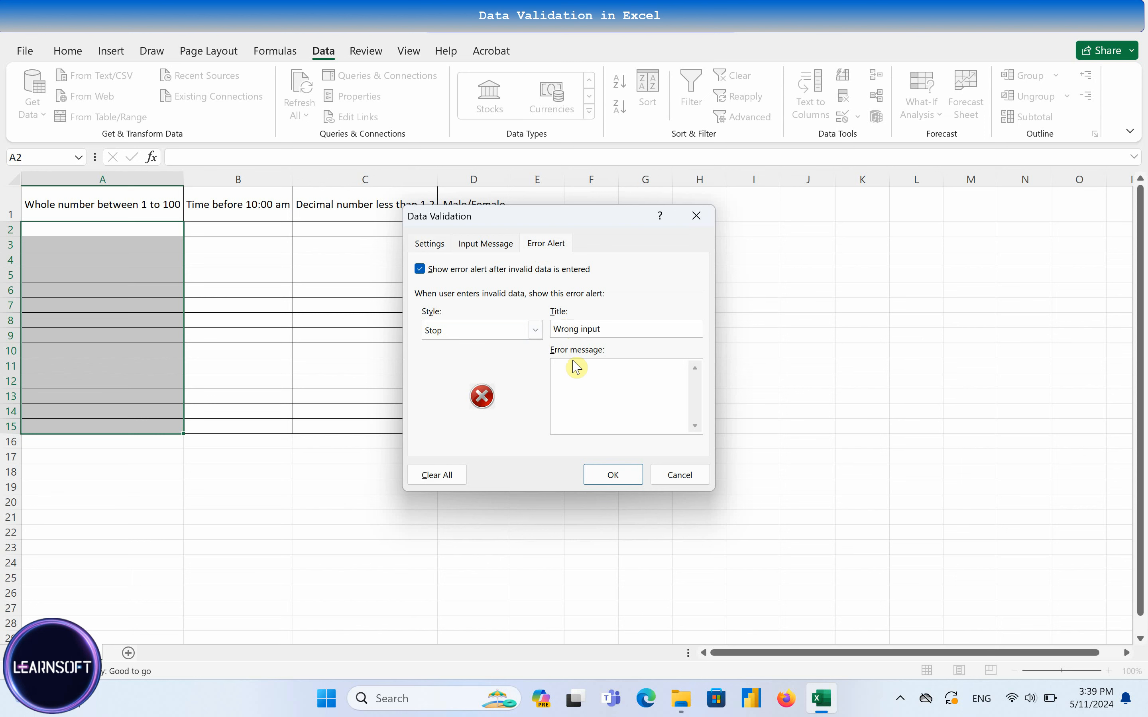
left_click(571, 379)
type("Please")
type("enter correct")
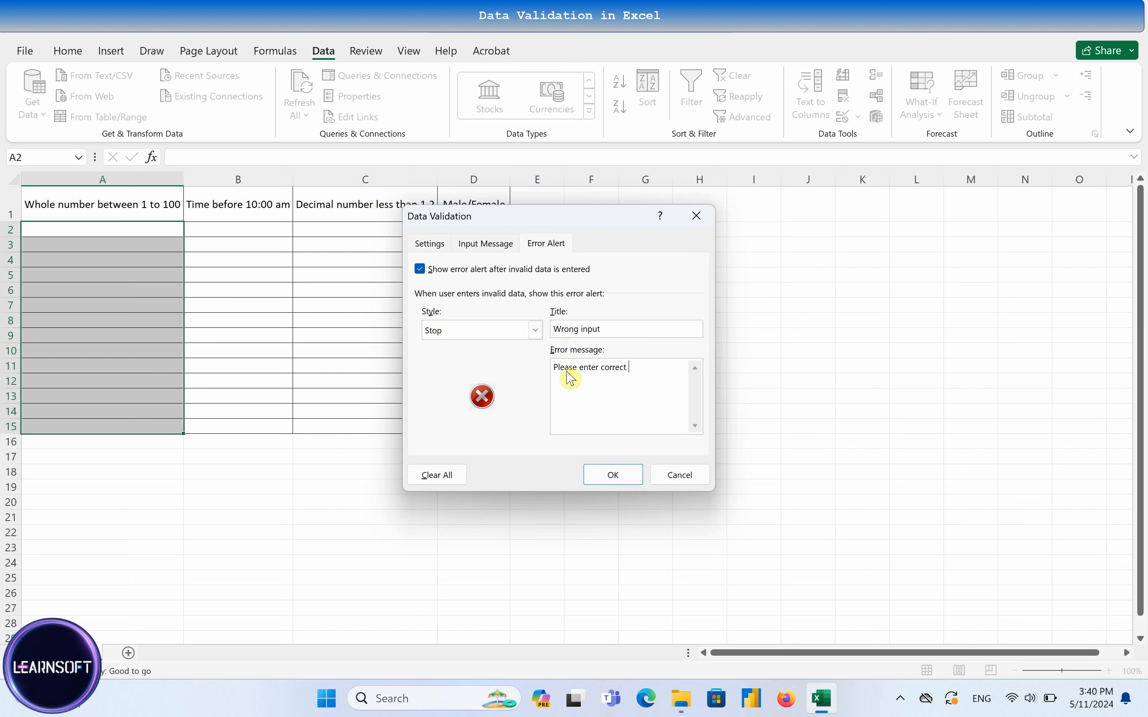
type(" input!")
left_click(617, 476)
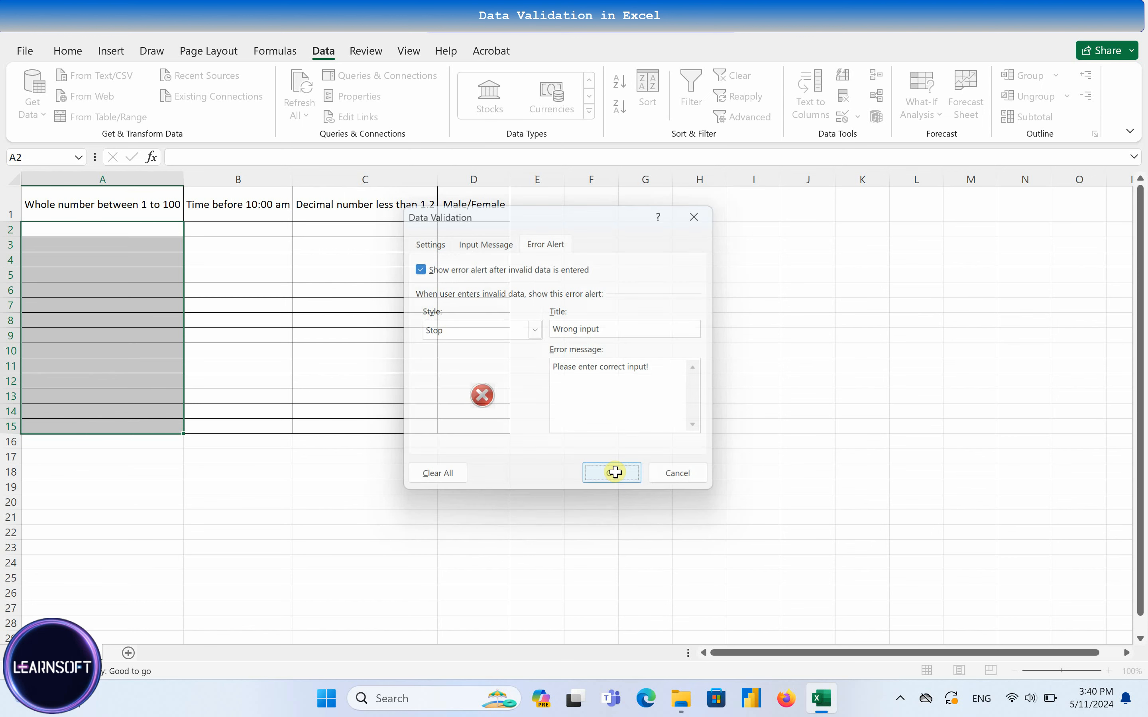
Step: Enter the values 1, 50, 90 and 99 in cells A2 to A5
left_click(120, 233)
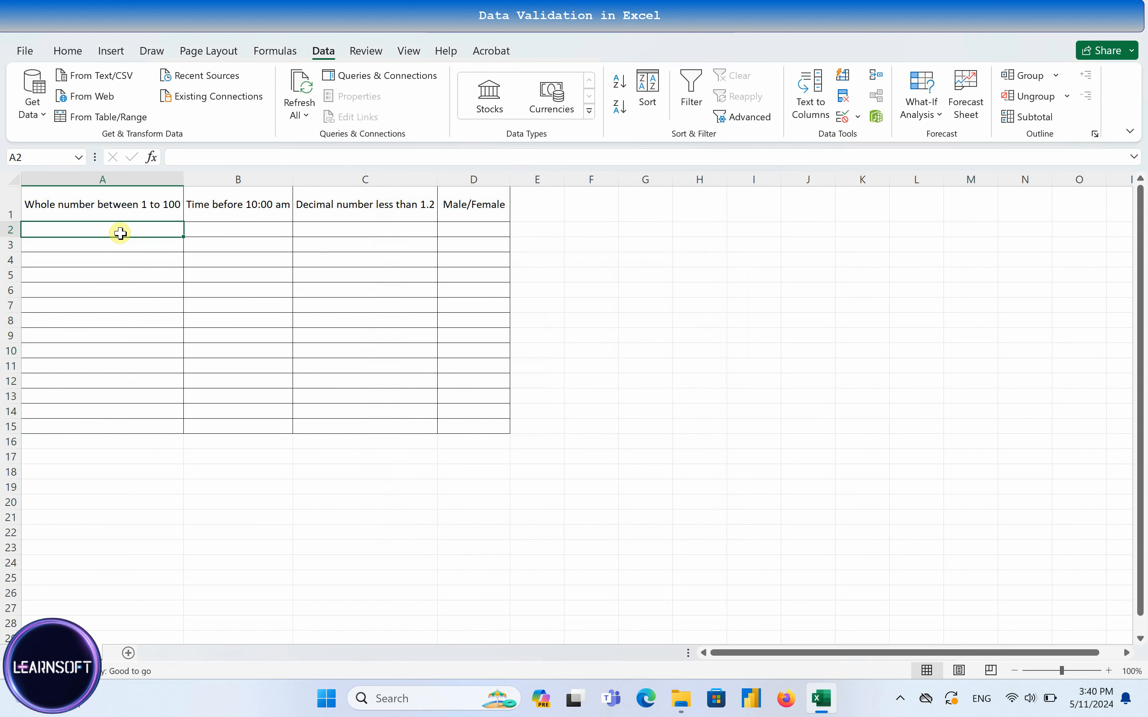
type("1")
key("Return")
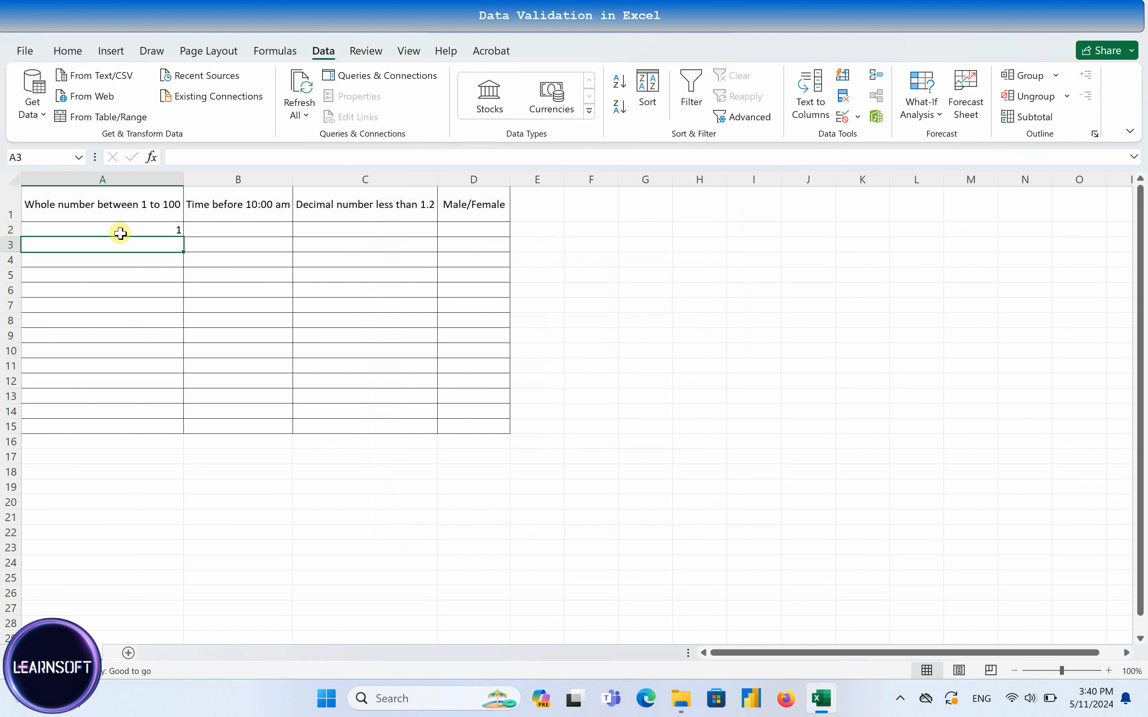
type("50")
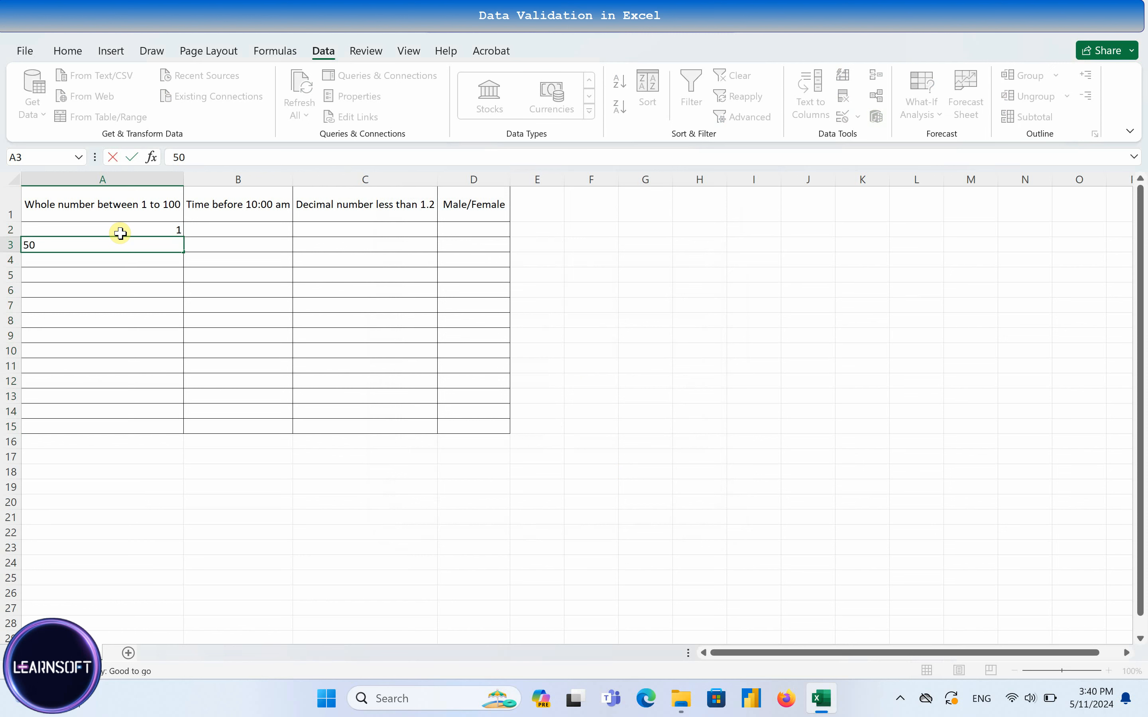
key("Return")
type("90")
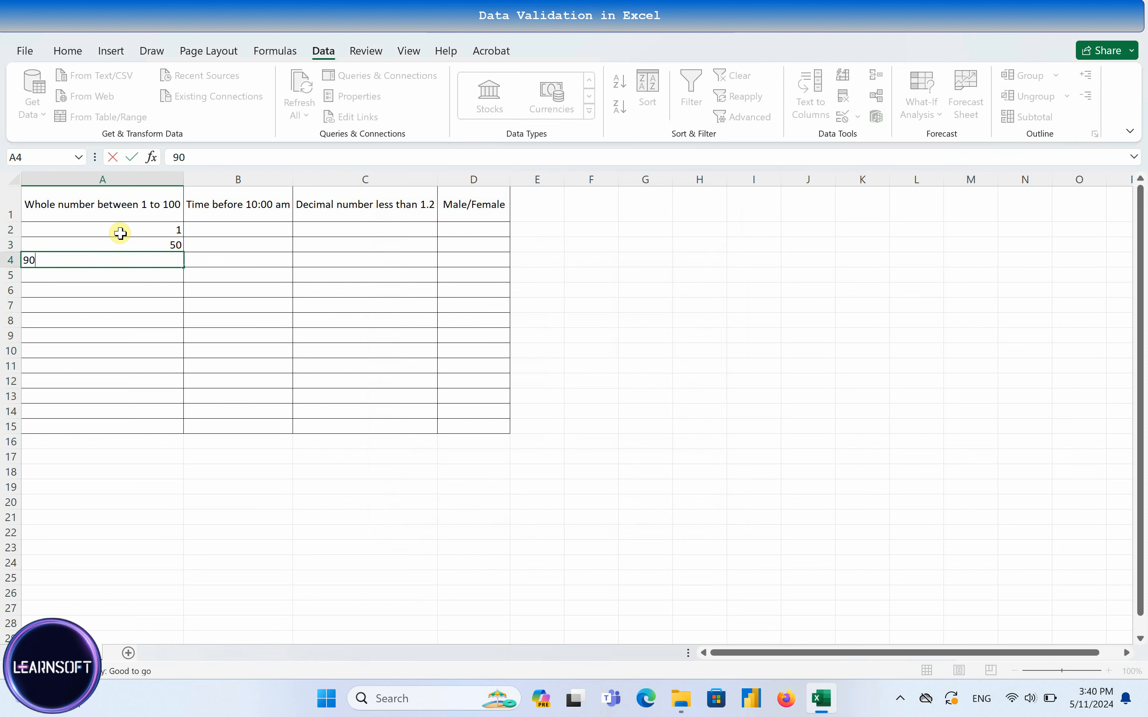
key("Return")
type("99")
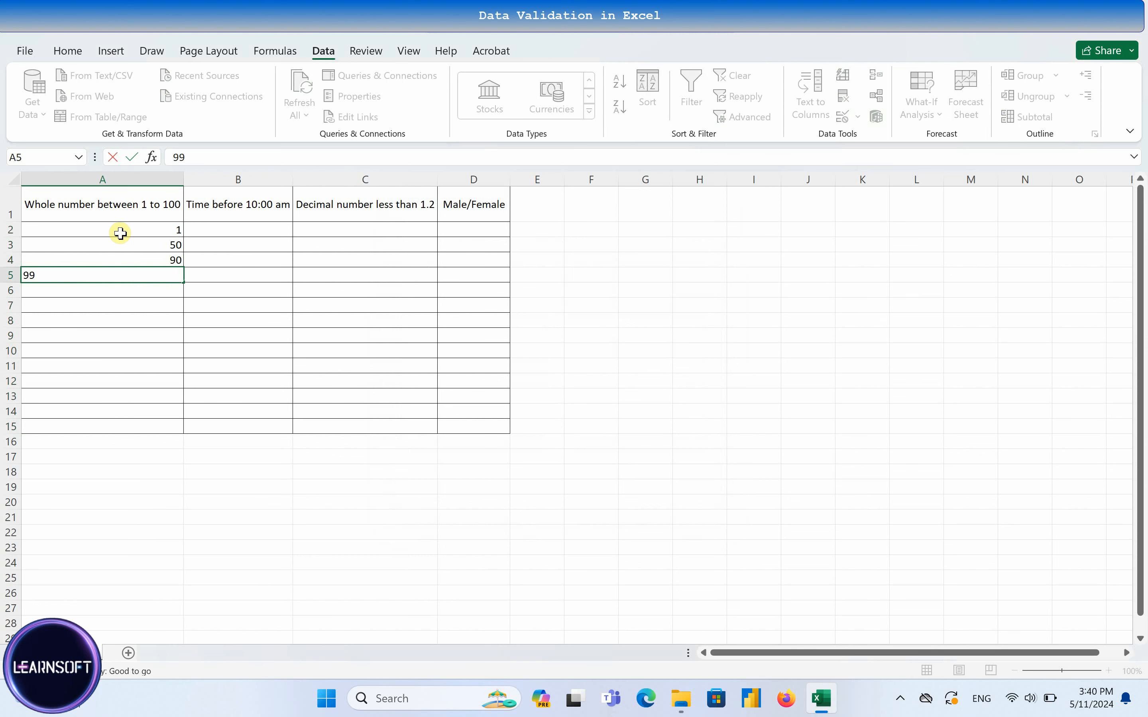
key("Return")
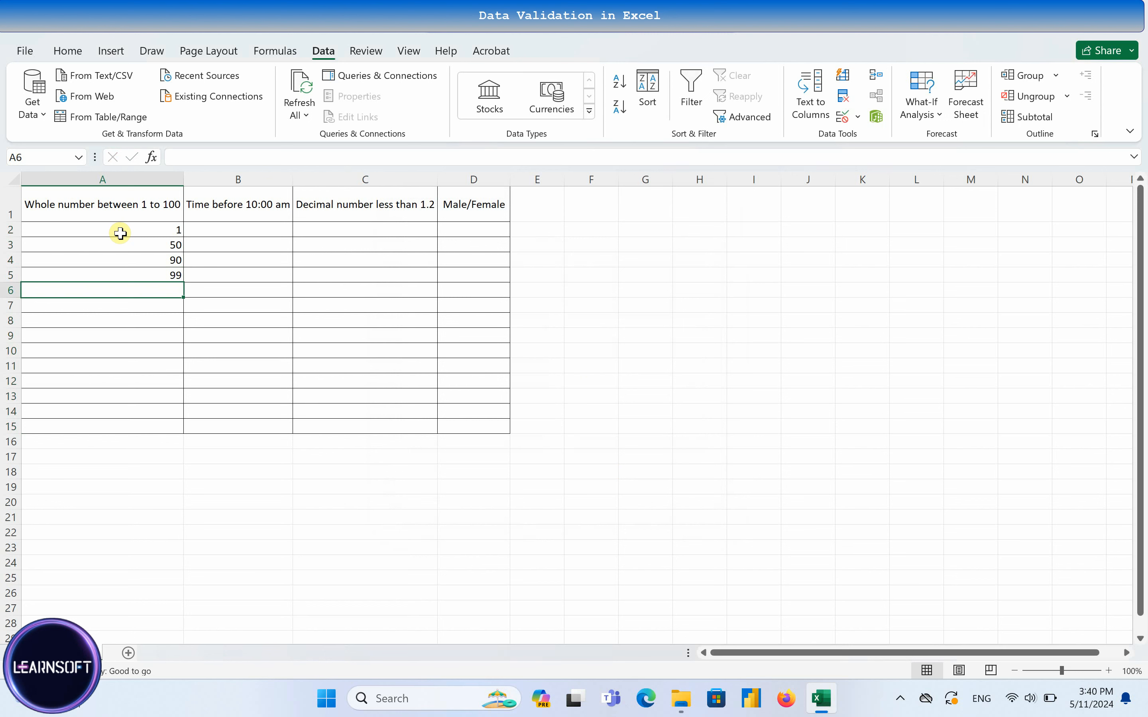
Step: Try to enter the out-of-range value 110 in A6 and choose to retry the entry
type("110")
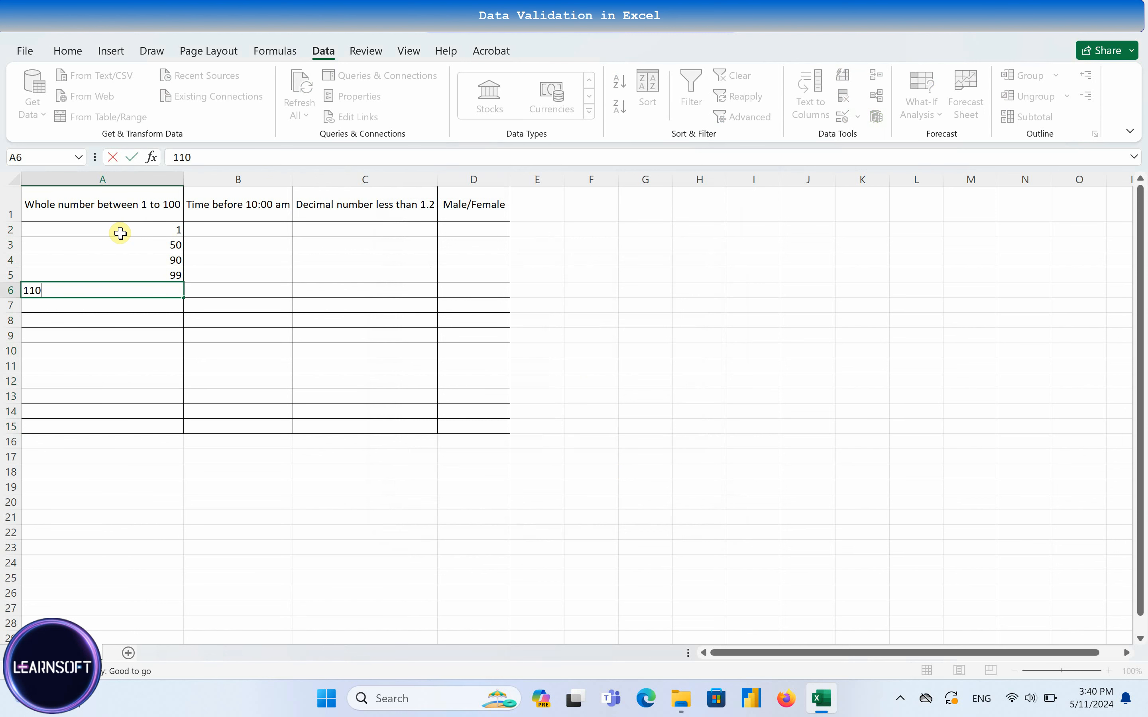
key("Return")
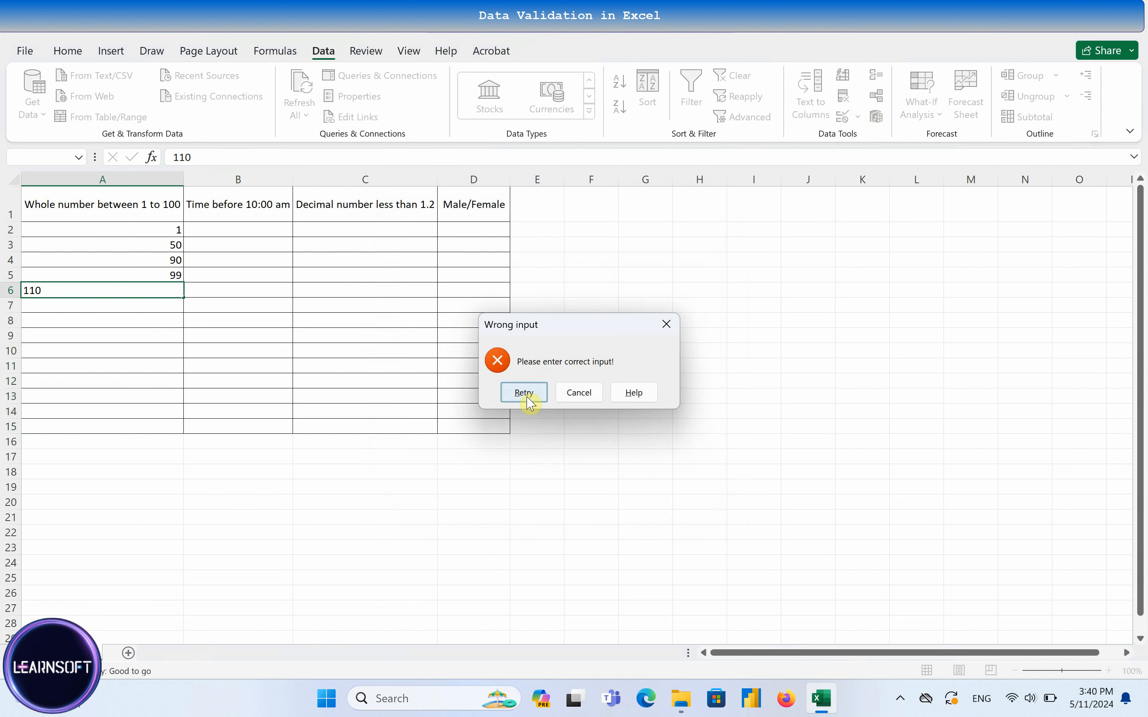
left_click(540, 399)
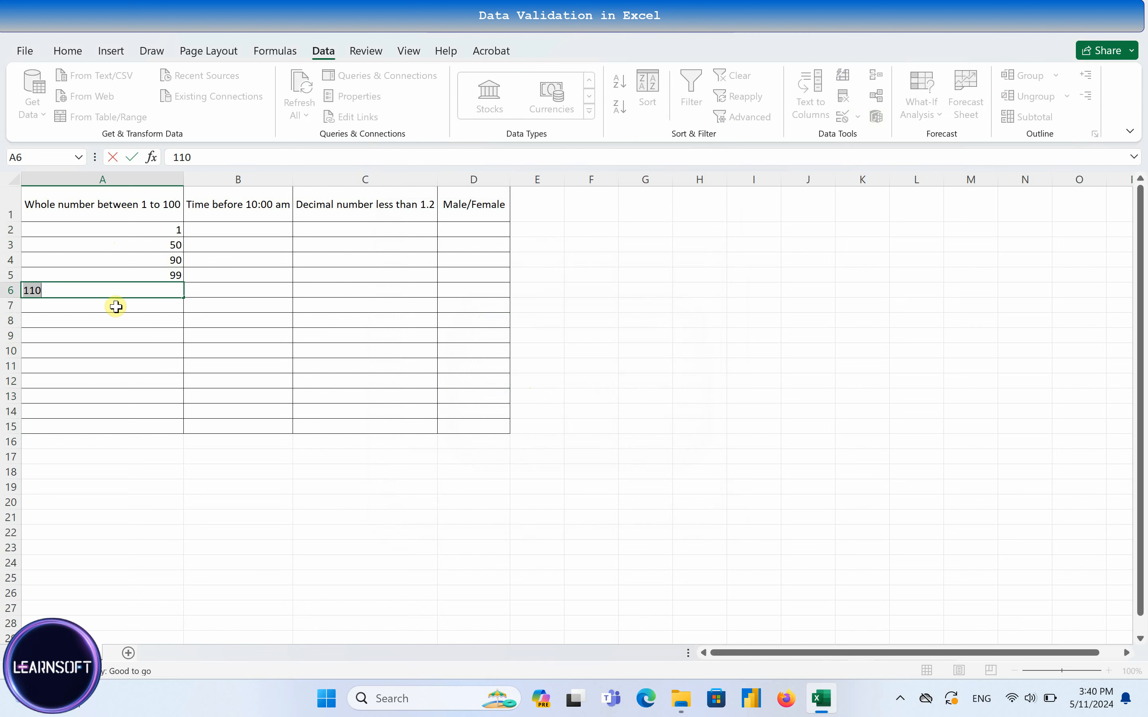
Step: Replace the pending entry in A6 with 95
left_click(50, 289)
key("BackSpace")
key("BackSpace")
key("BackSpace")
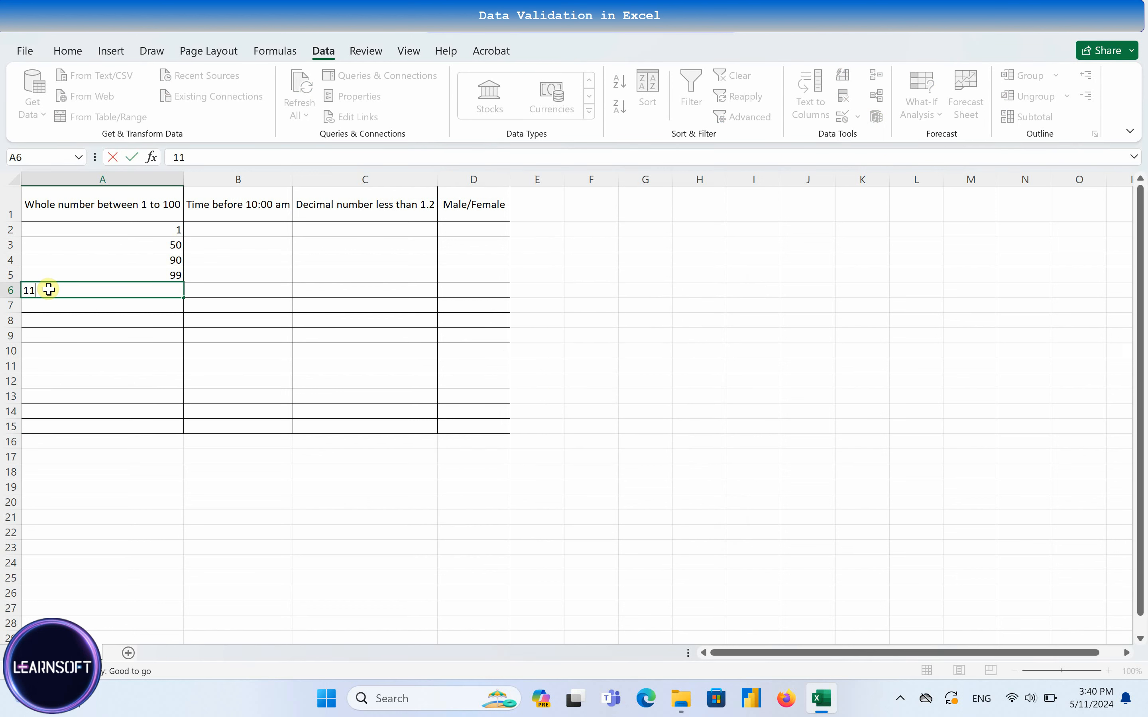
type("95")
key("Return")
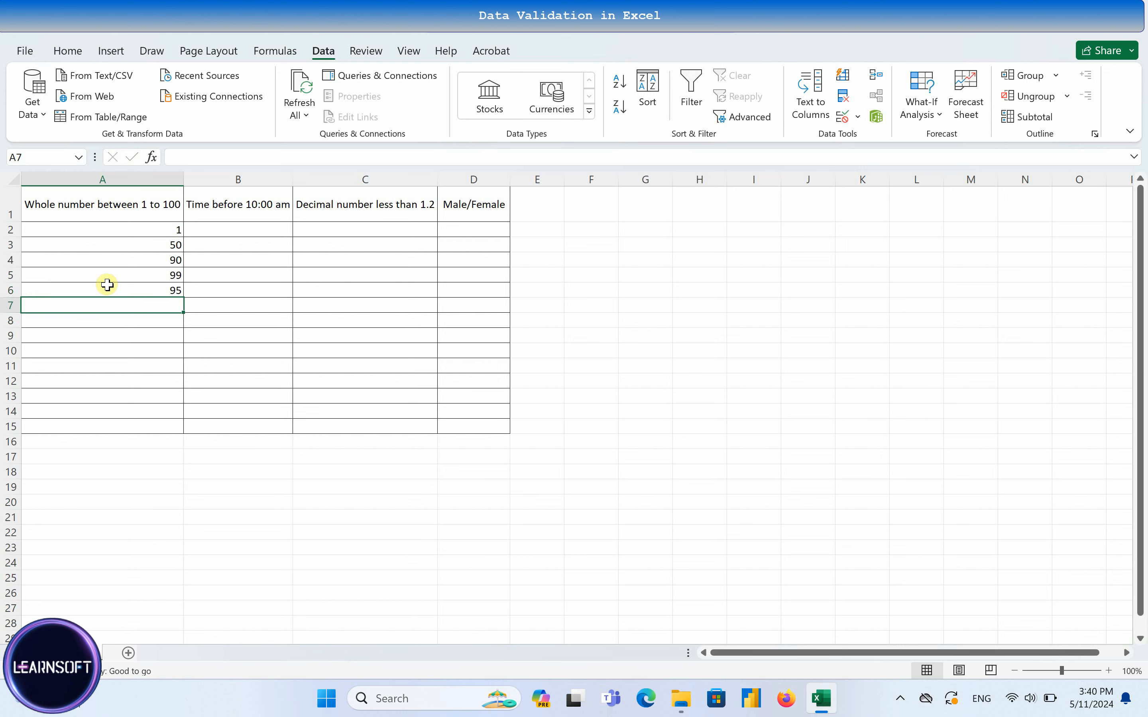
Step: Start a data validation rule for B2:B6 that allows only time values
left_click(222, 230)
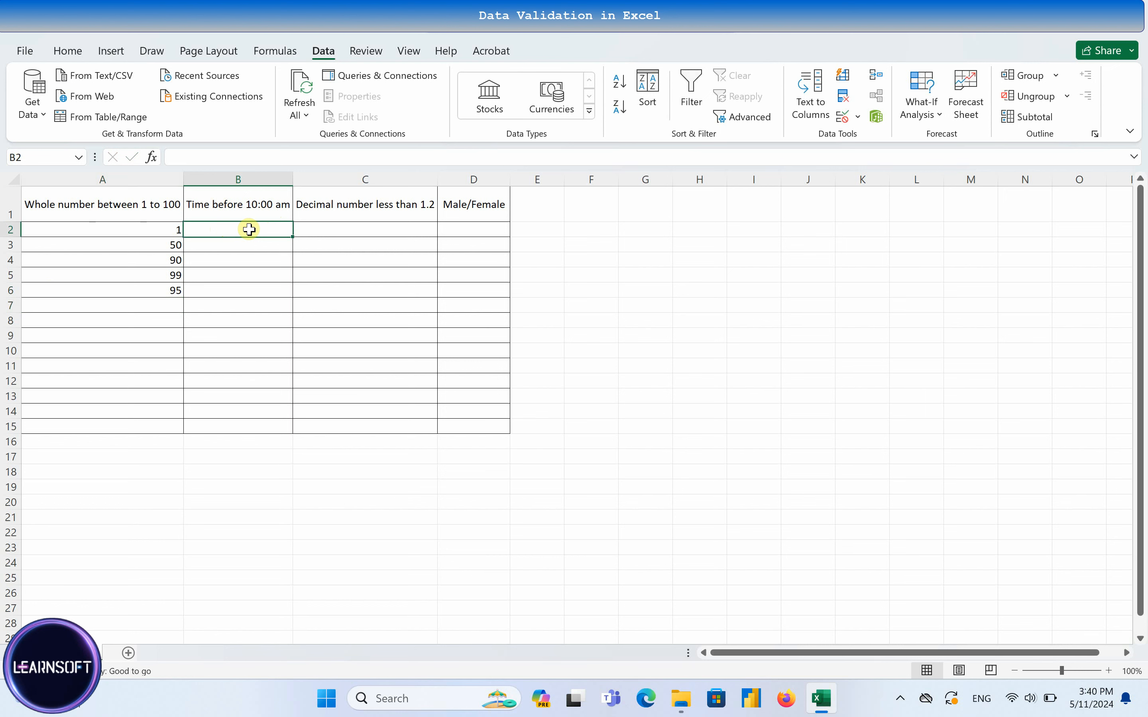
left_click_drag(249, 230, 245, 284)
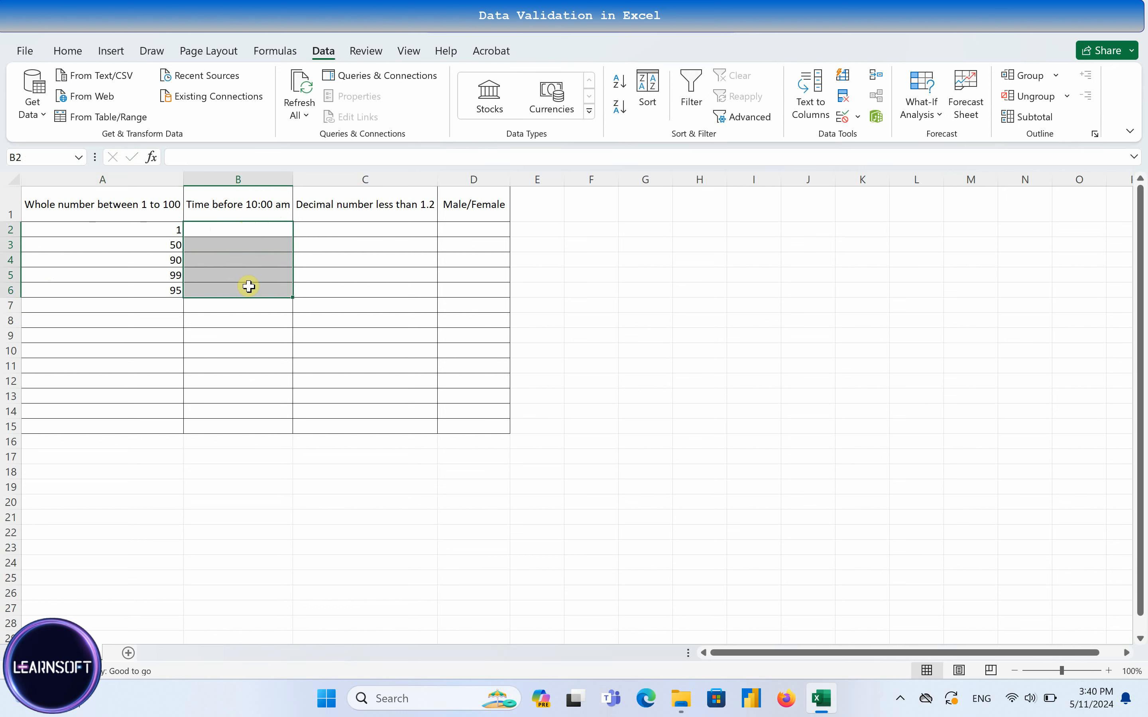
left_click(858, 118)
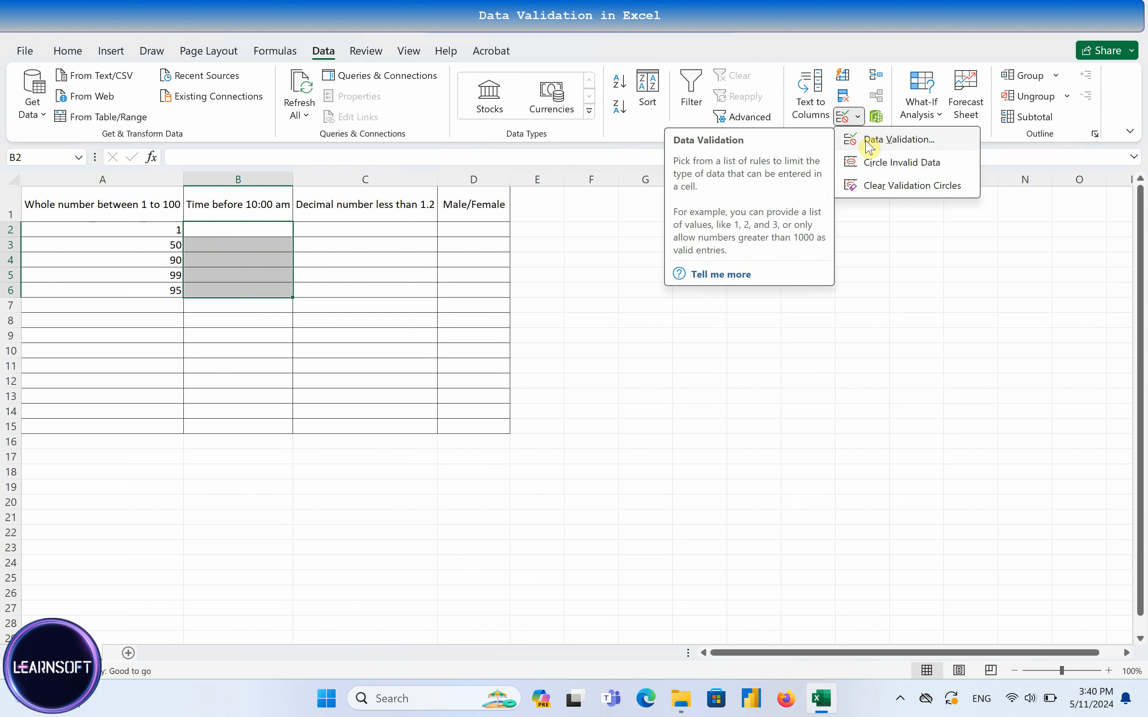
left_click(868, 142)
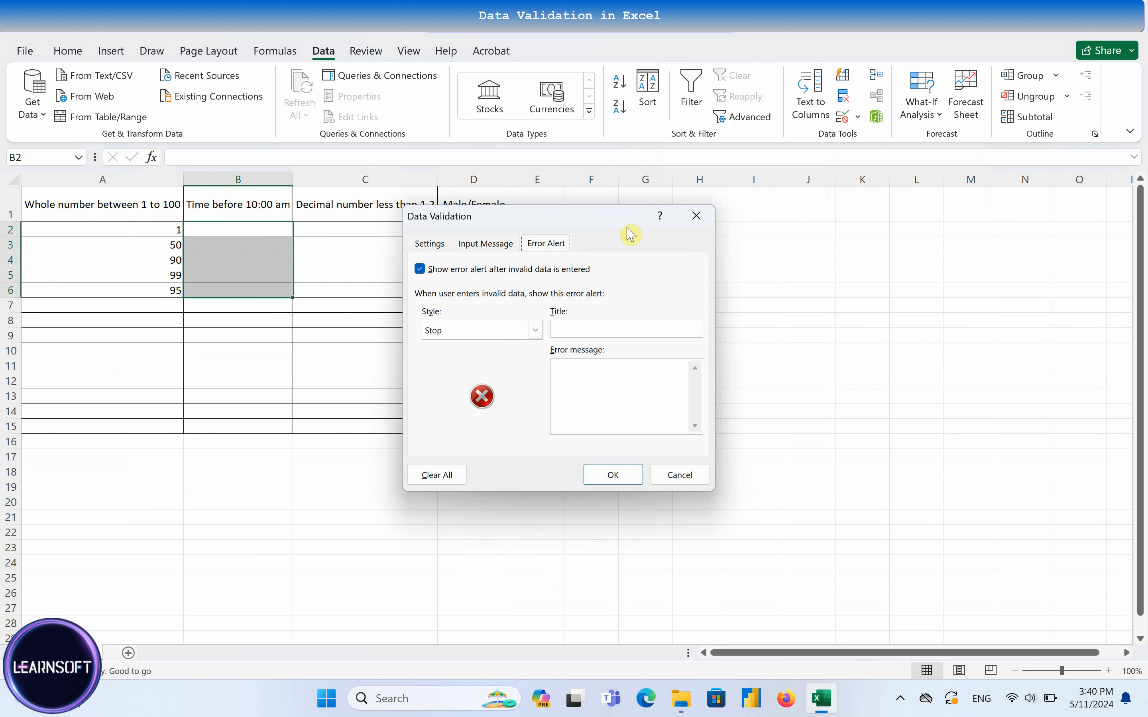
left_click(434, 247)
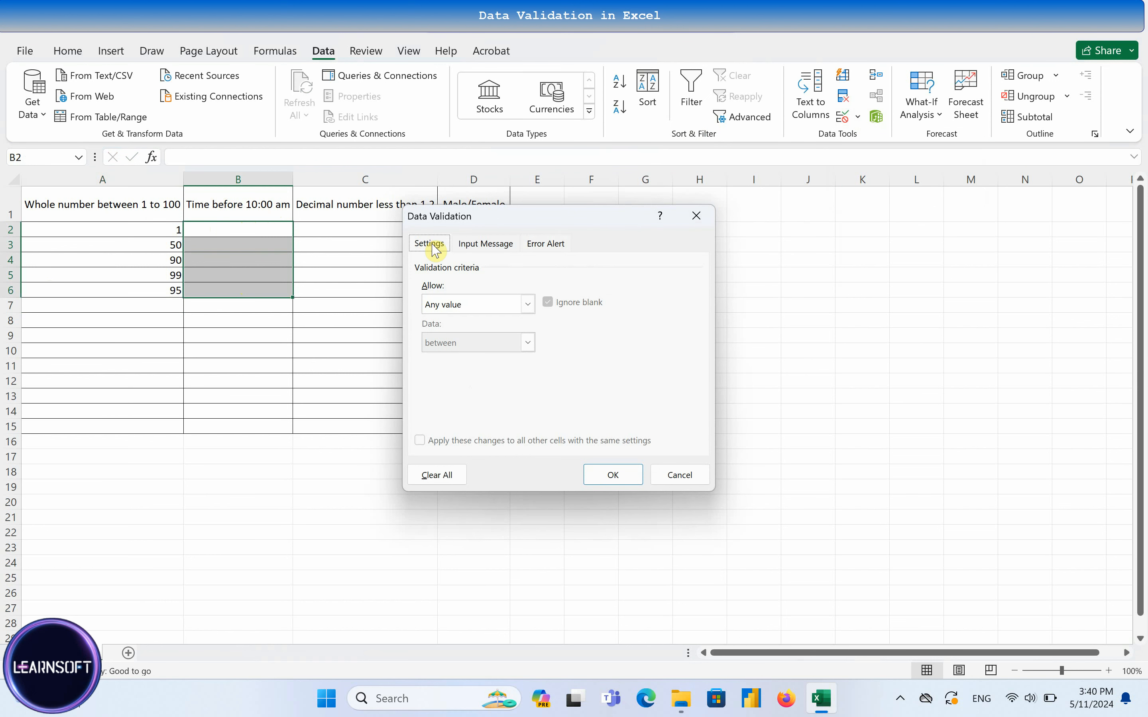
left_click(465, 304)
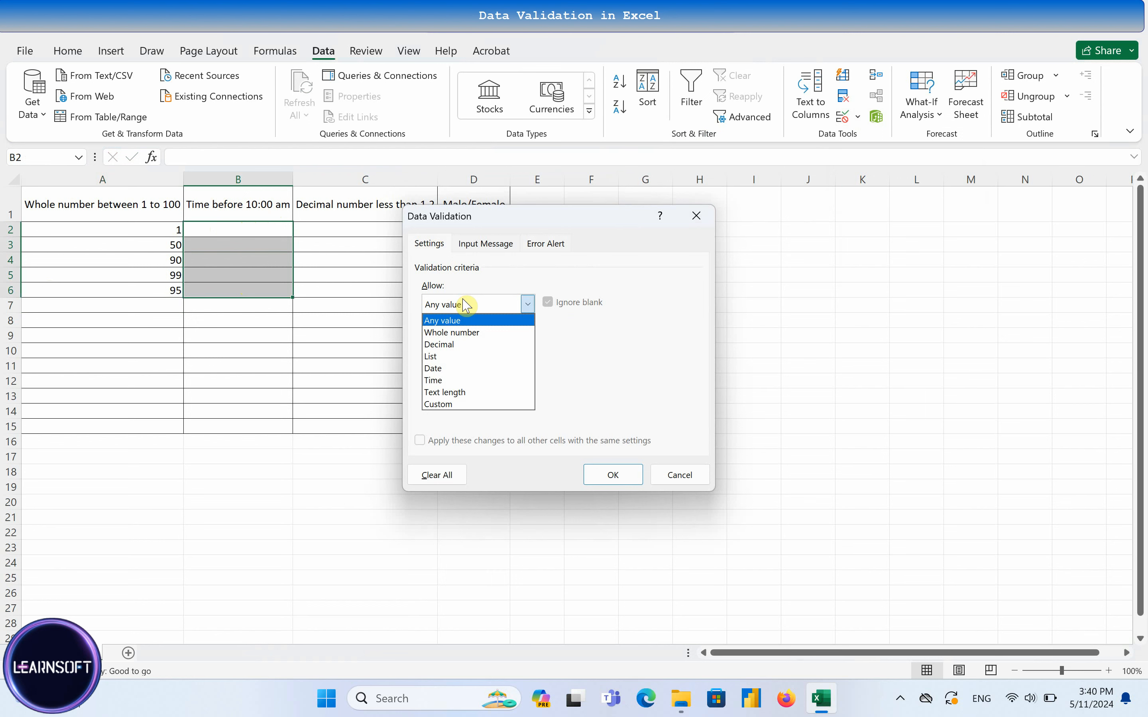
left_click(448, 383)
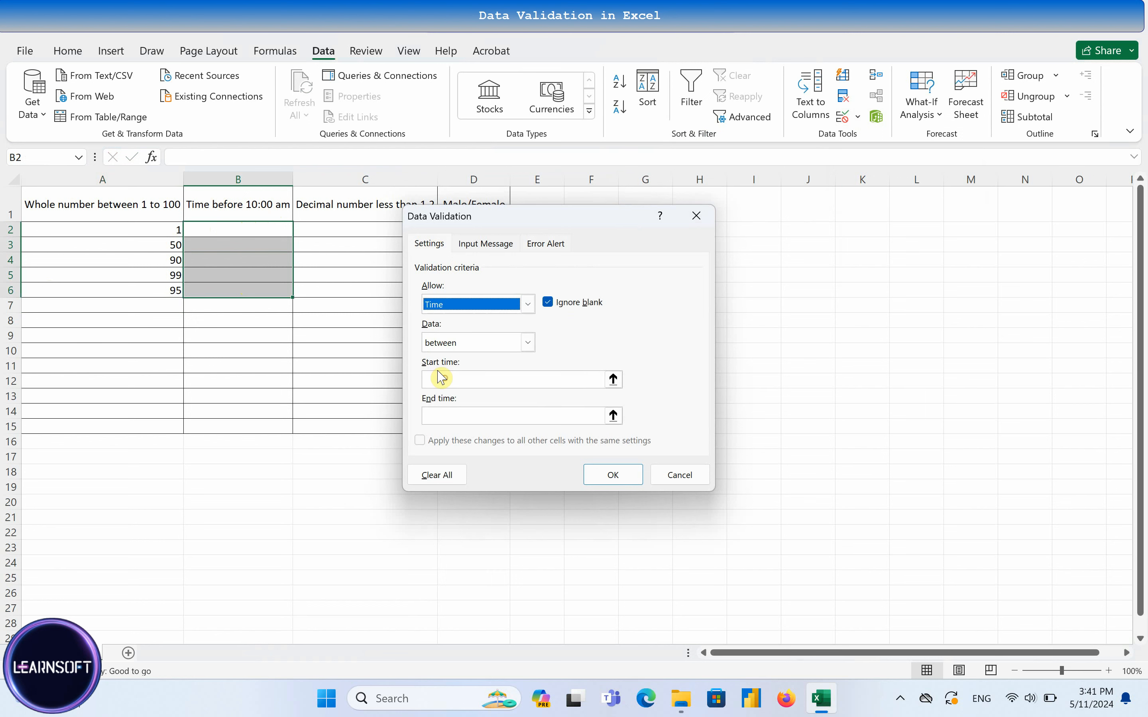
Step: Restrict the time validation rule to values less than an end time of 10:00 am
left_click(459, 349)
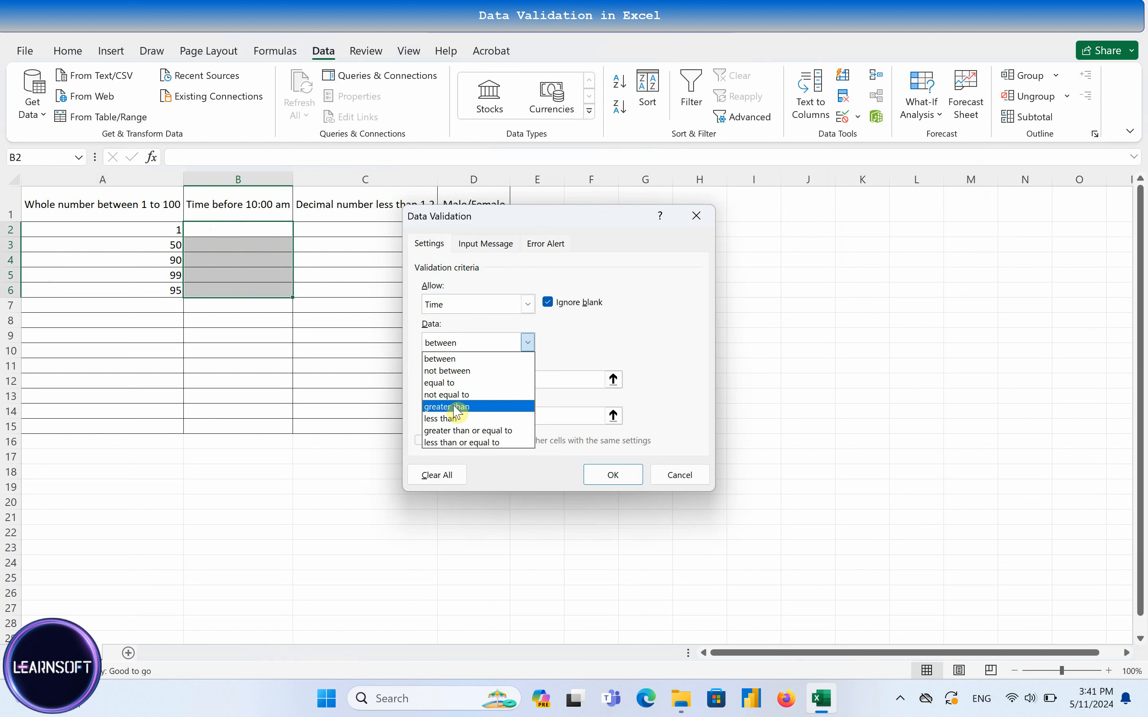
left_click(459, 420)
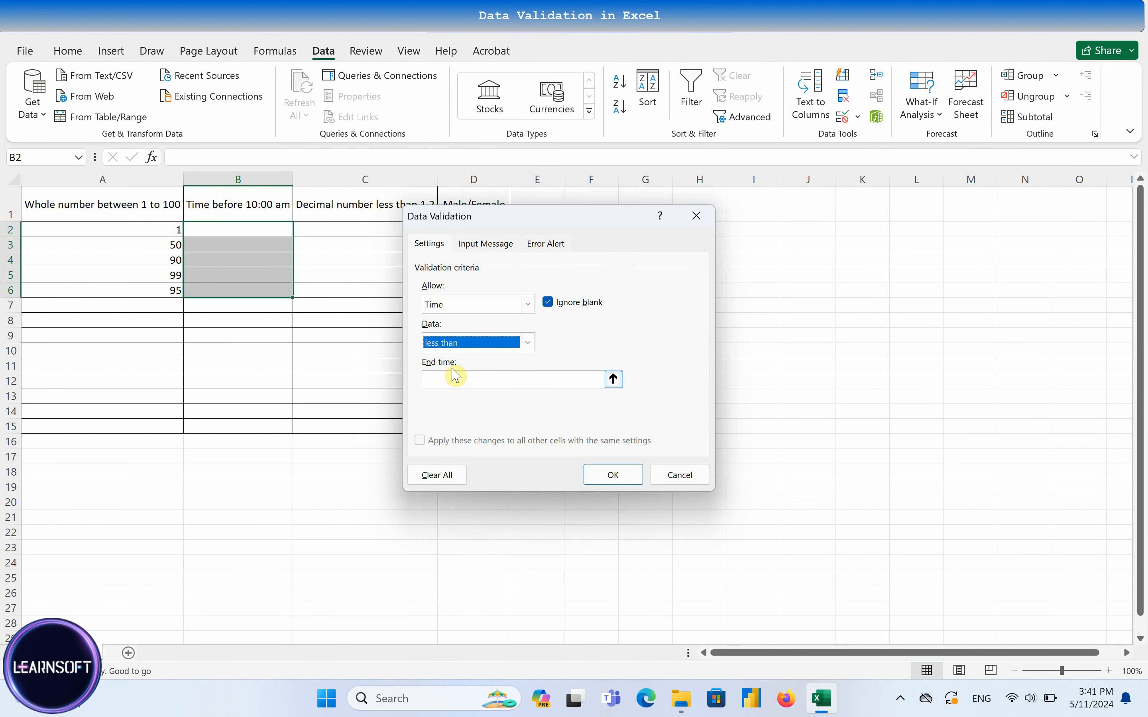
left_click(456, 380)
type("10")
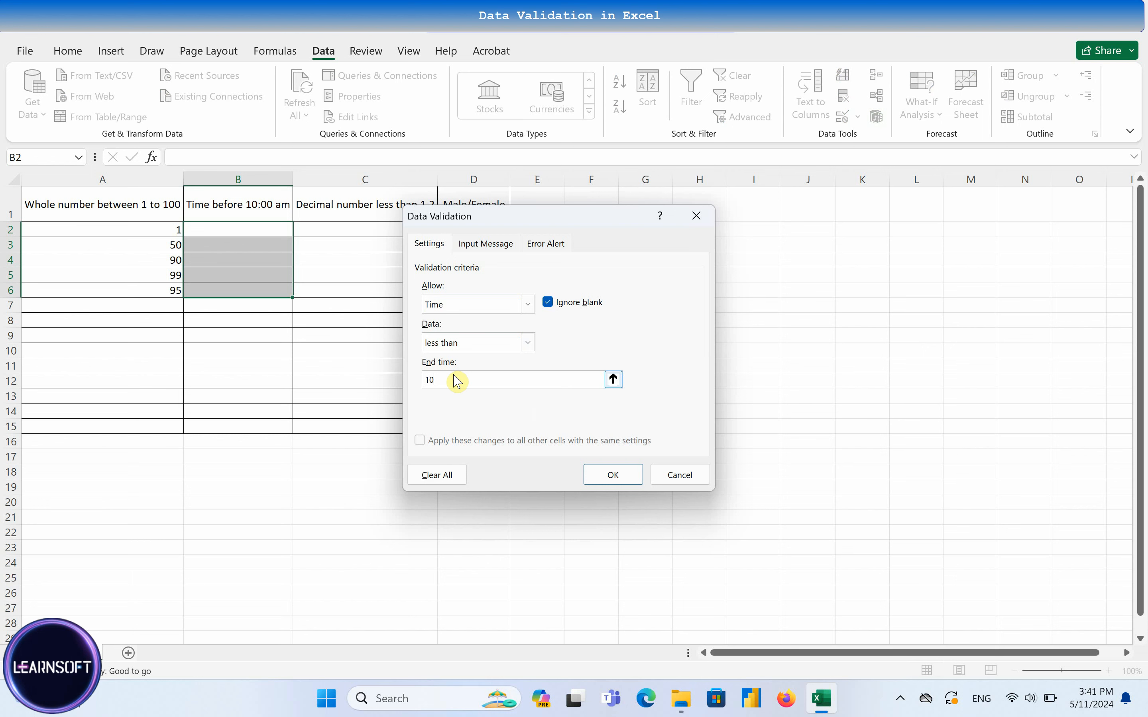
type(":00 am")
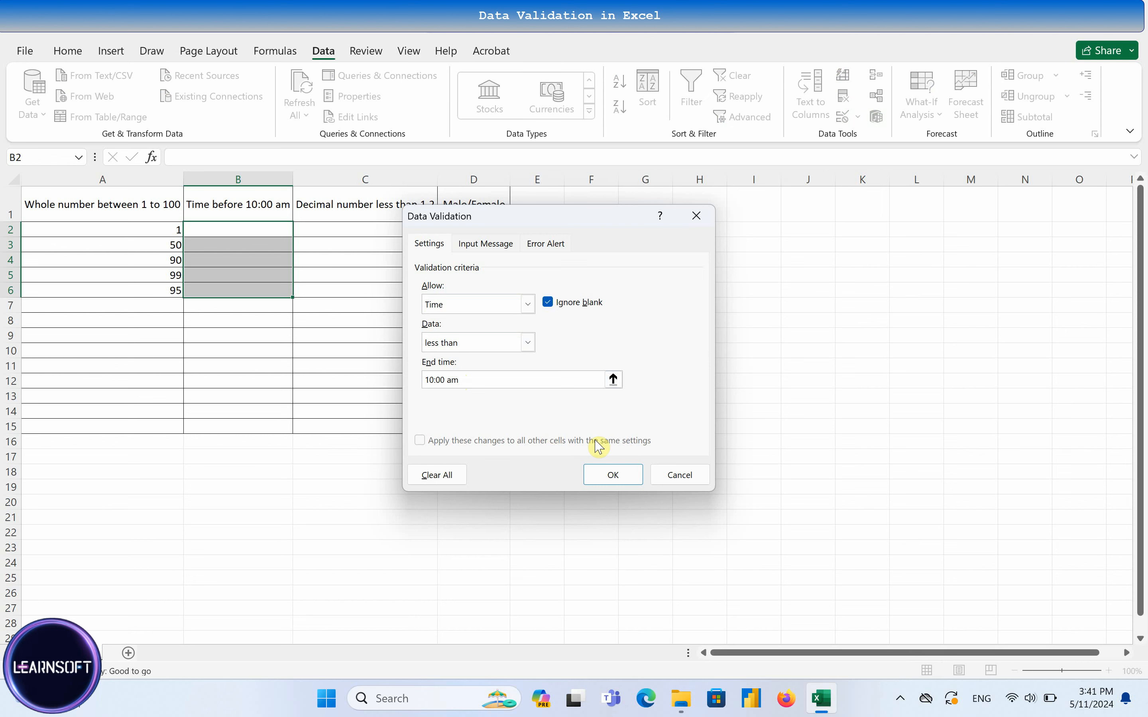
Step: Give the rule a Warning error alert titled "Need confirmation!" with the message "Are you sure about this time?" and apply it
left_click(546, 244)
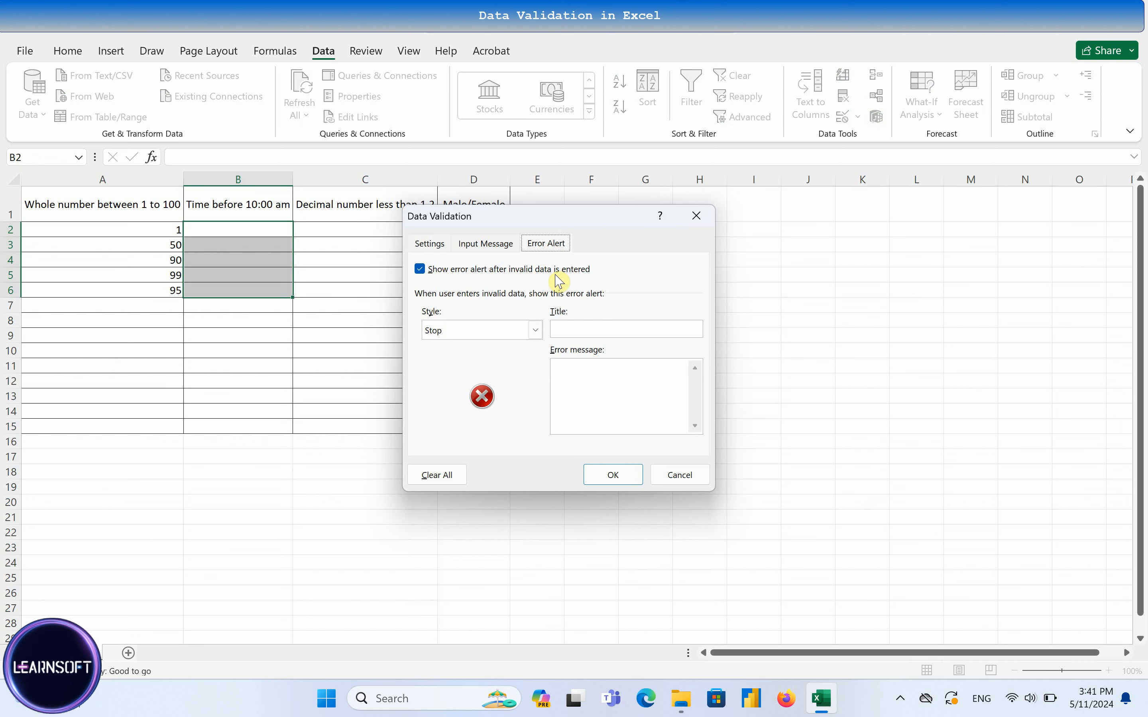
left_click(496, 332)
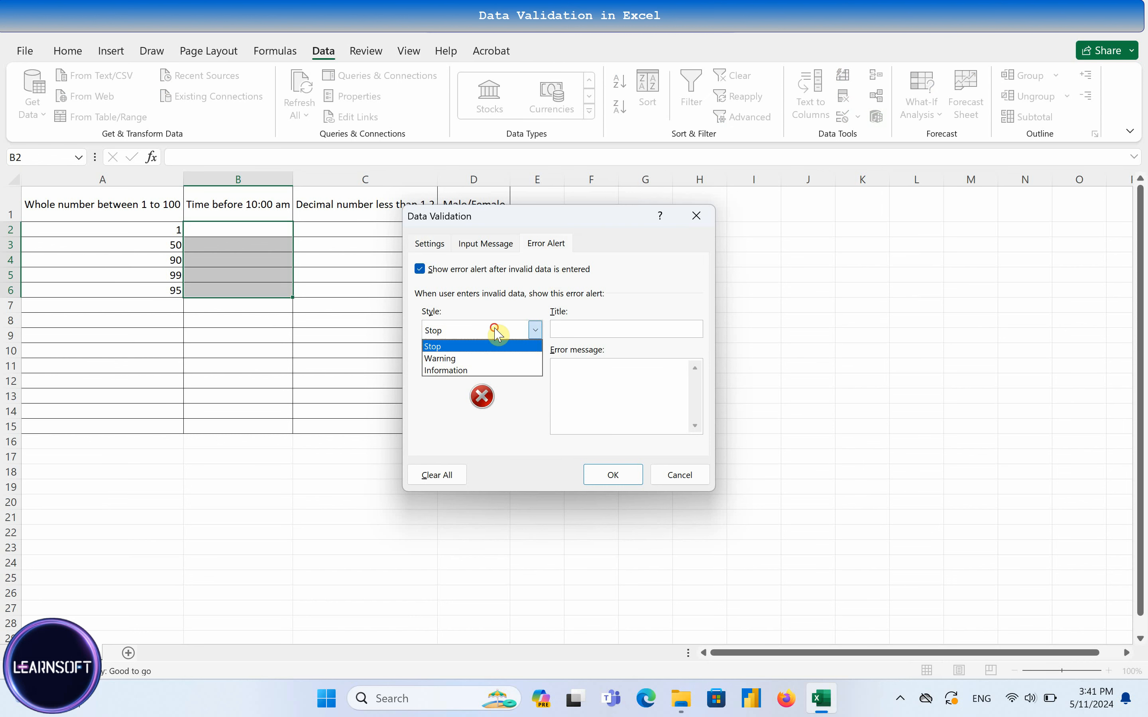
left_click(464, 361)
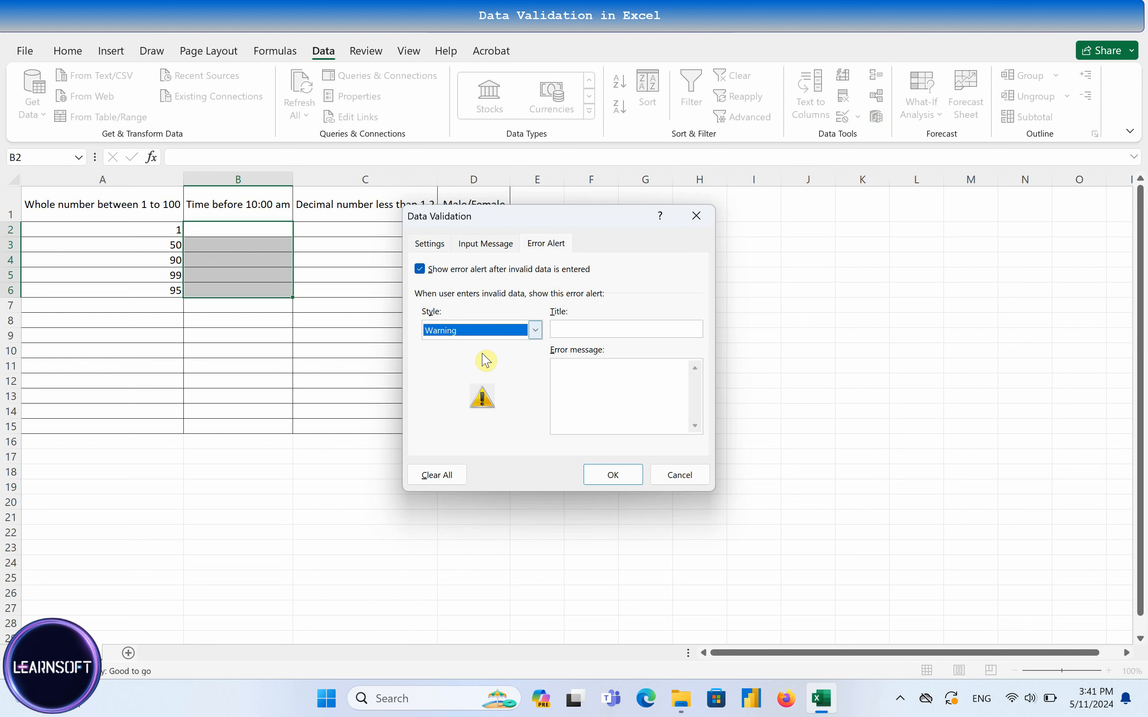
left_click(578, 328)
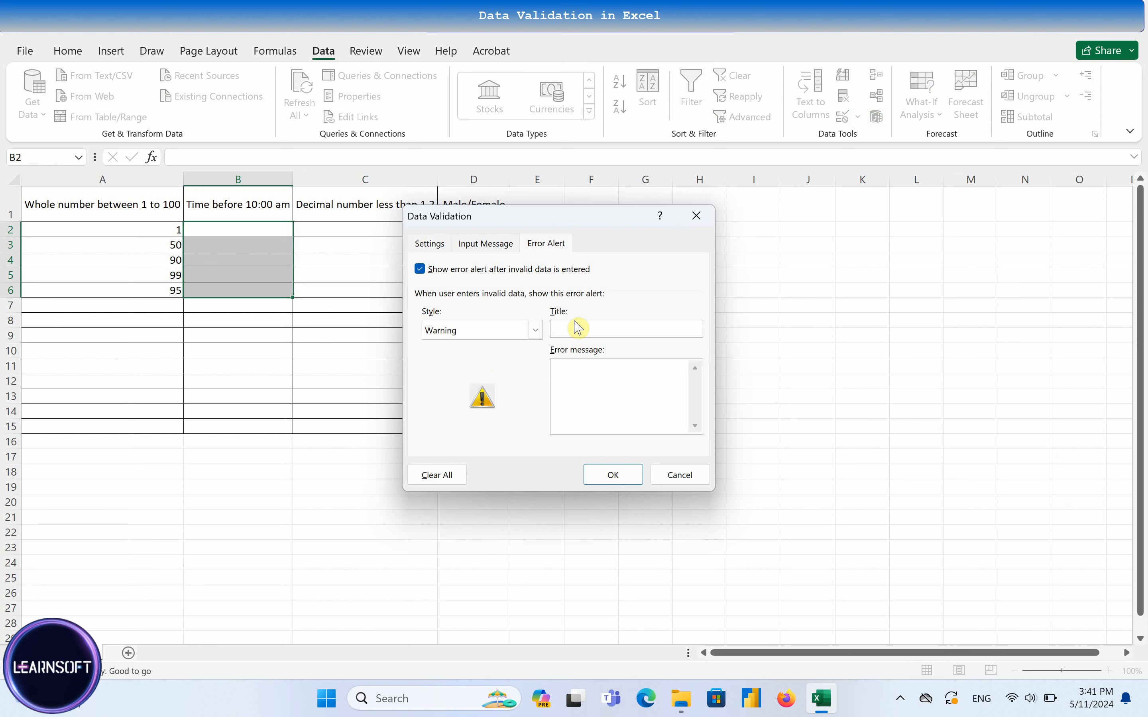
type("Need confirmation!")
left_click(577, 375)
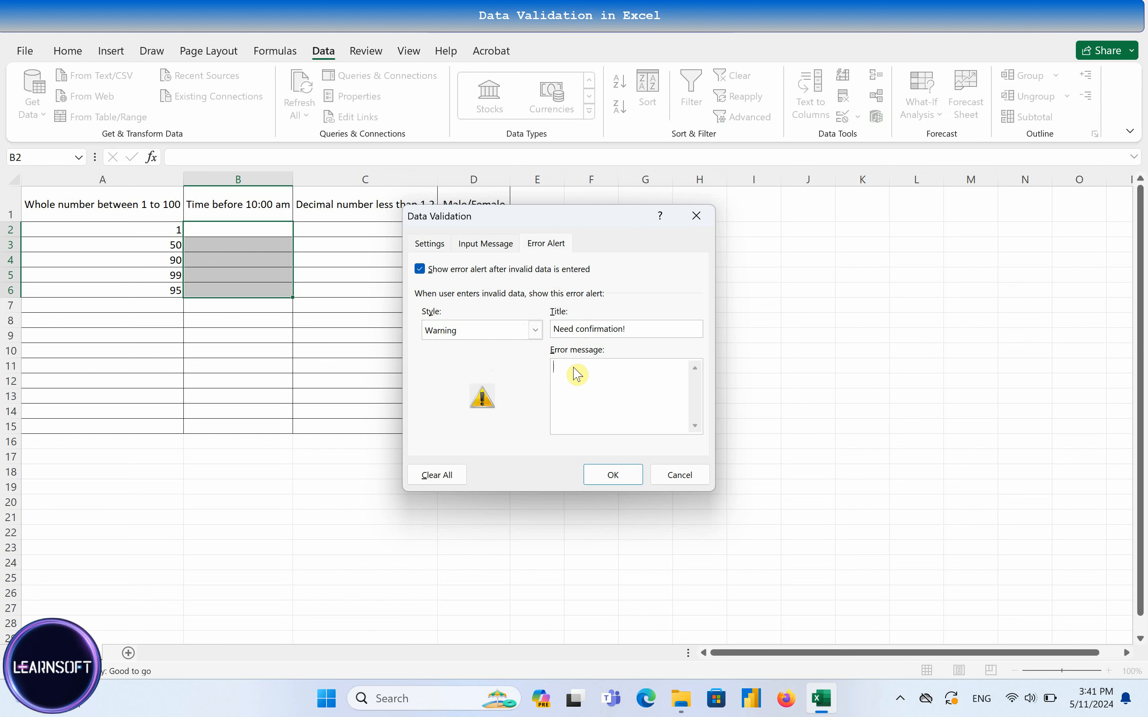
type("Are you sure about this time?")
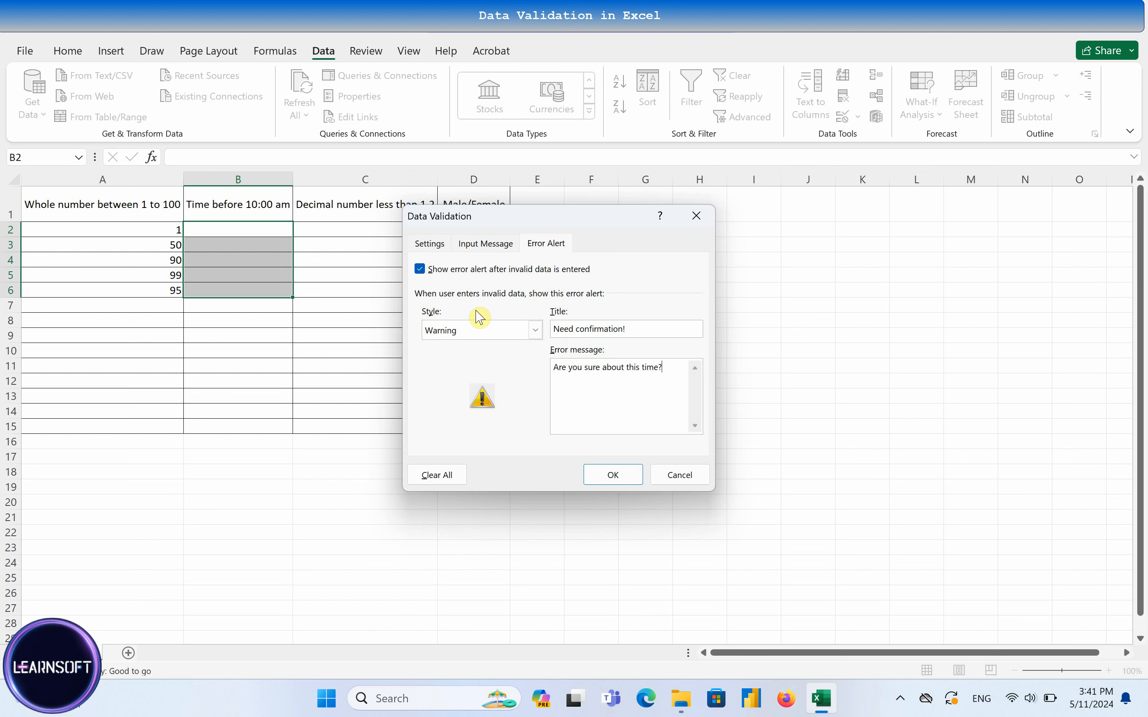
left_click(616, 478)
Step: Enter the times 9:00 am, 8:00 am and 9:59 am in cells B2 to B4
left_click(215, 231)
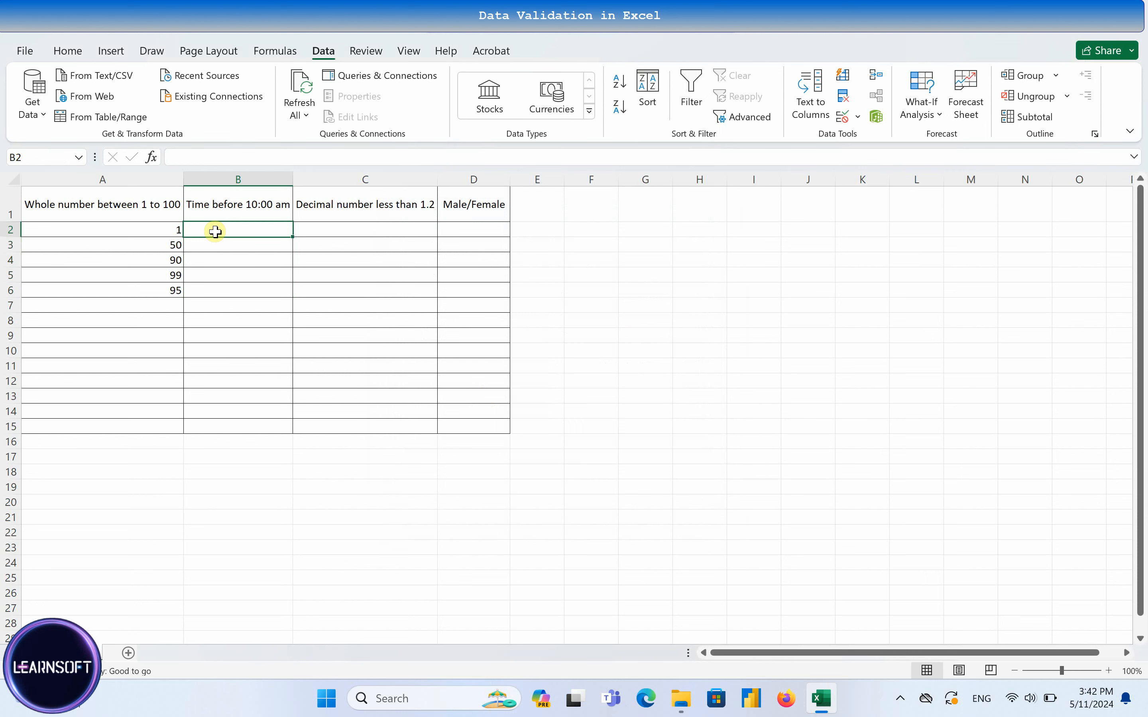
type("9")
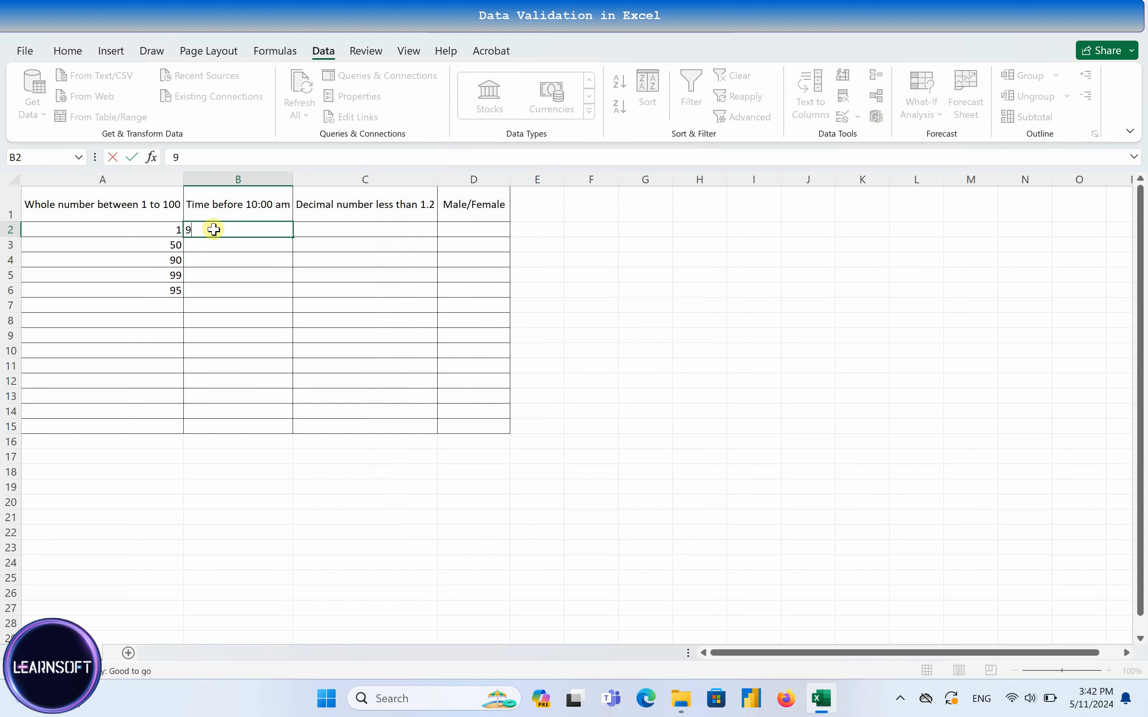
type(":00 am")
key("Return")
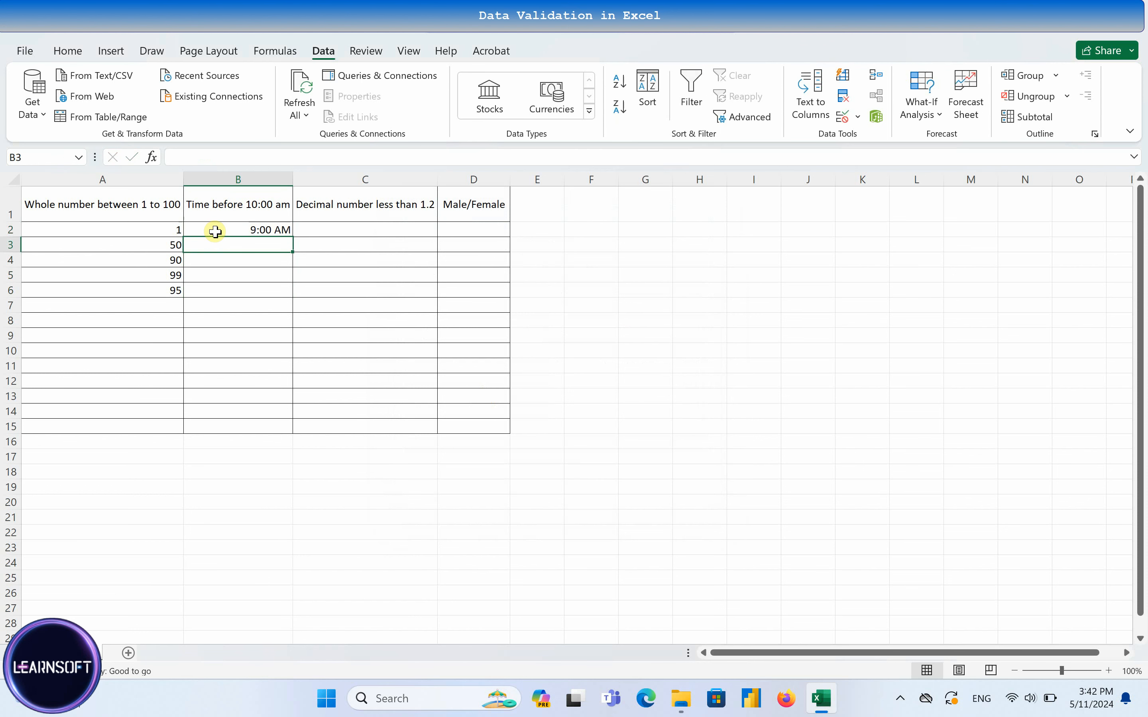
type("8")
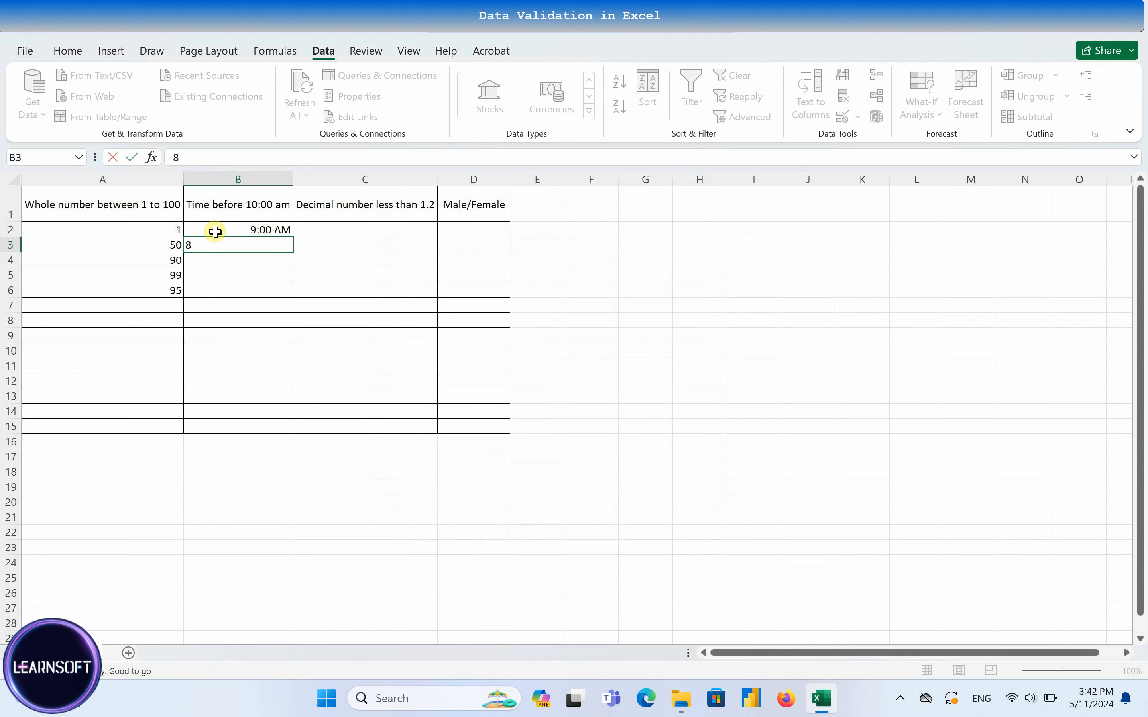
type(":00 am")
key("Return")
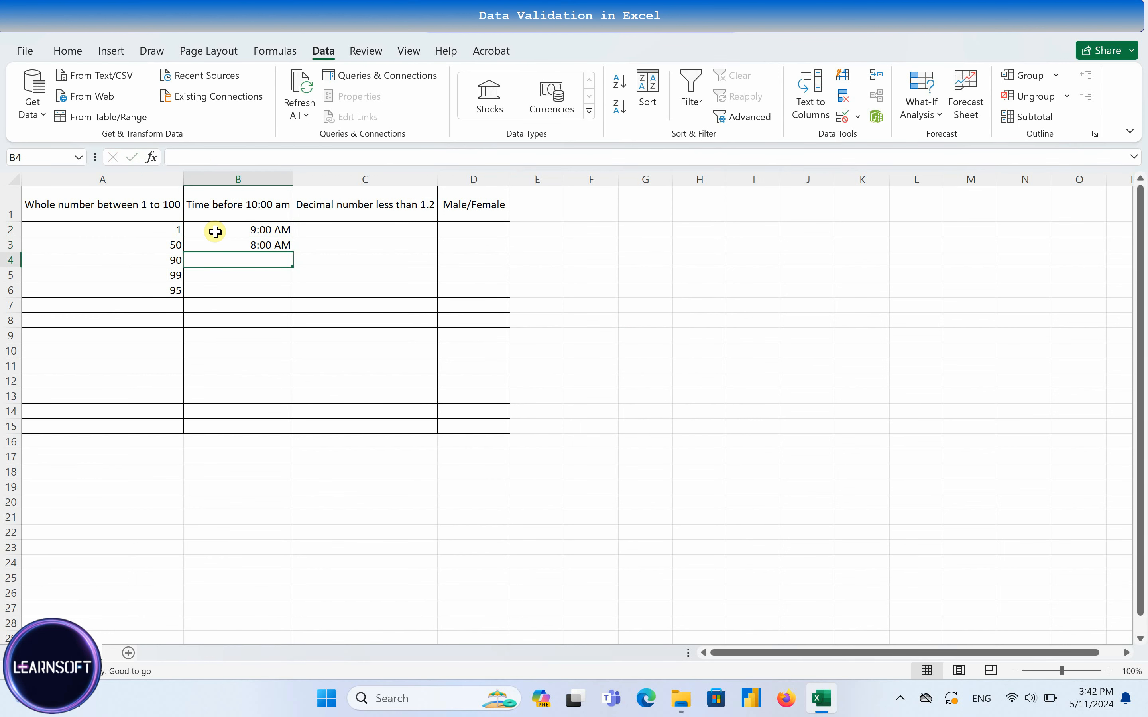
type("9")
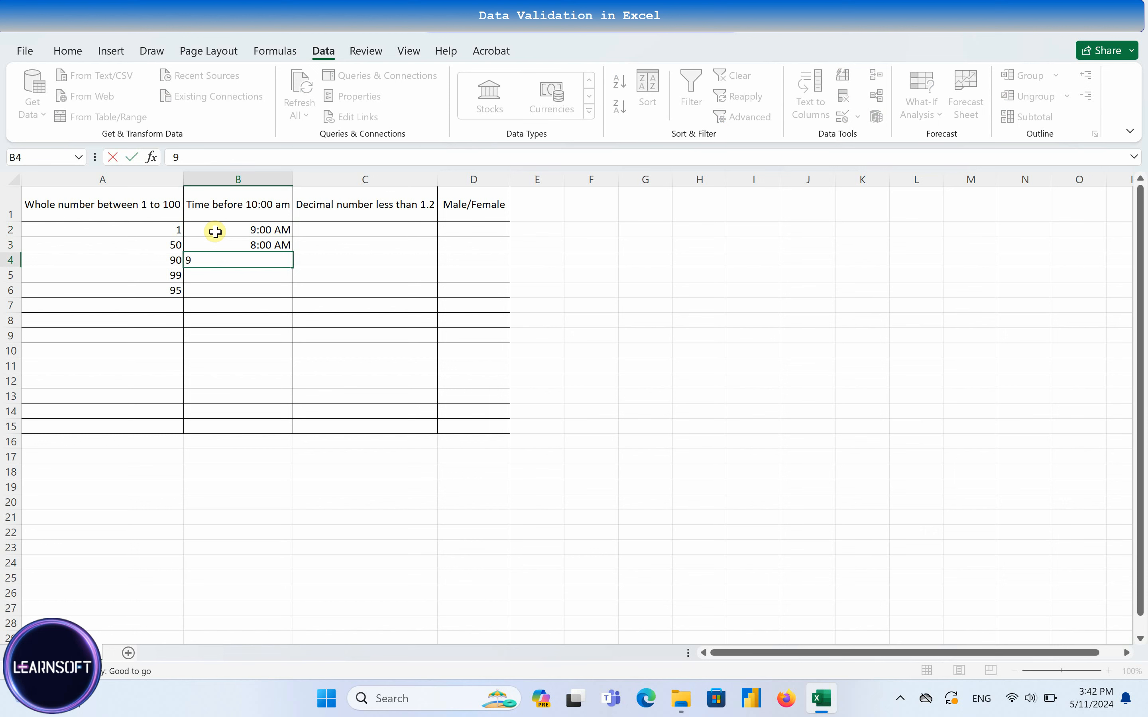
type(":59 am")
key("Return")
Step: Enter the invalid time 10:00 am in B5 and accept it despite the warning
type("10")
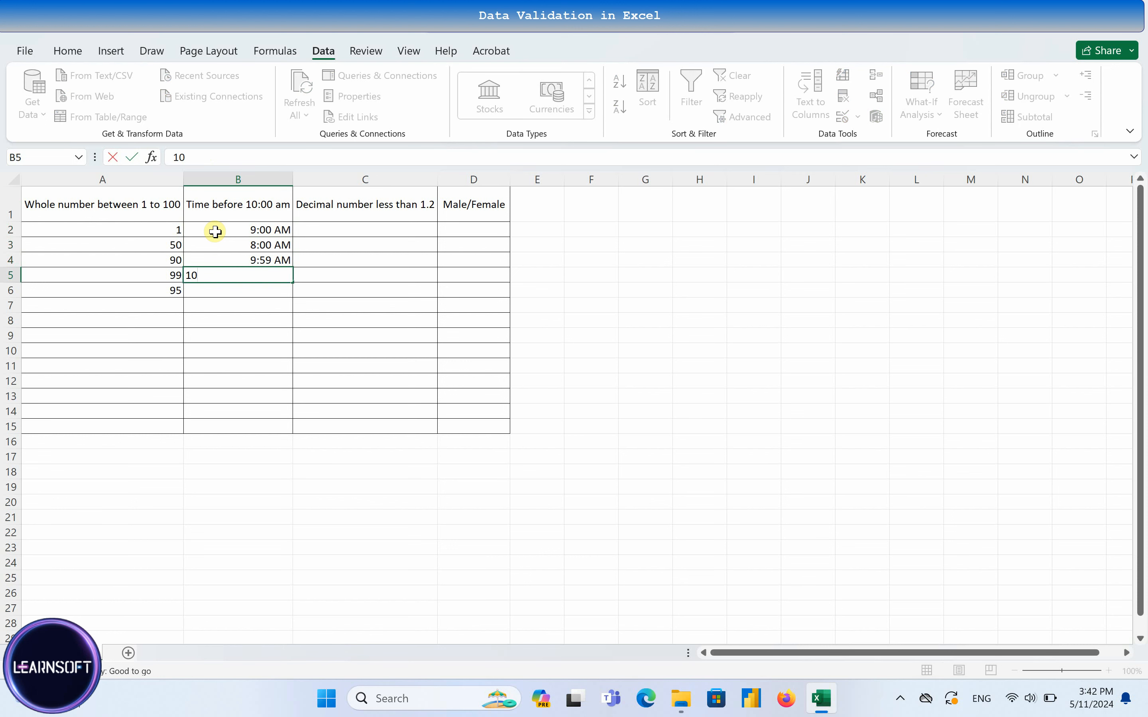
type(":00 am")
key("Return")
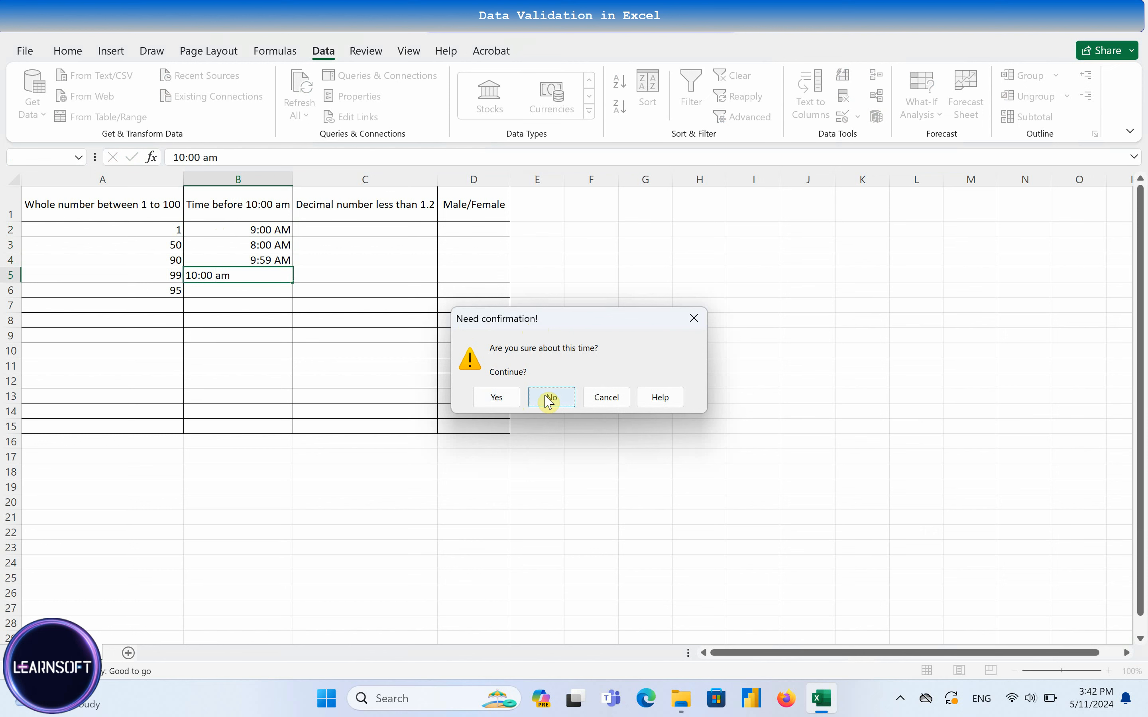
left_click(498, 398)
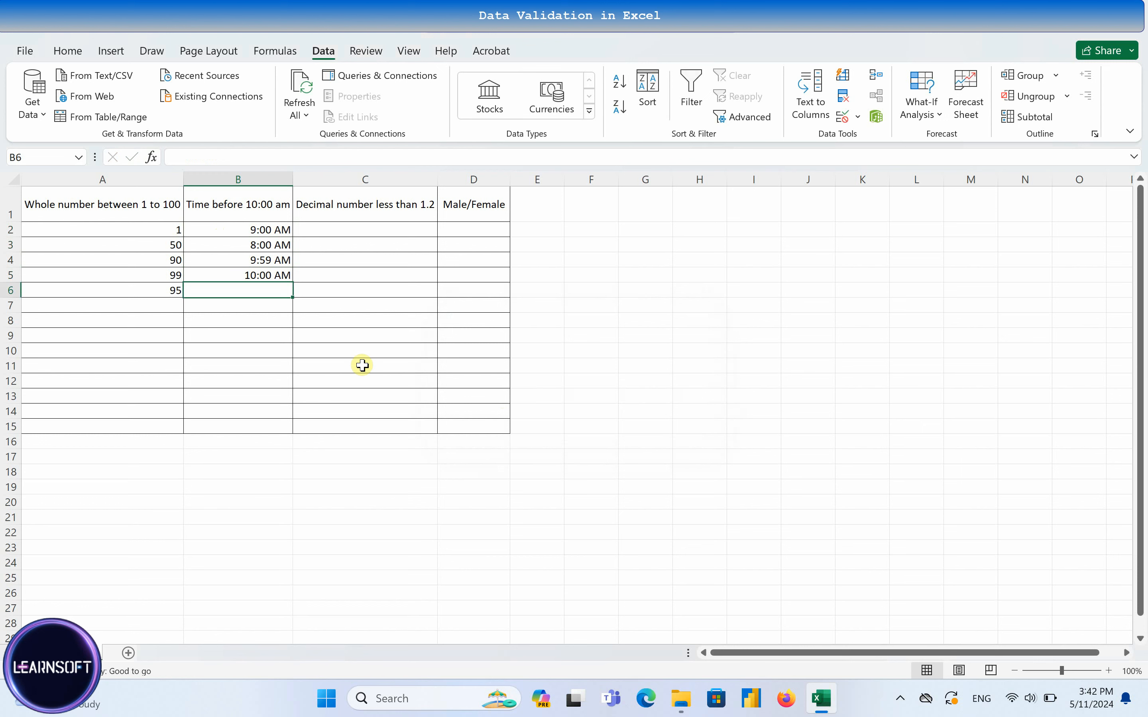
Step: Try to enter the invalid time 10:20 am in B6 and choose not to continue with it
type("10")
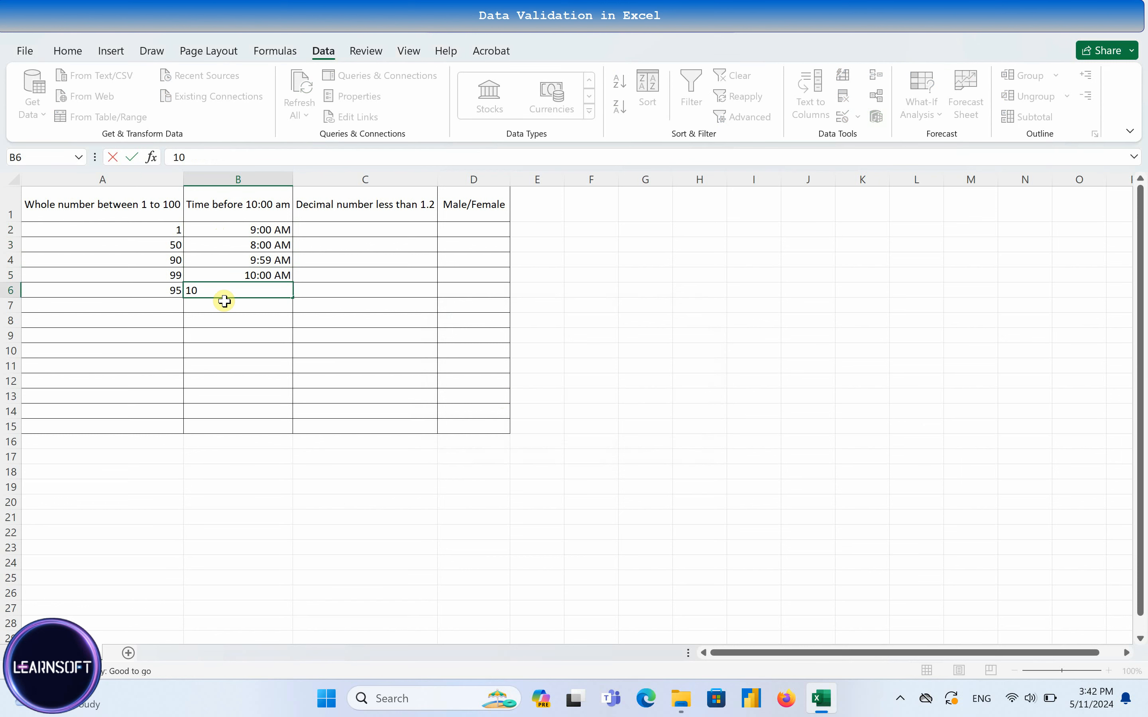
type(":20 am")
key("Return")
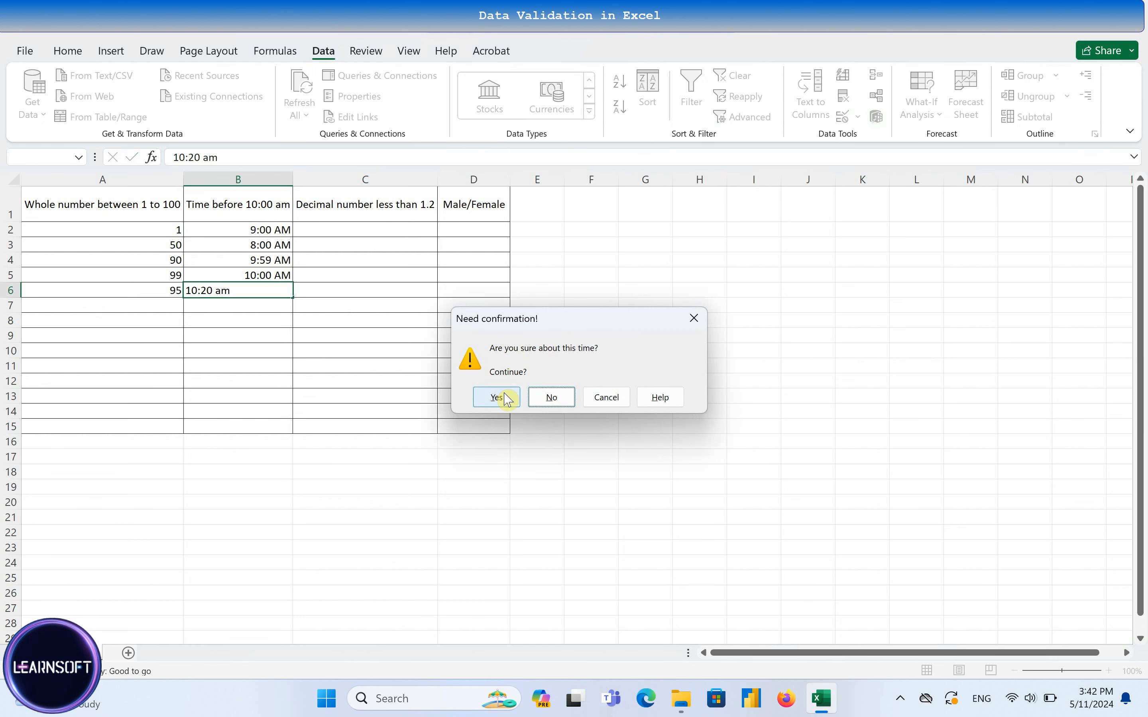
left_click(545, 399)
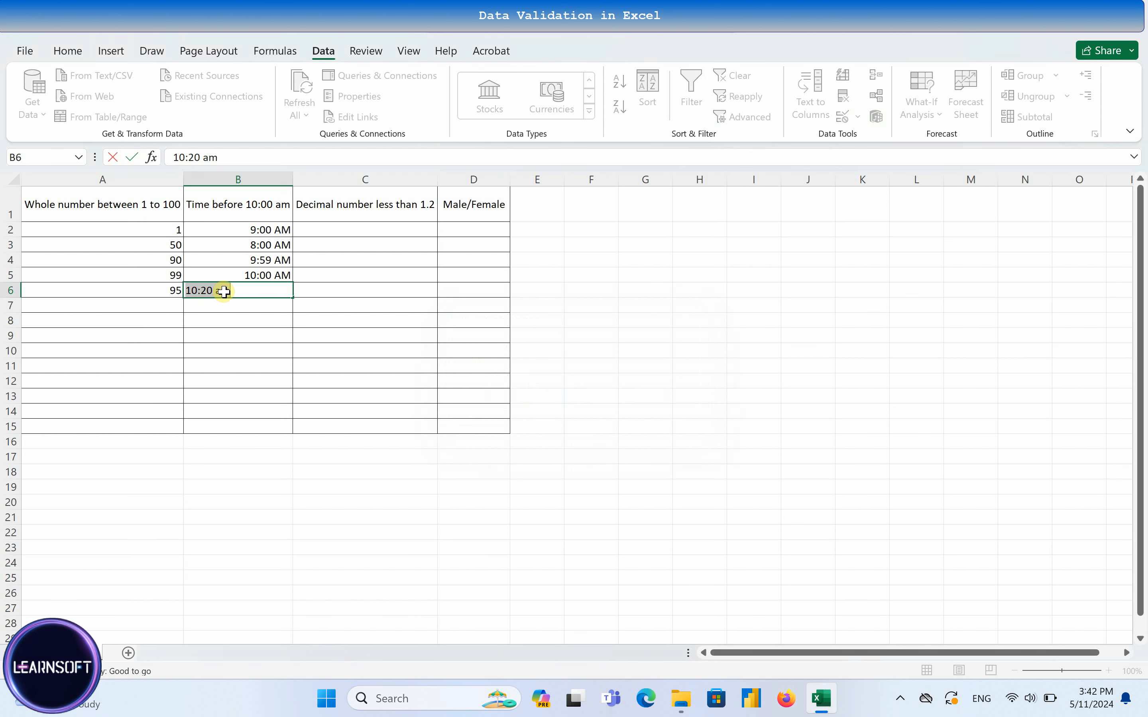
Step: Replace the pending time in B6 with 7:00 am
left_click_drag(211, 291, 184, 289)
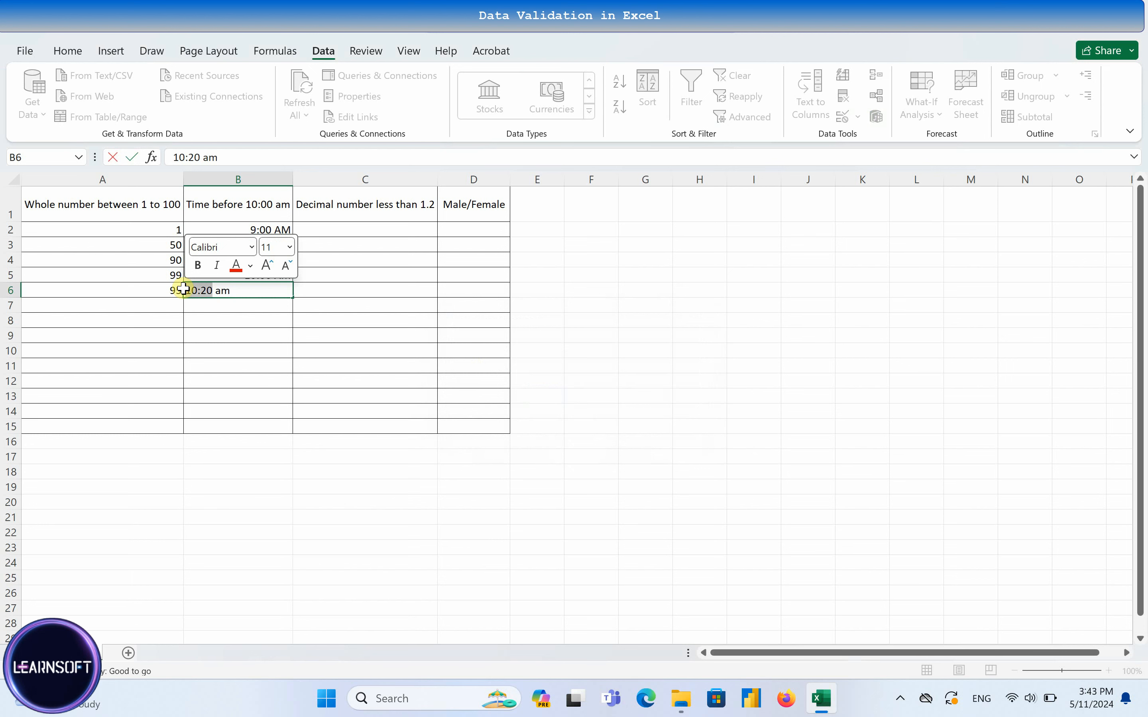
type("7")
type(":00")
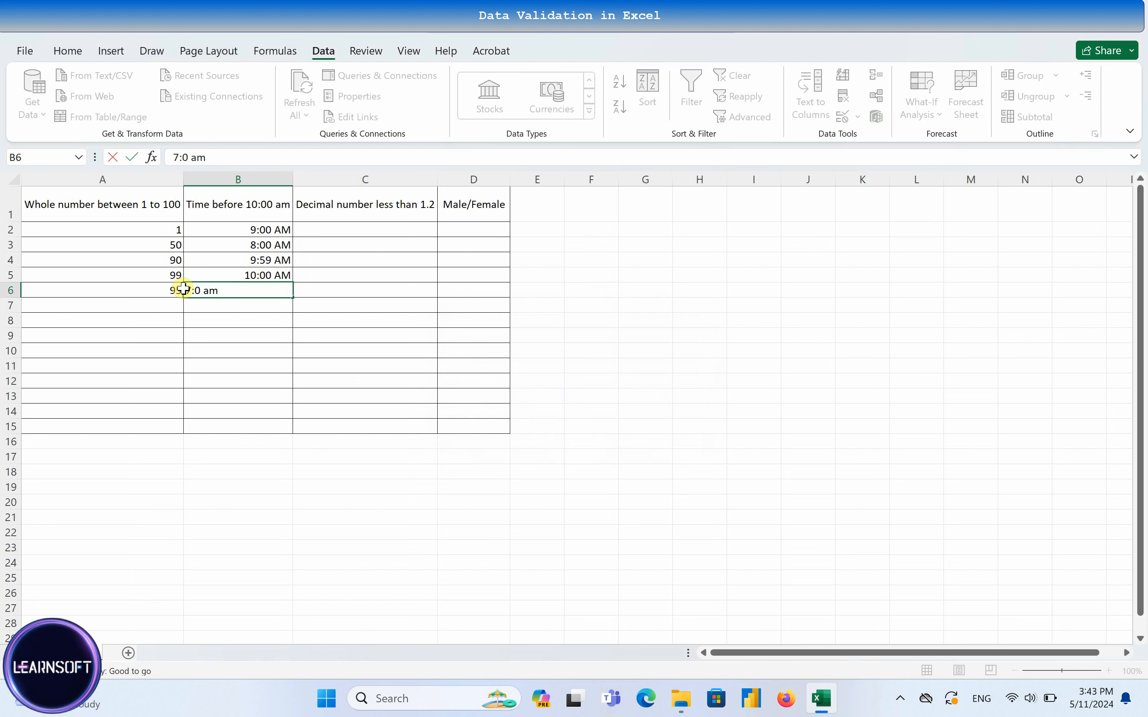
key("Return")
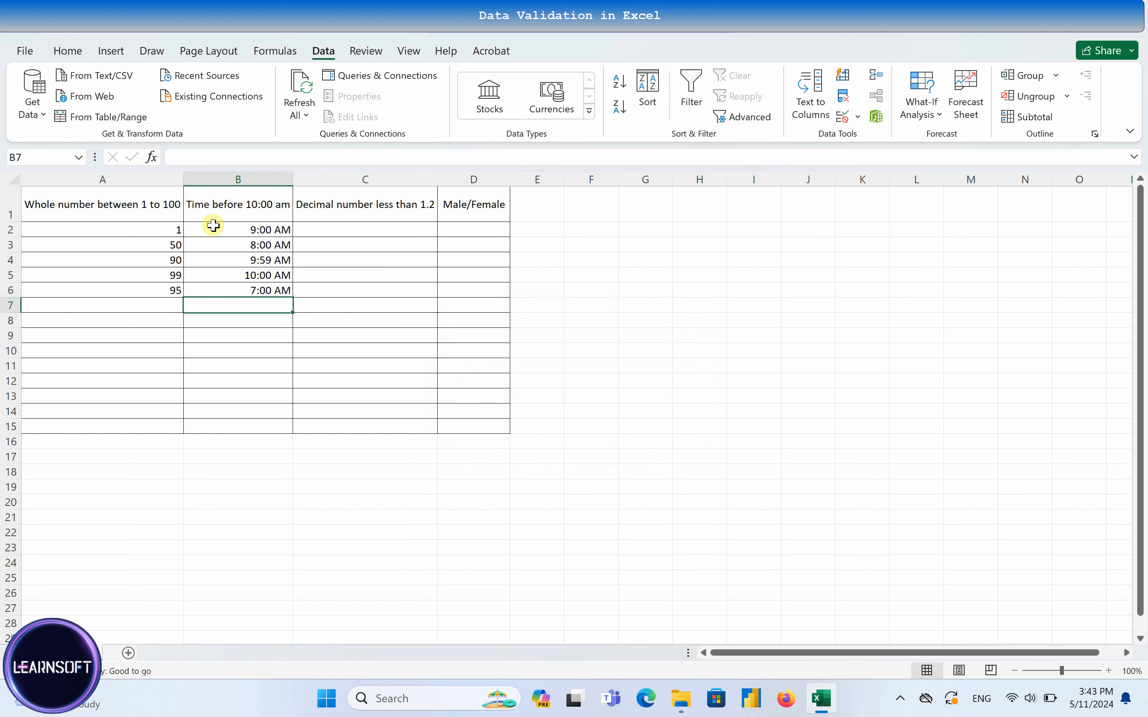
Step: Set up a data validation rule for C2:C6 that allows only decimal values less than a maximum of 1.2
left_click(344, 231)
left_click_drag(344, 231, 335, 284)
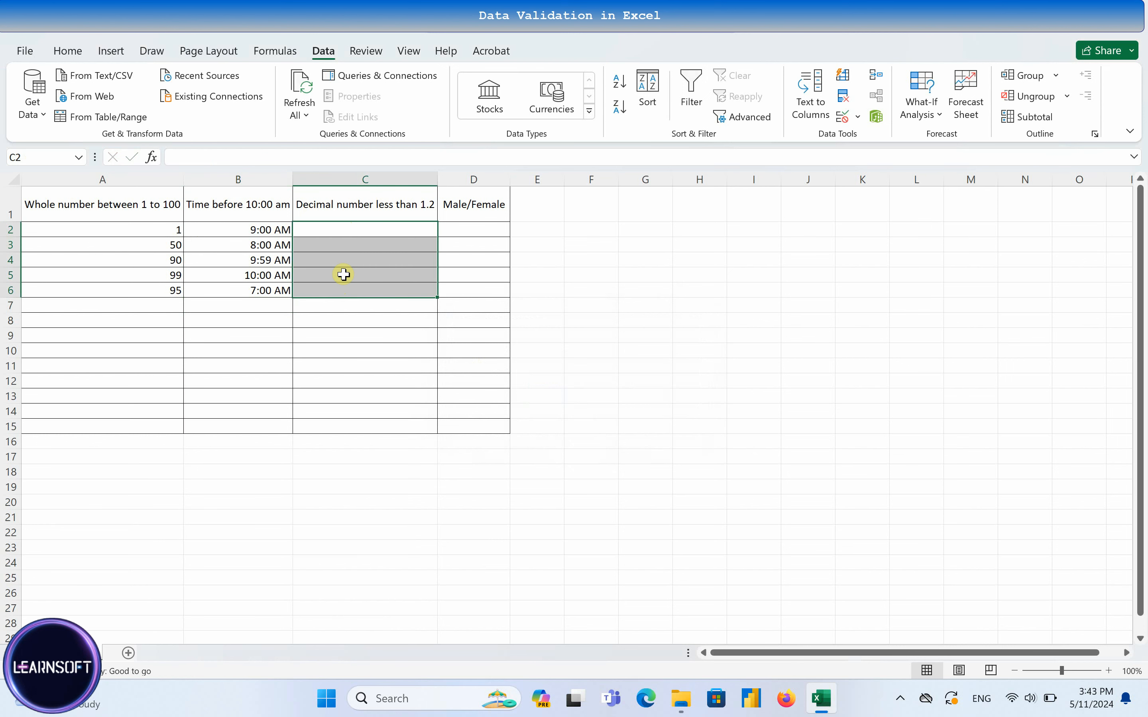
left_click(856, 116)
left_click(866, 137)
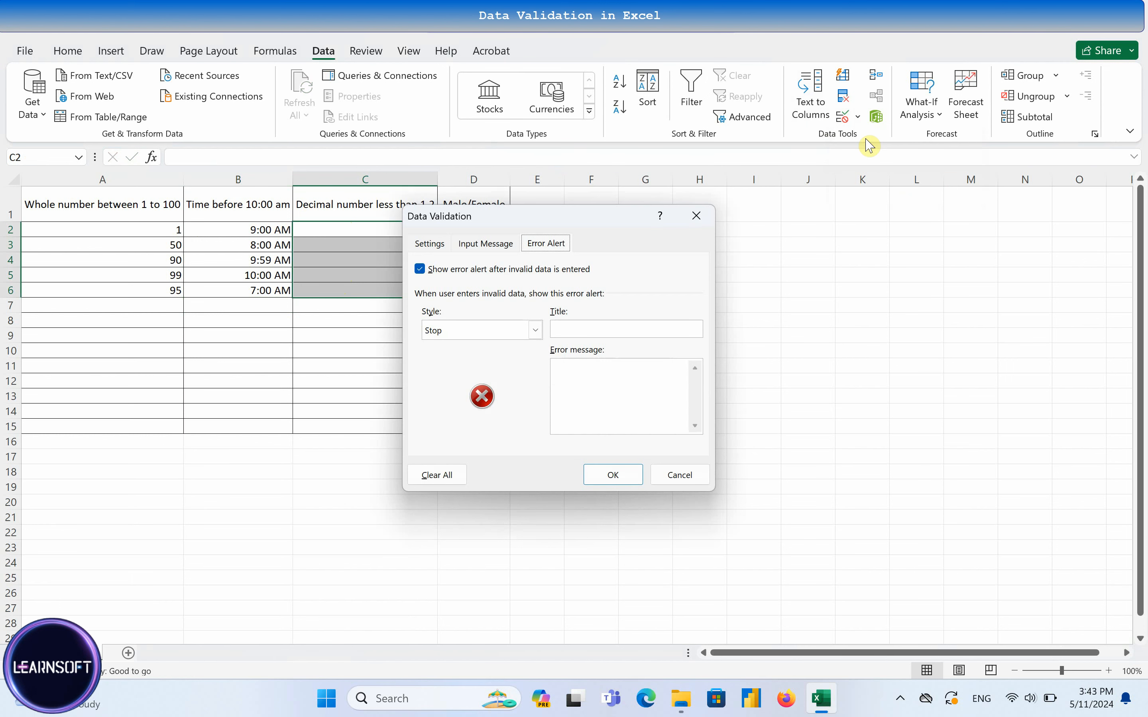
left_click_drag(567, 214, 651, 218)
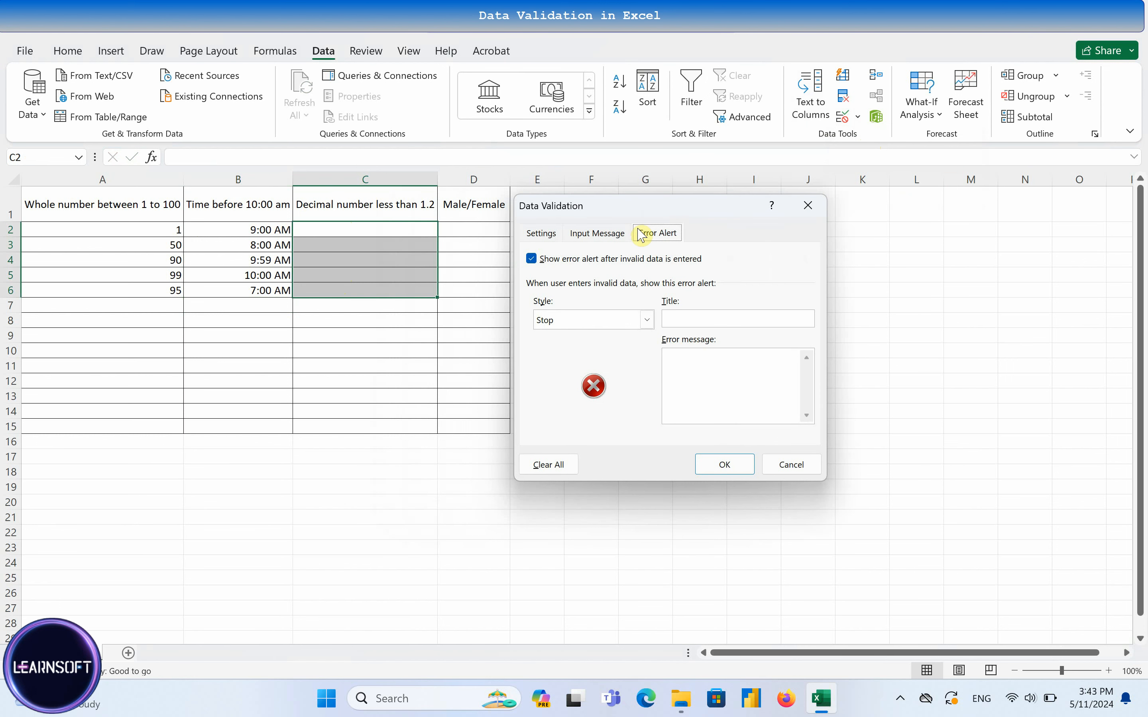
left_click(550, 234)
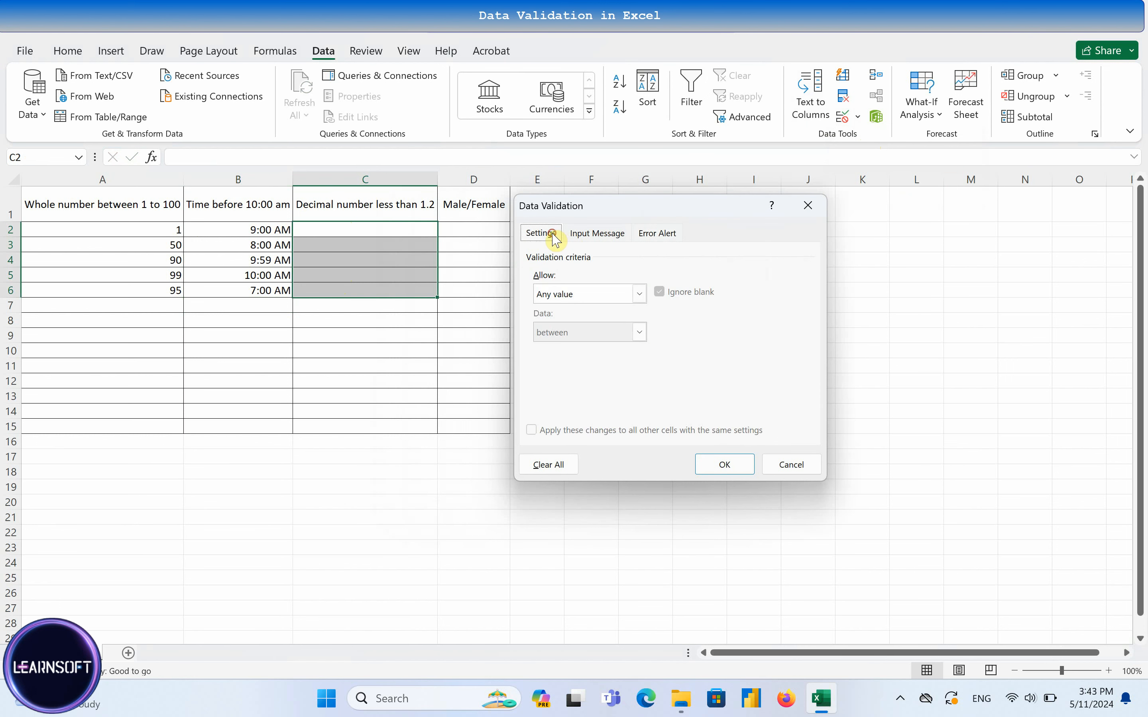
left_click(557, 295)
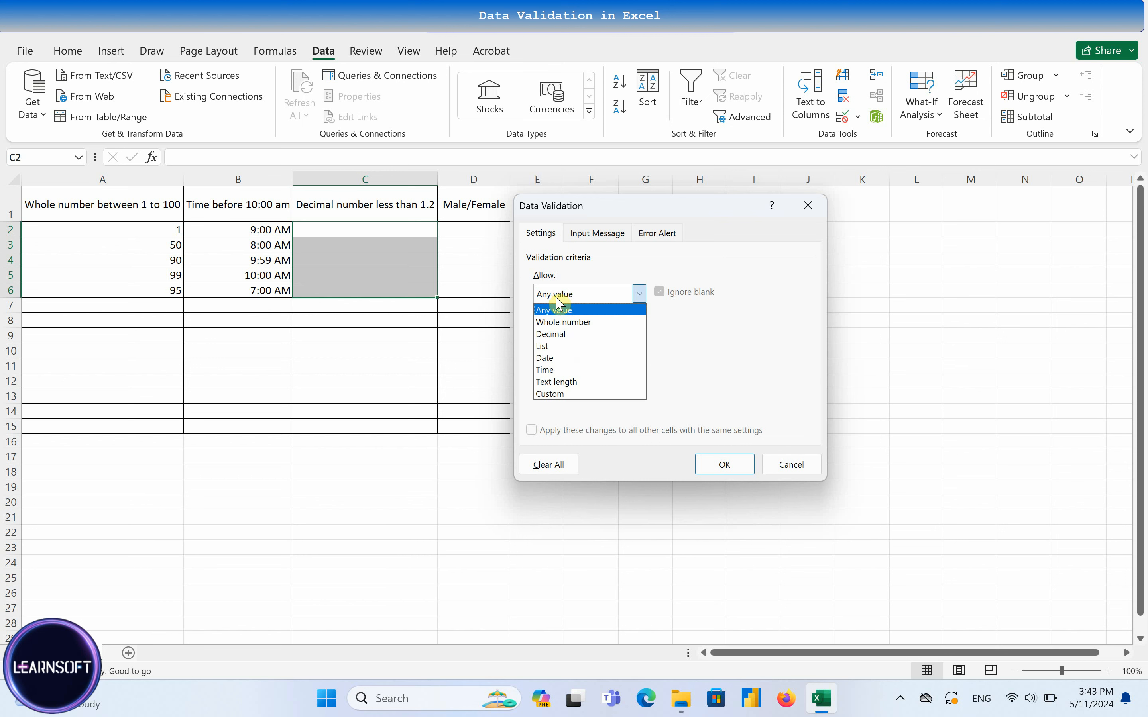
left_click(552, 334)
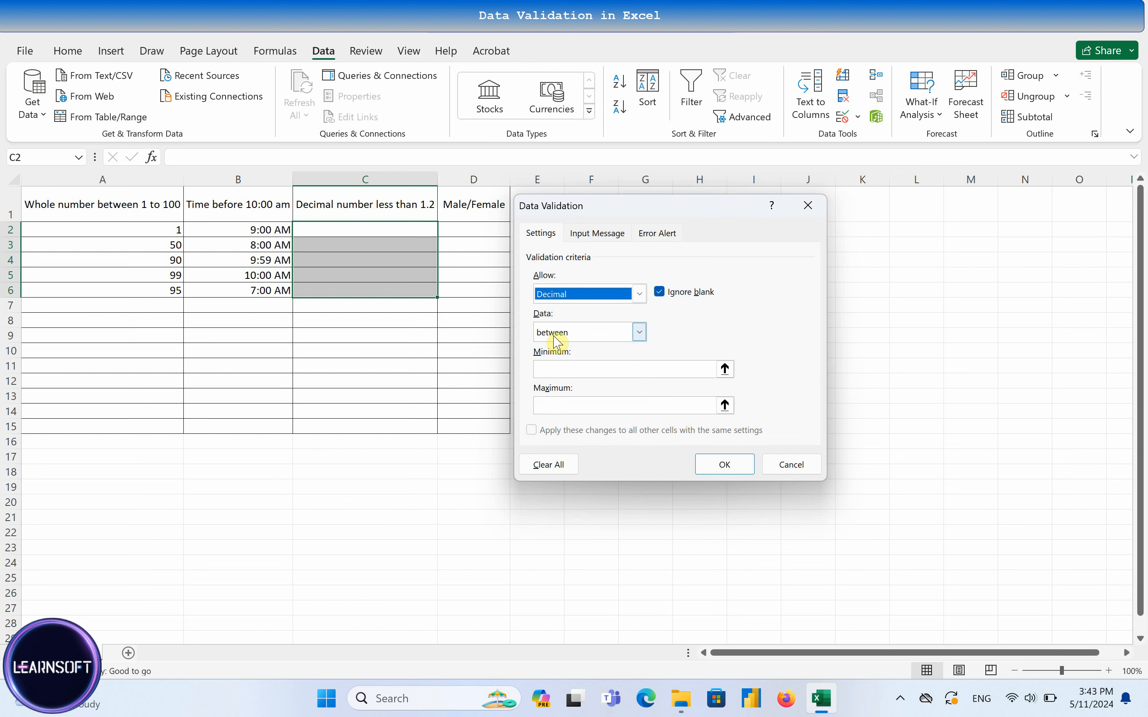
left_click(555, 337)
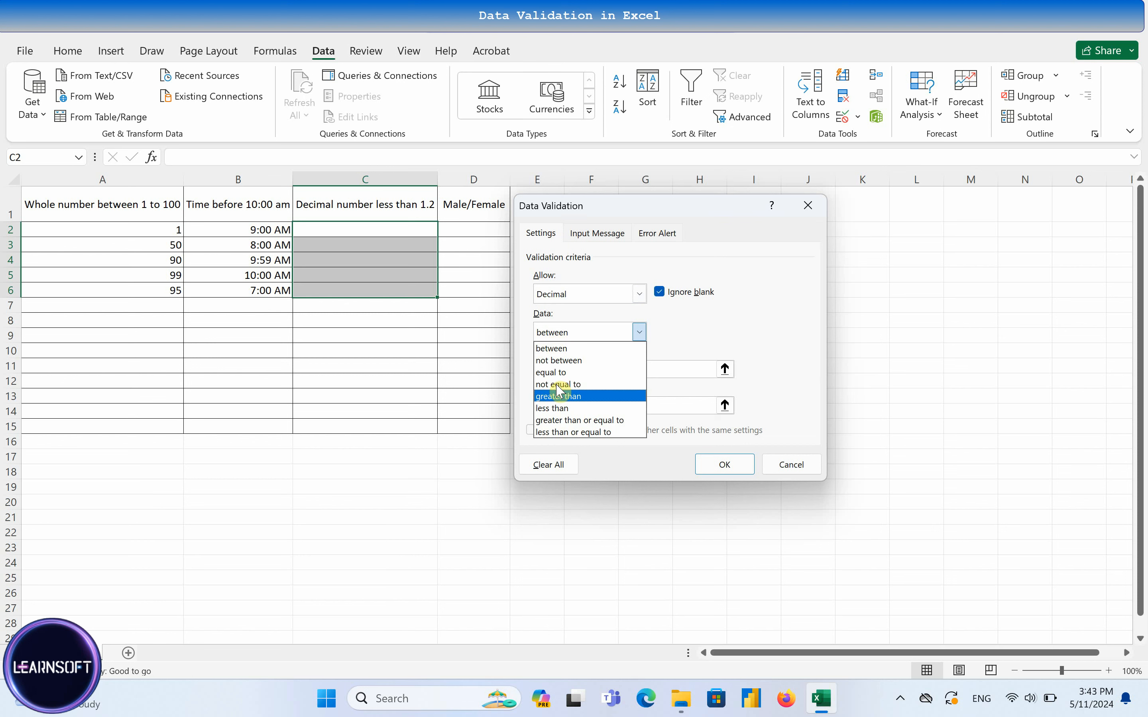
left_click(557, 404)
left_click(559, 370)
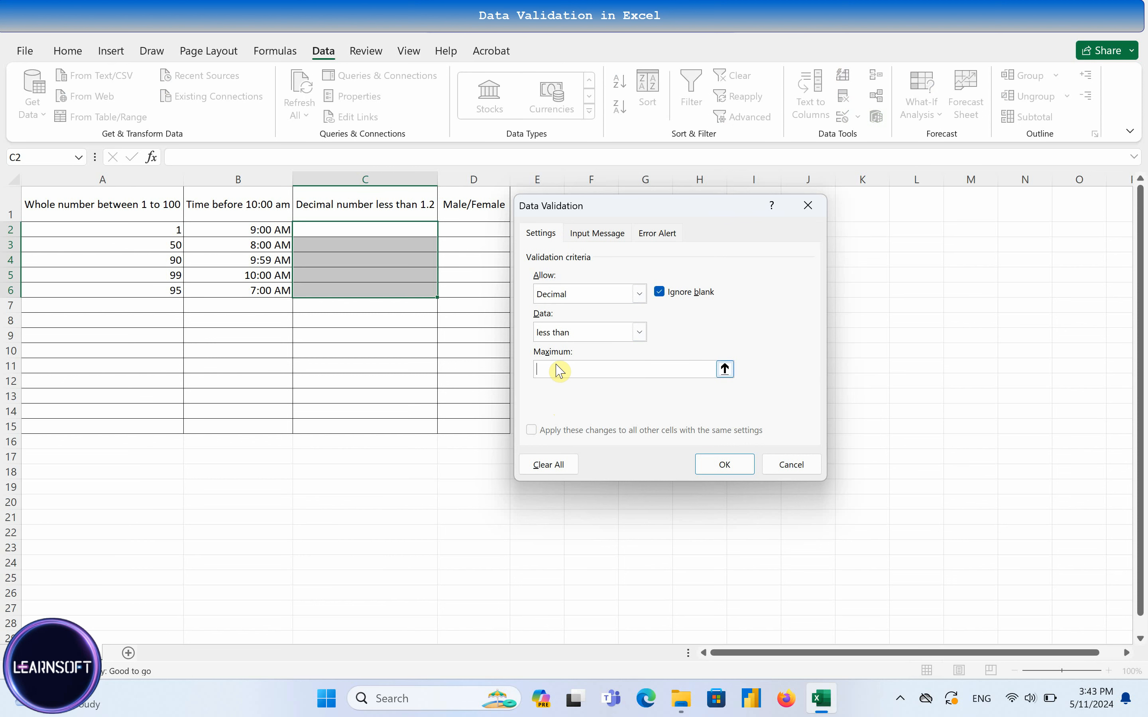
type("1.2")
Step: Give the C2:C6 rule an Information-style error alert titled "Information!" with the message "This value is more than 1.2!" and apply it
left_click(656, 233)
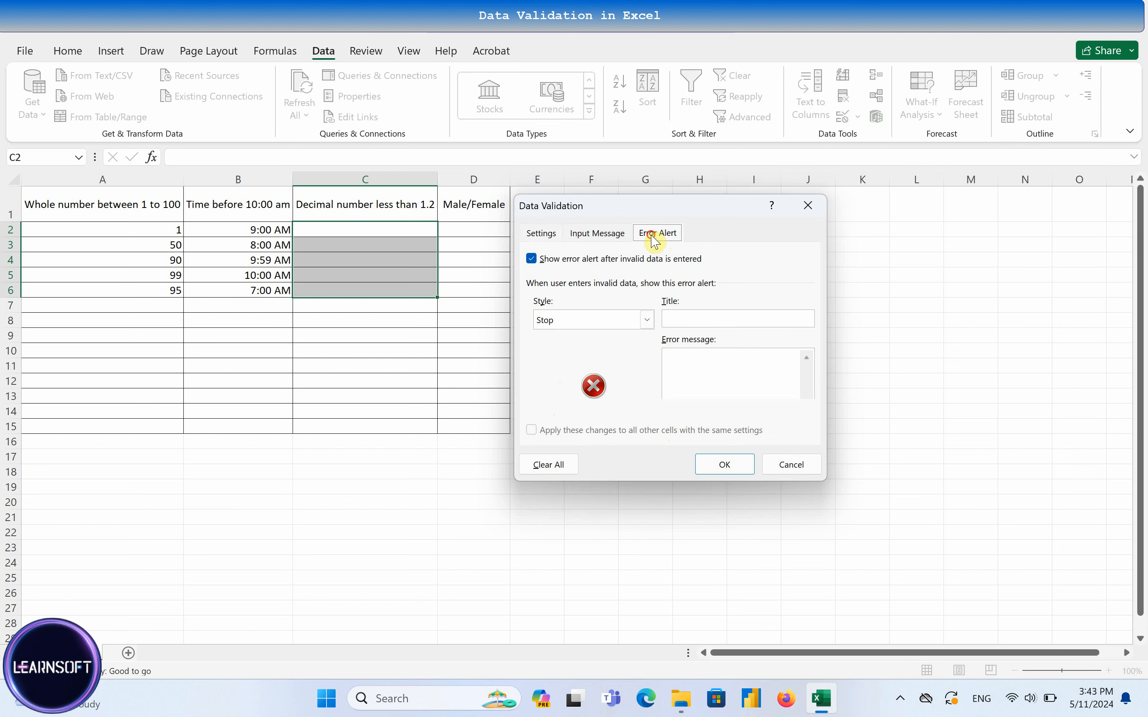
left_click(606, 324)
left_click(588, 358)
left_click(697, 322)
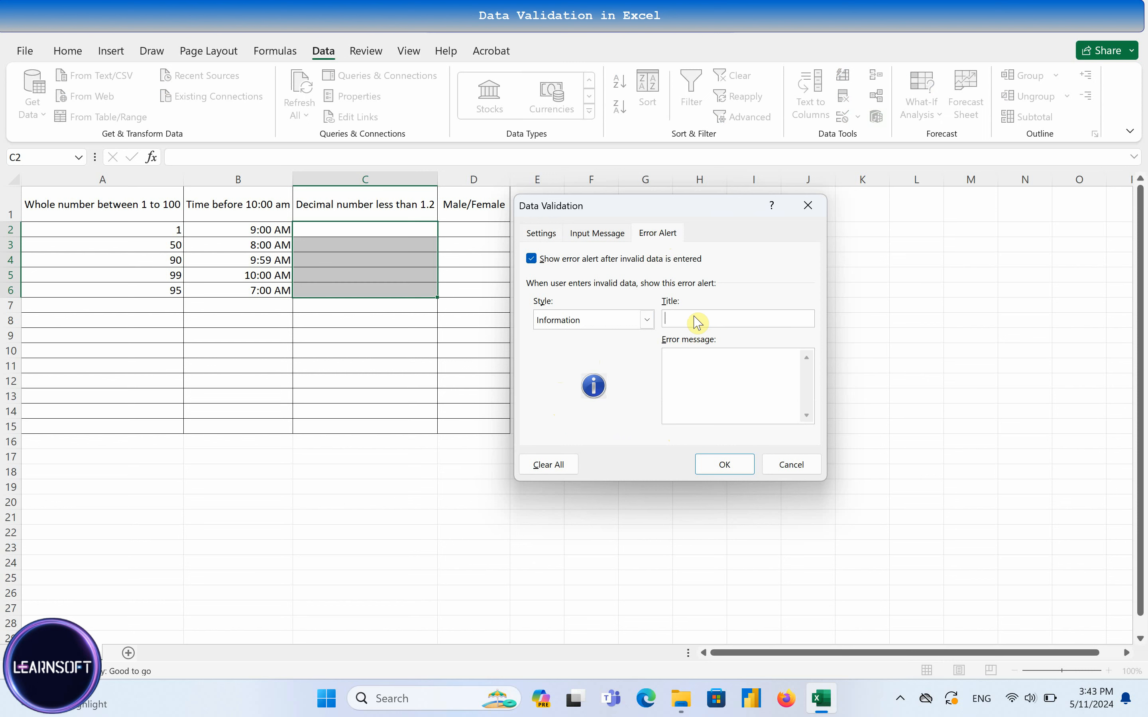
type("Information!")
left_click(697, 361)
type("This value is more ")
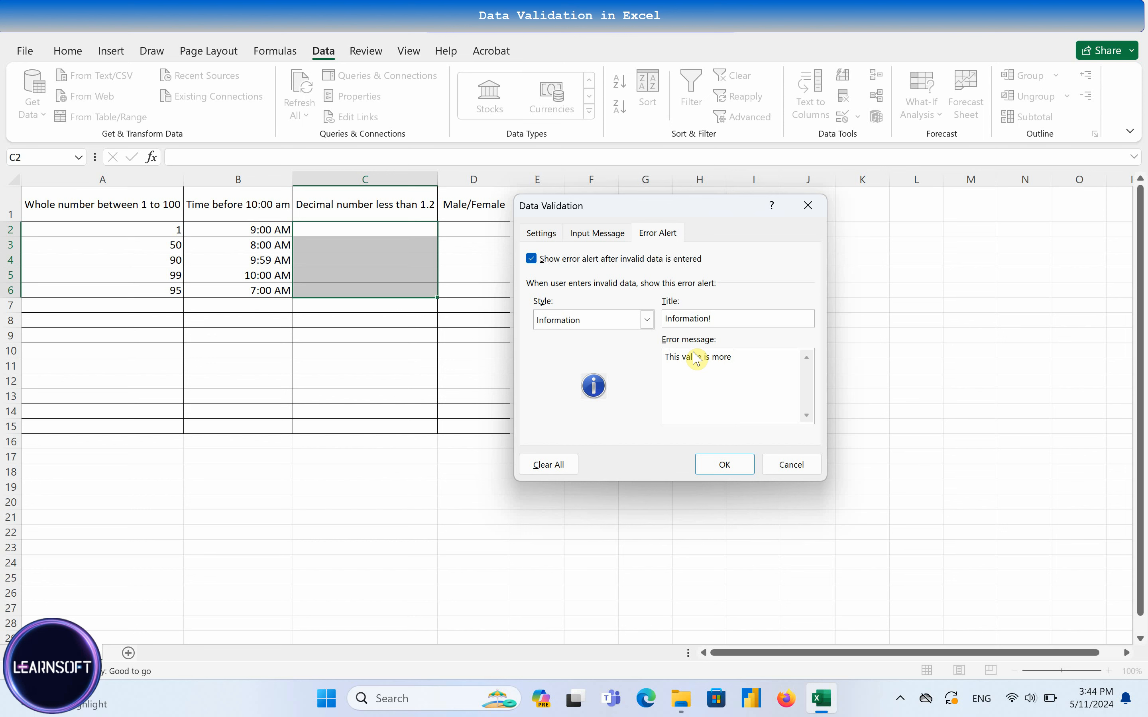
type("than 1.2!")
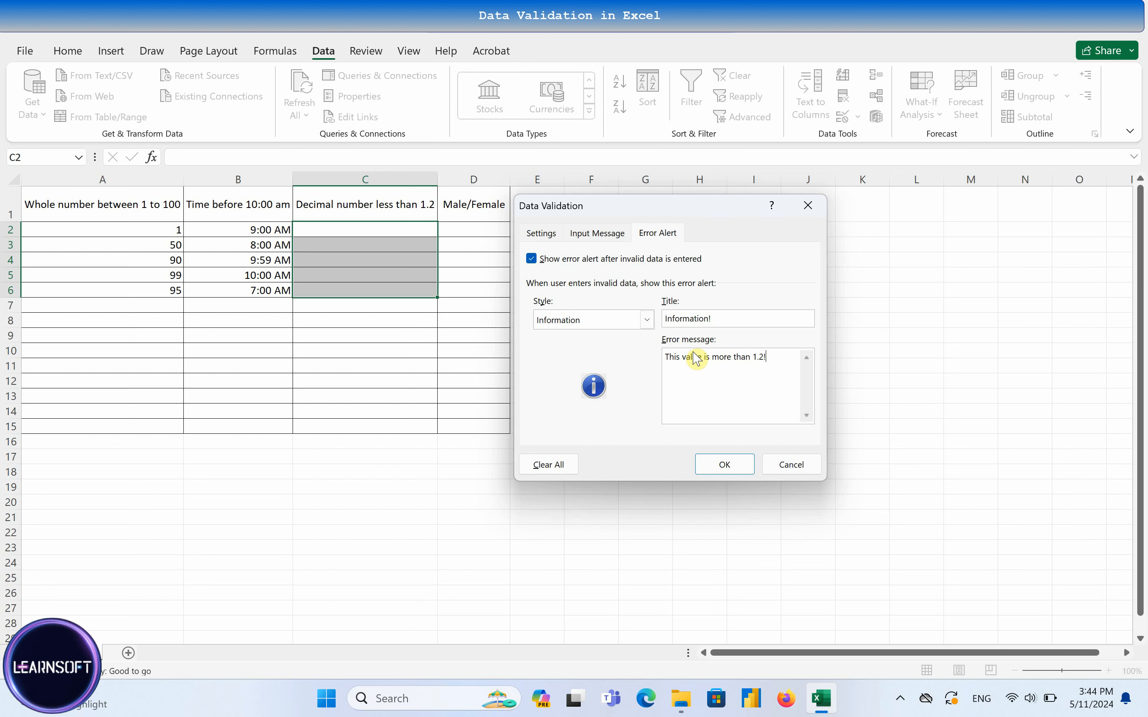
left_click(733, 471)
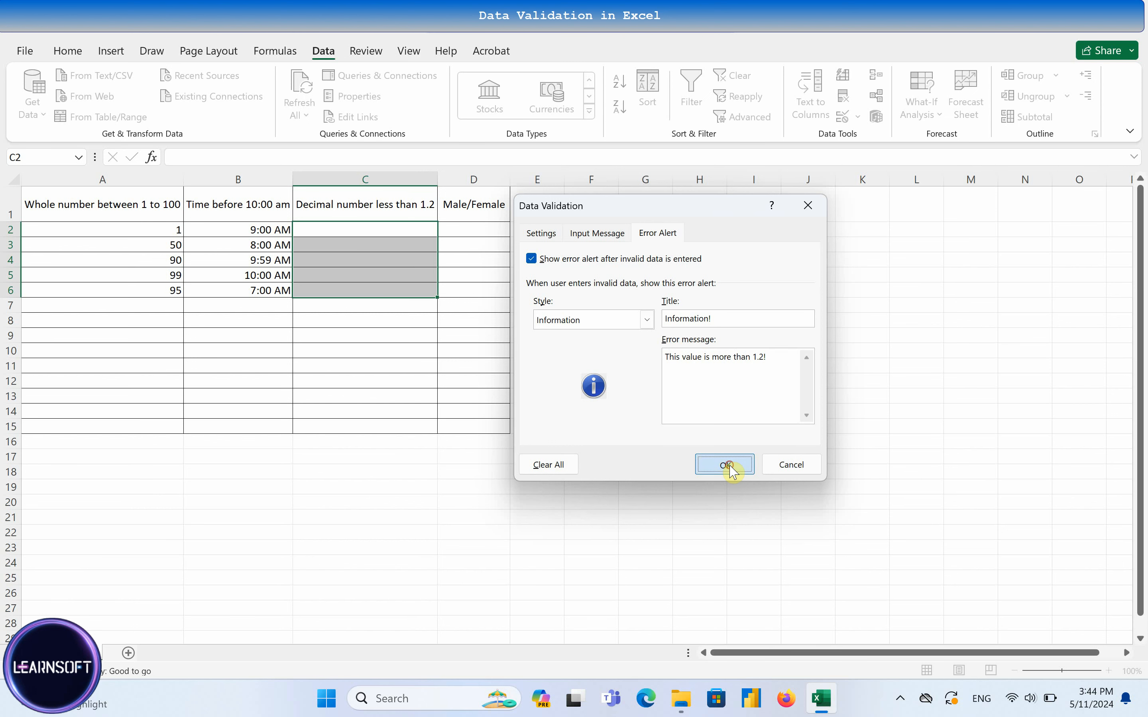
Step: Enter the valid decimals 0.5, 0.6 and 0.7 in cells C2 to C4
left_click(387, 232)
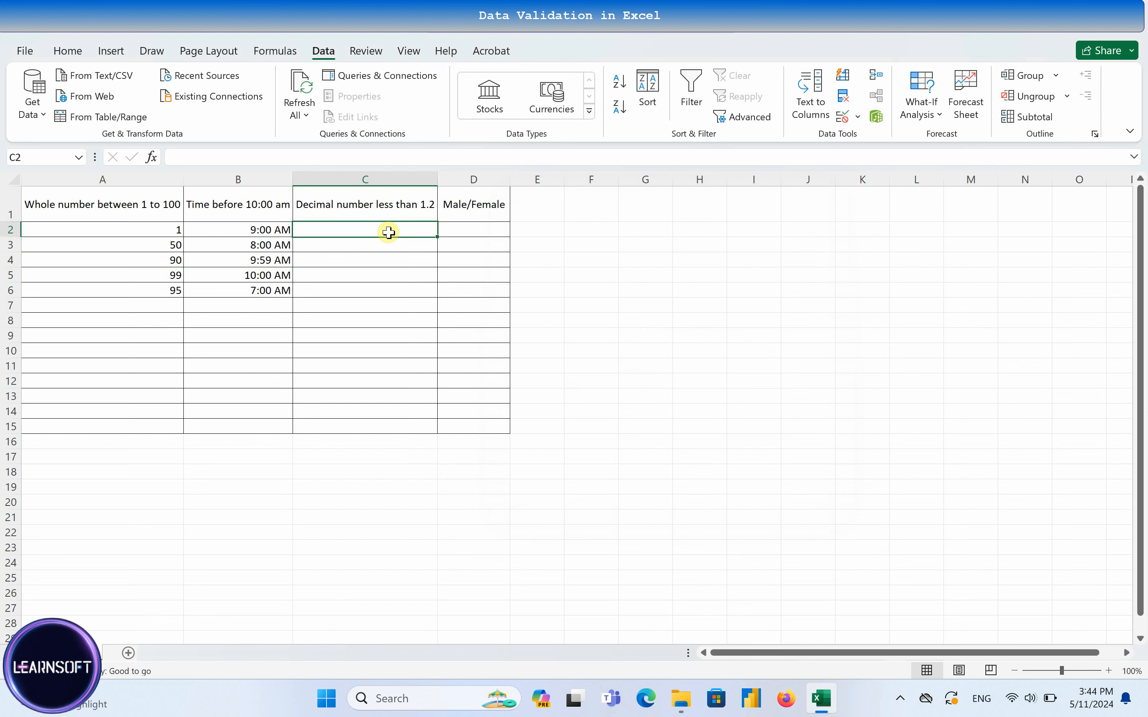
type("0.5")
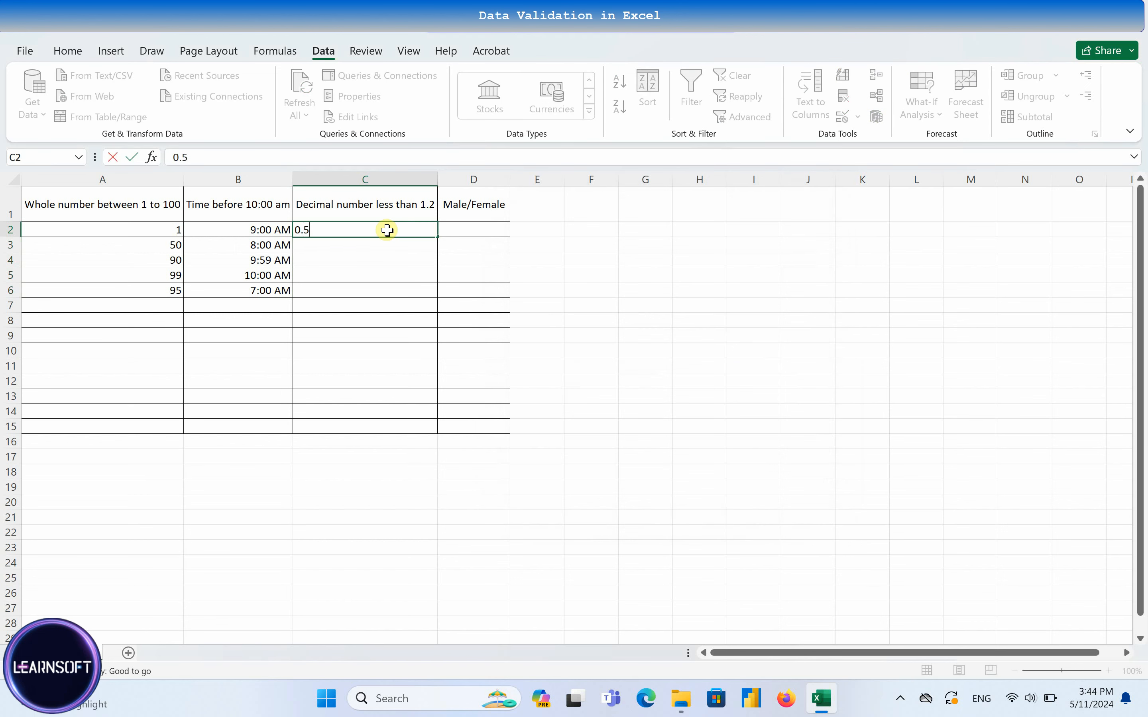
key("Return")
type("0.6")
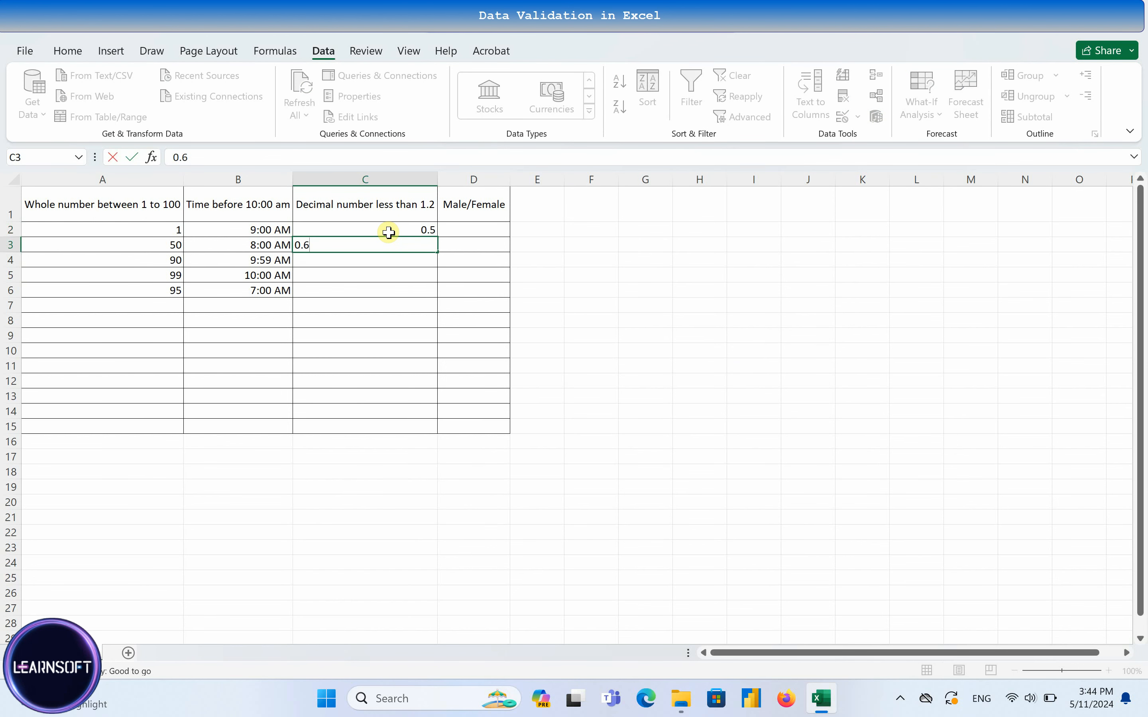
key("Return")
type("0.7")
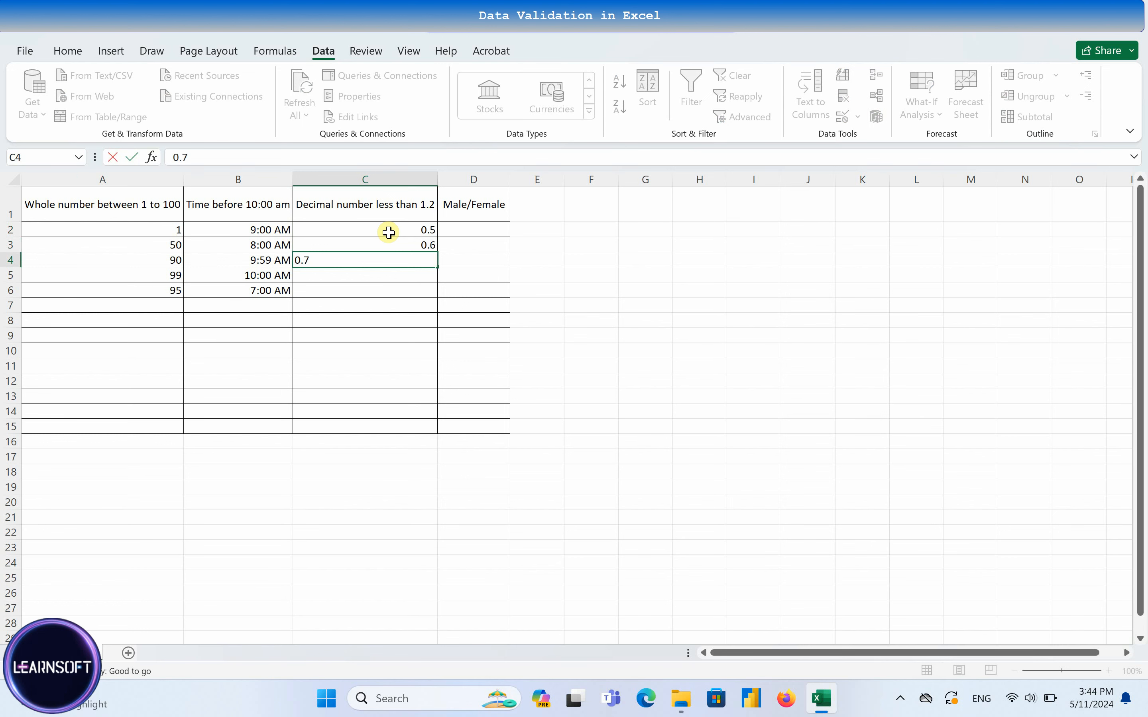
key("Return")
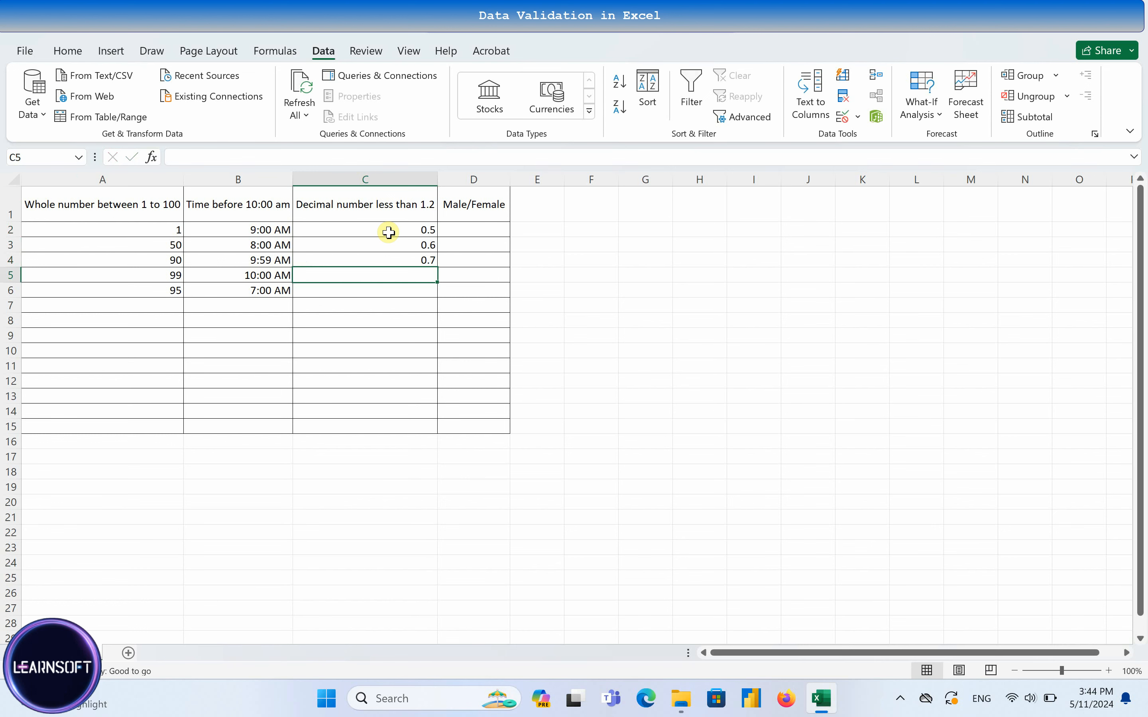
Step: Enter the invalid value 1.2 in C5 and accept it despite the information alert
type("1.2")
left_click(387, 232)
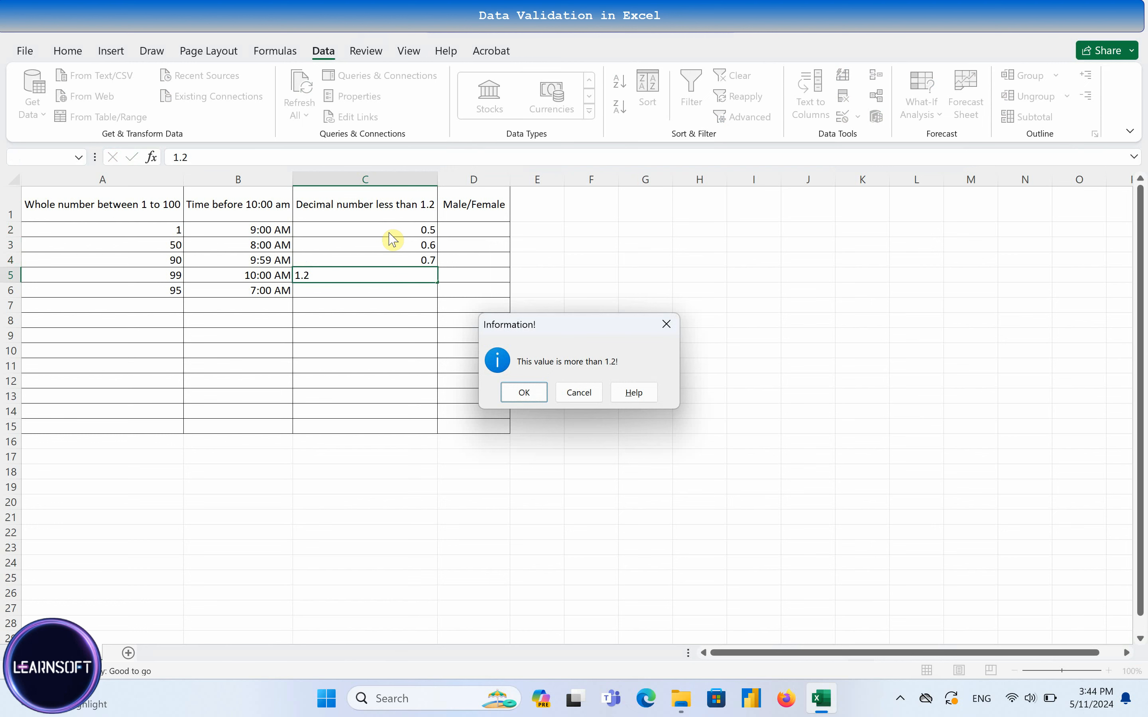
left_click(521, 394)
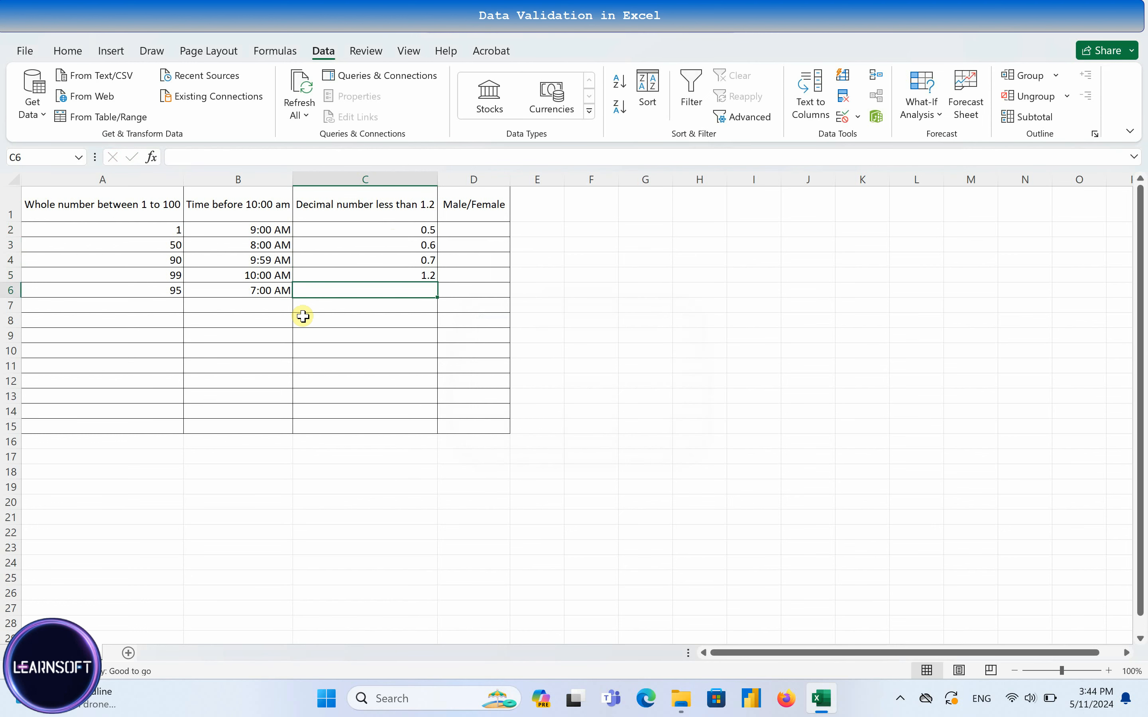
Step: Try to enter the invalid value 1.4 in C6 and cancel the entry at the alert
type("1.4")
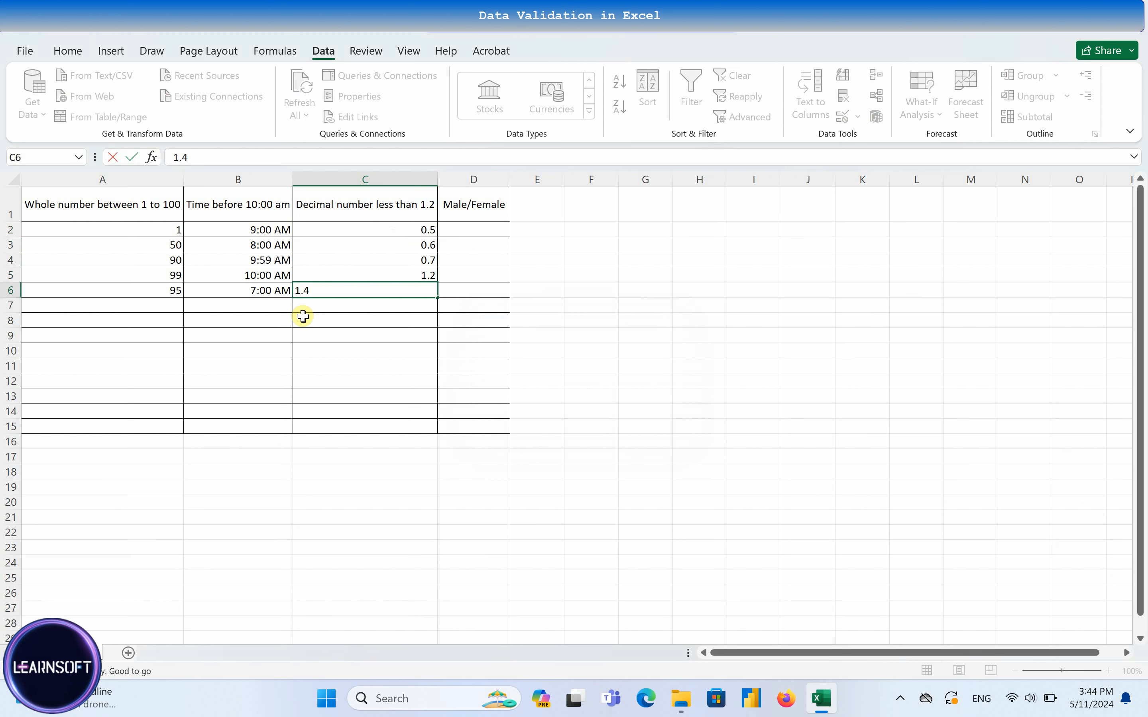
left_click(303, 316)
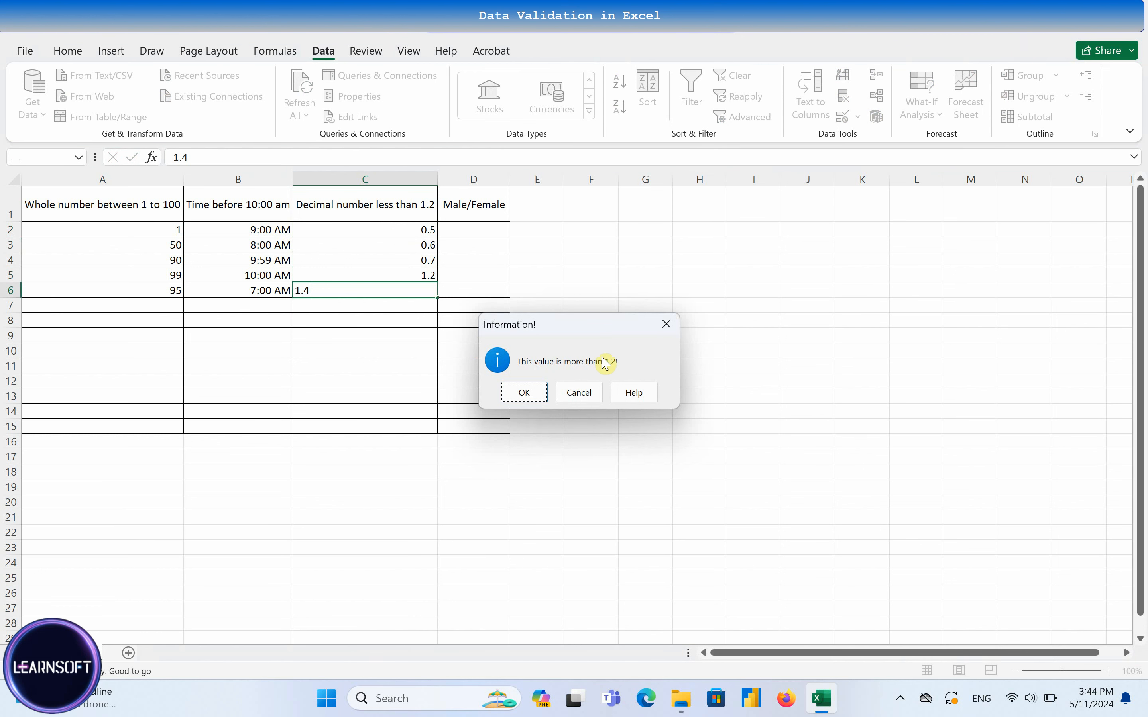
left_click(592, 398)
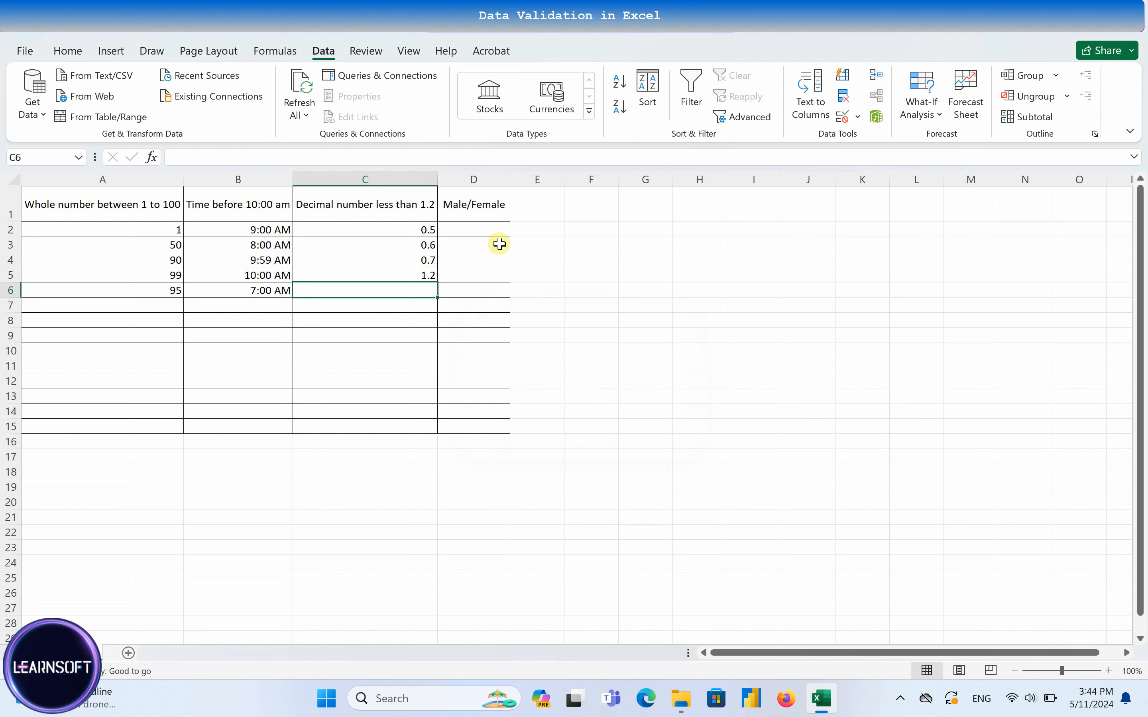
Step: Enter the list items Male in J2 and Female in J3, outside the table
left_click(460, 229)
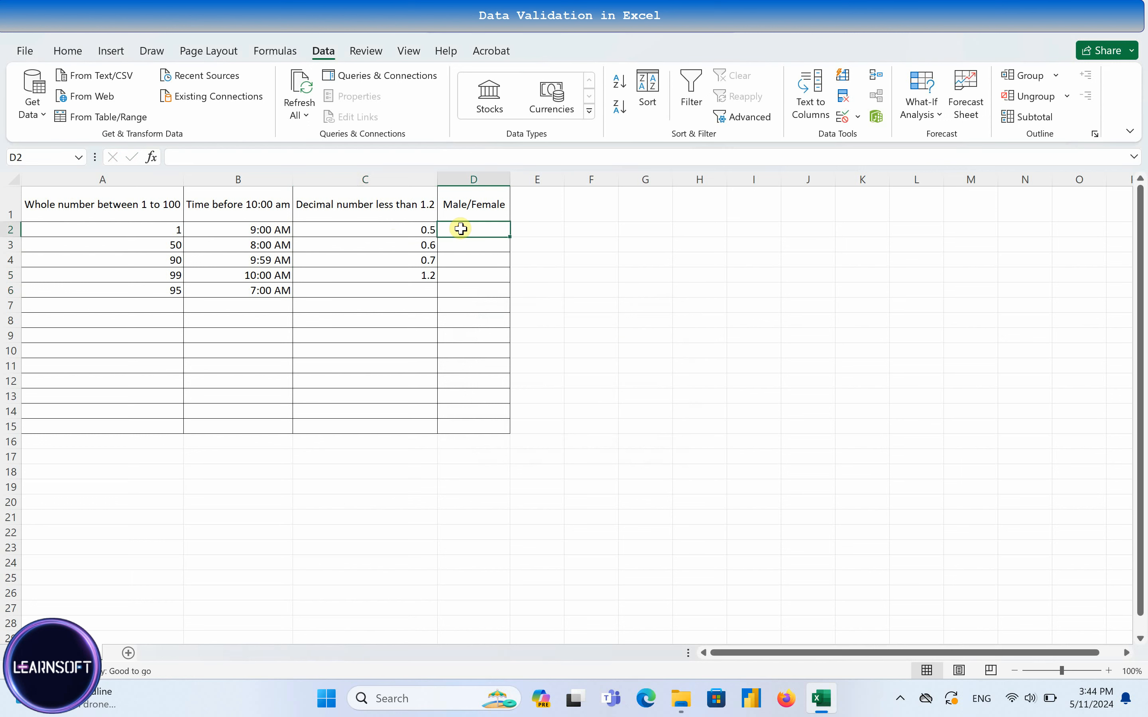
left_click(798, 231)
type("M")
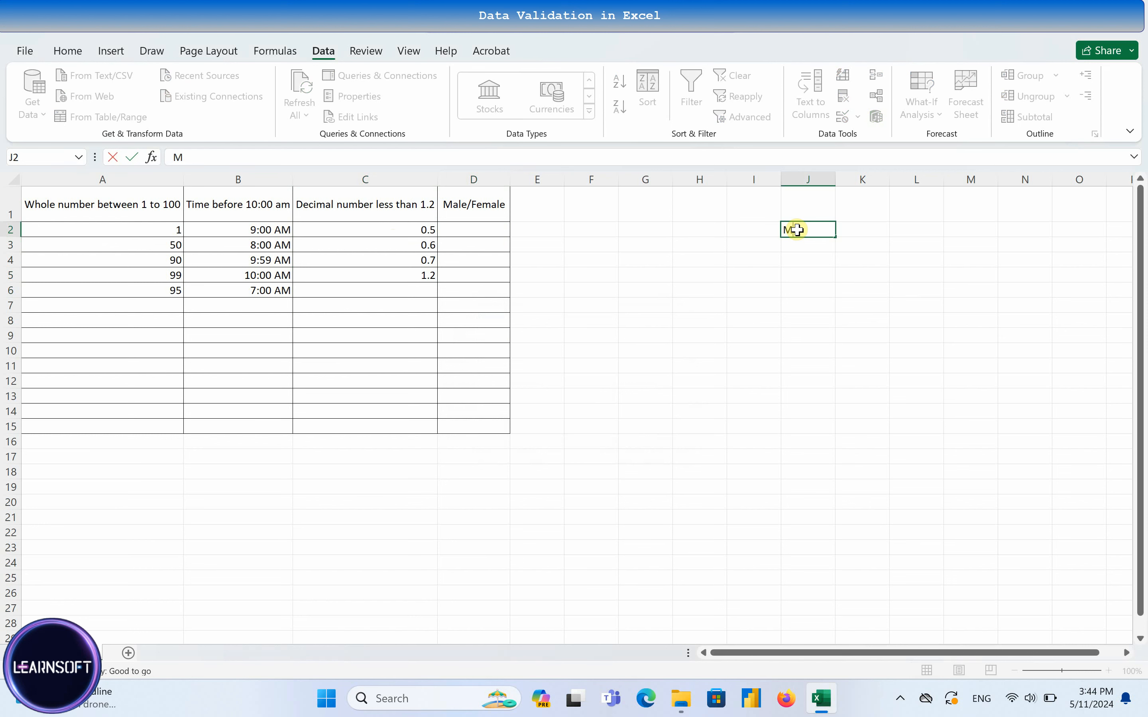
type("ale")
key("Return")
type("Female")
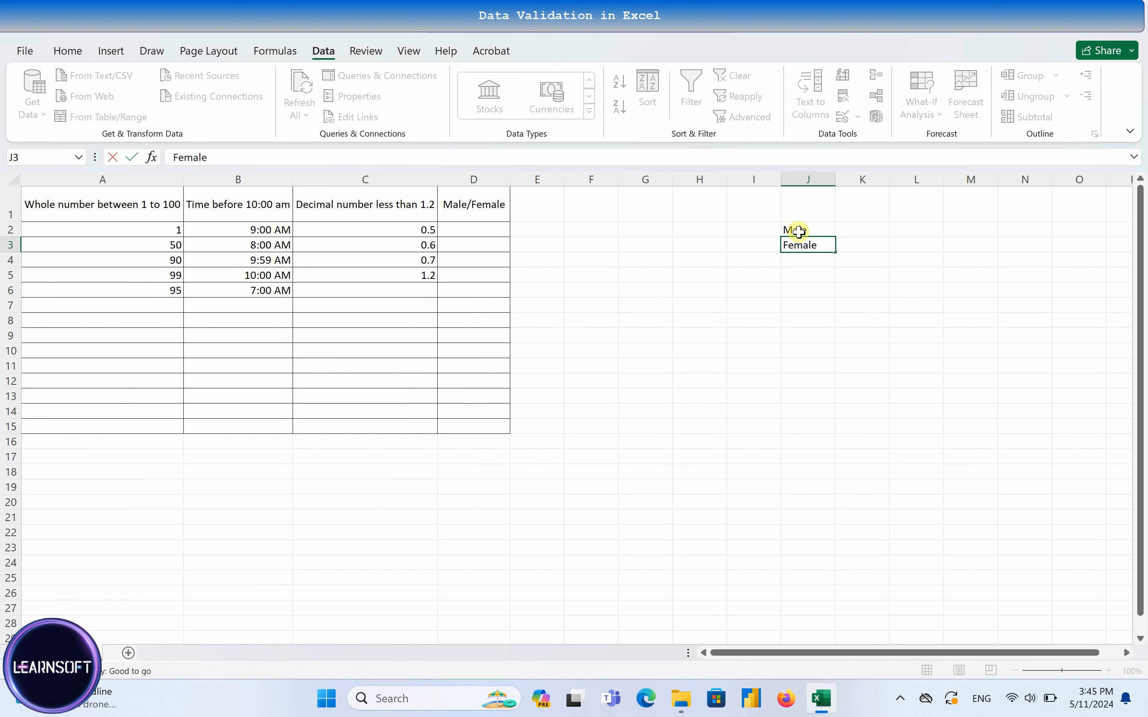
key("Return")
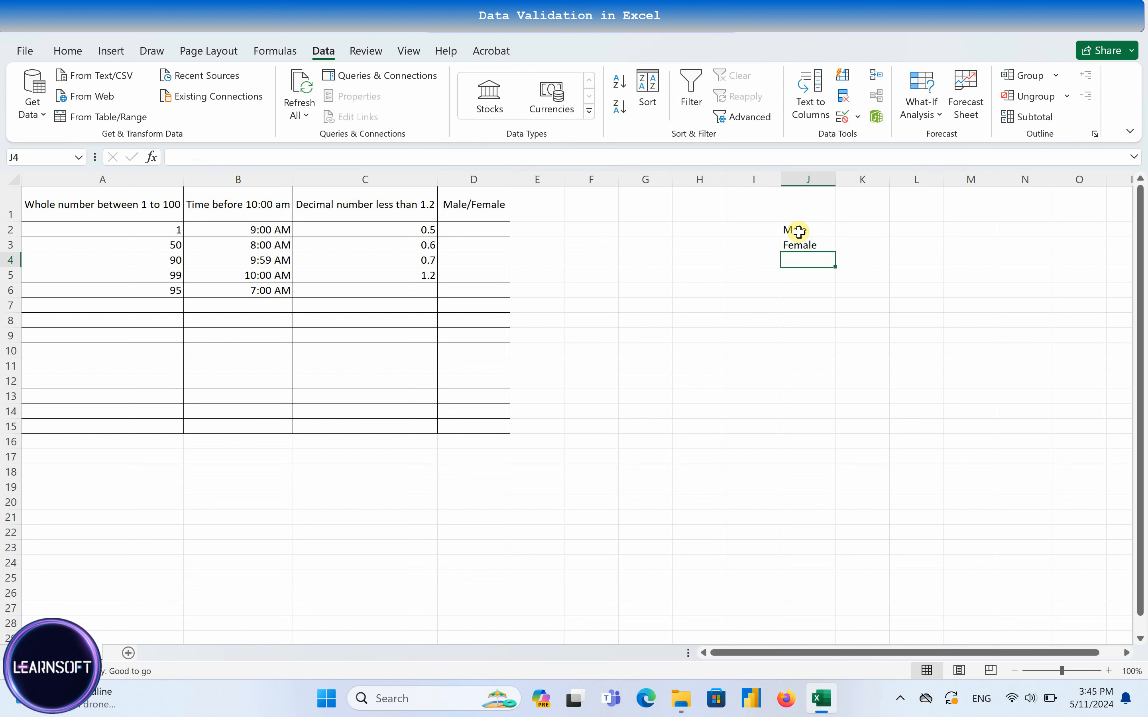
Step: Apply a List validation rule with an in-cell dropdown to D2:D5, using =$J$2:$J$3 as the source
left_click_drag(489, 226, 493, 274)
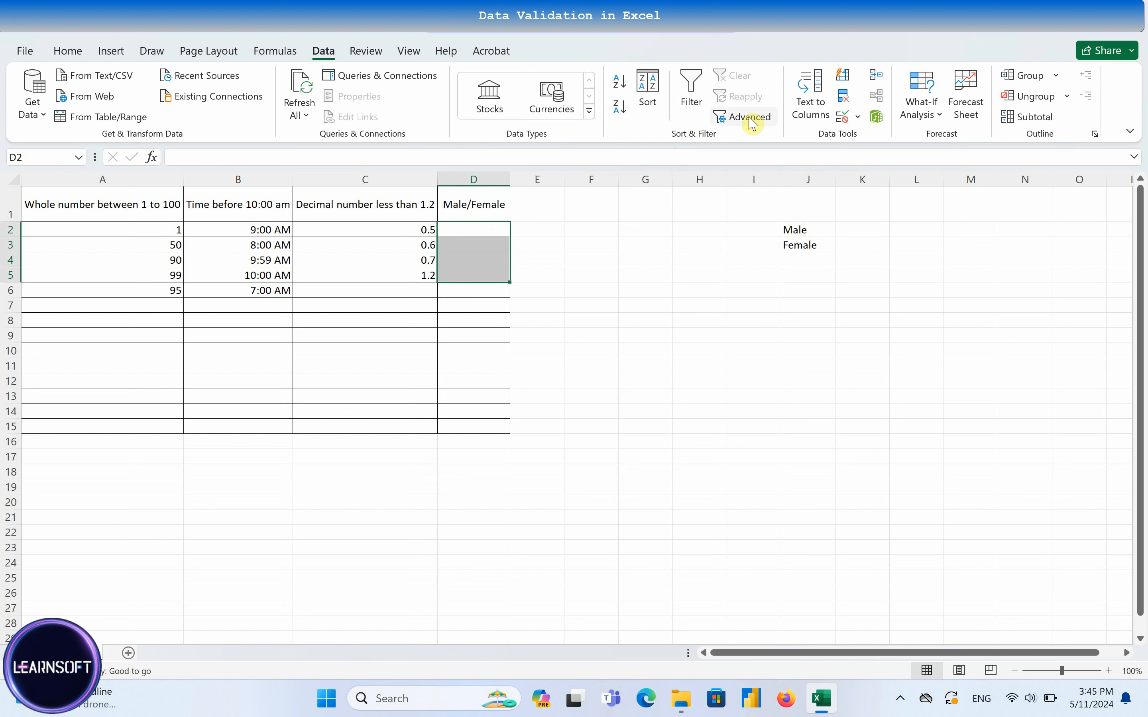
left_click(859, 120)
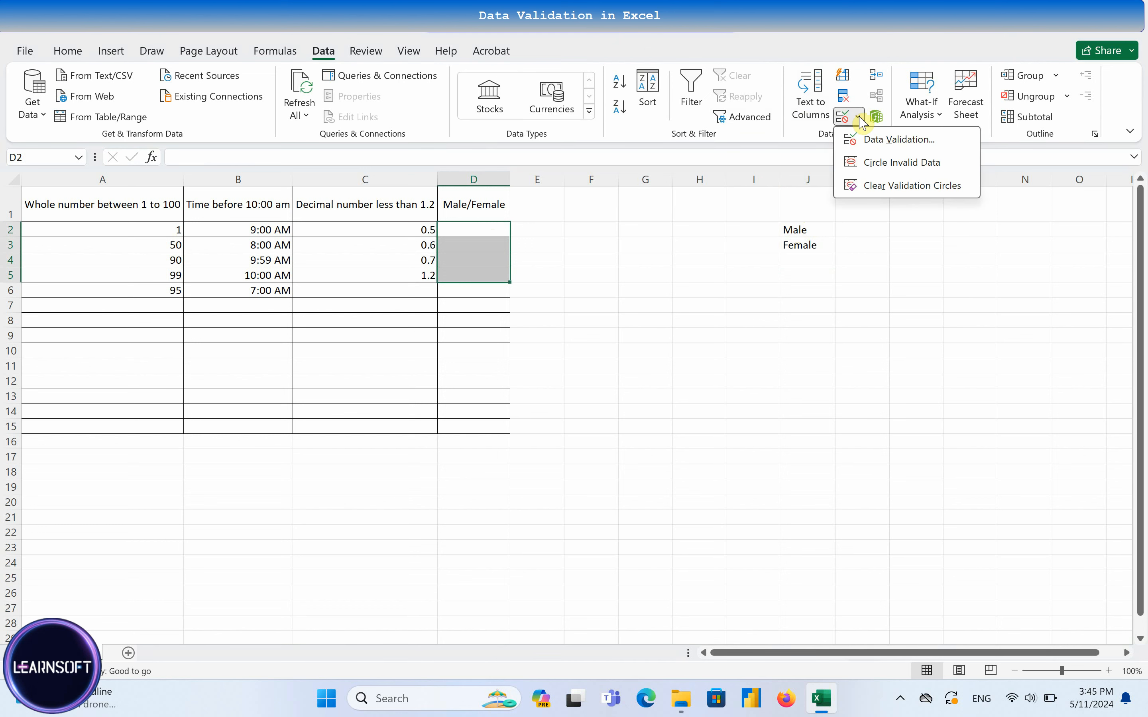
left_click(873, 143)
left_click(551, 233)
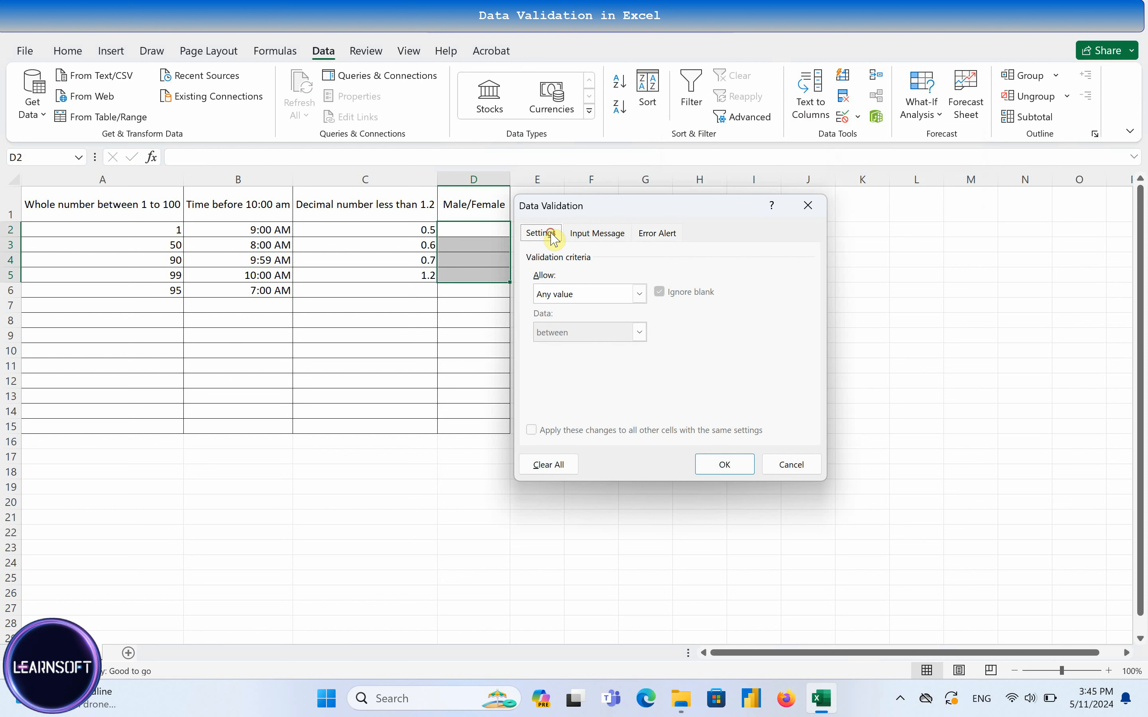
left_click(558, 294)
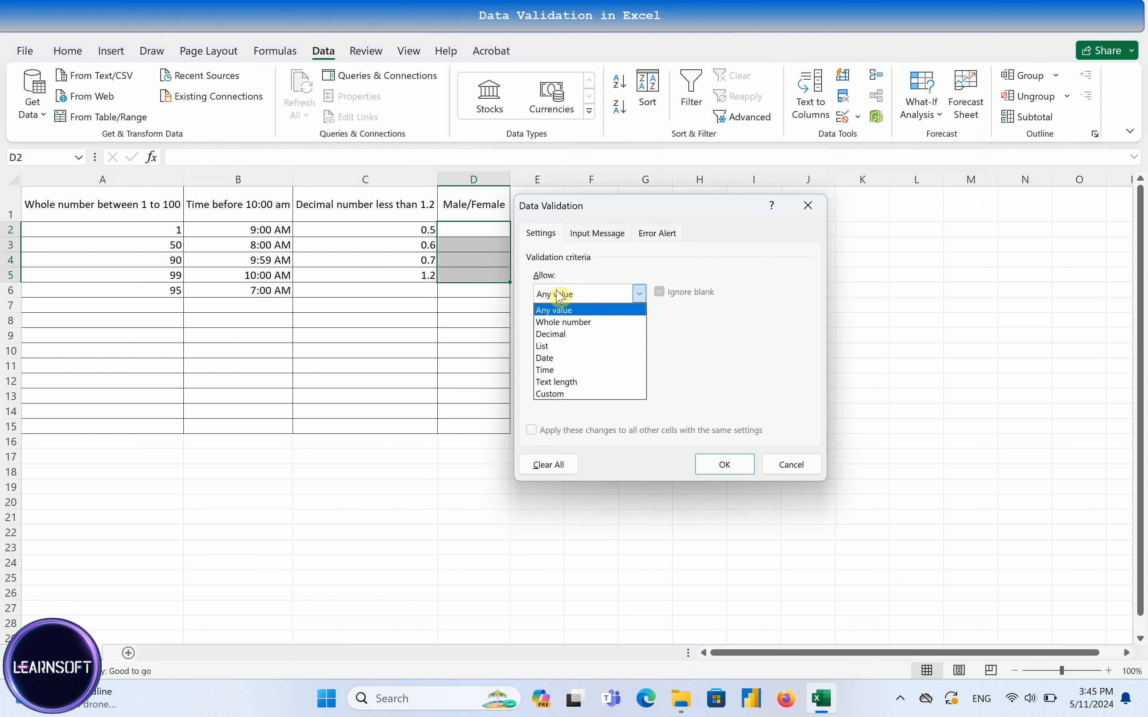
left_click(550, 346)
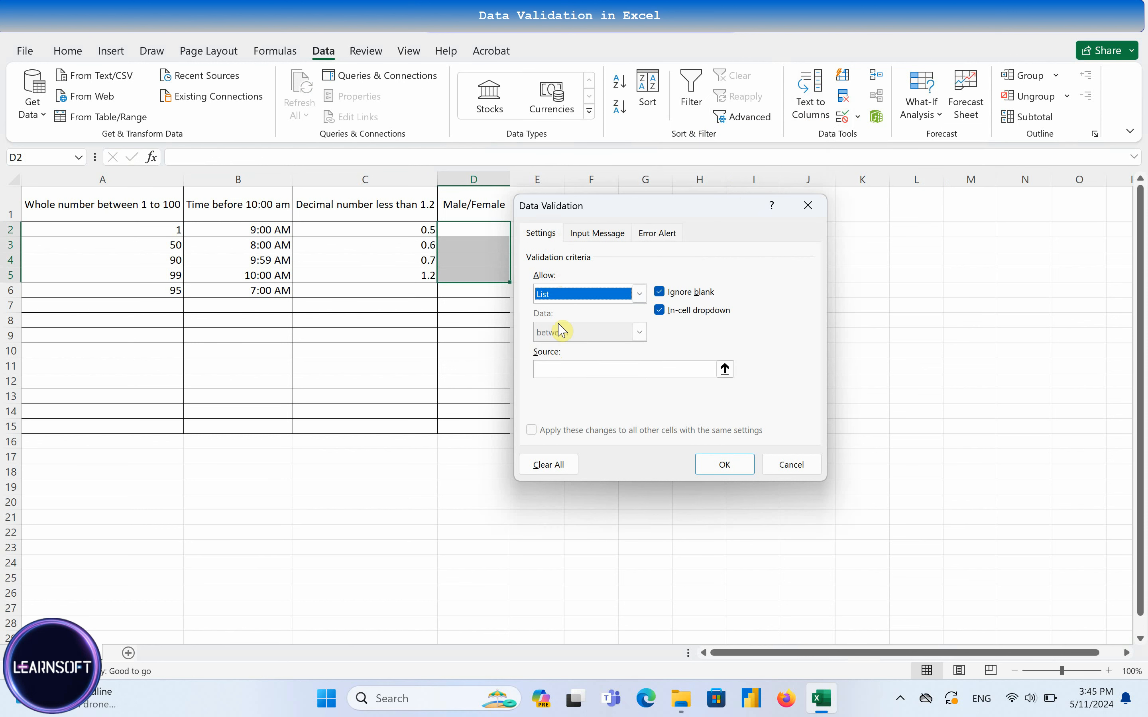
left_click_drag(699, 212, 481, 334)
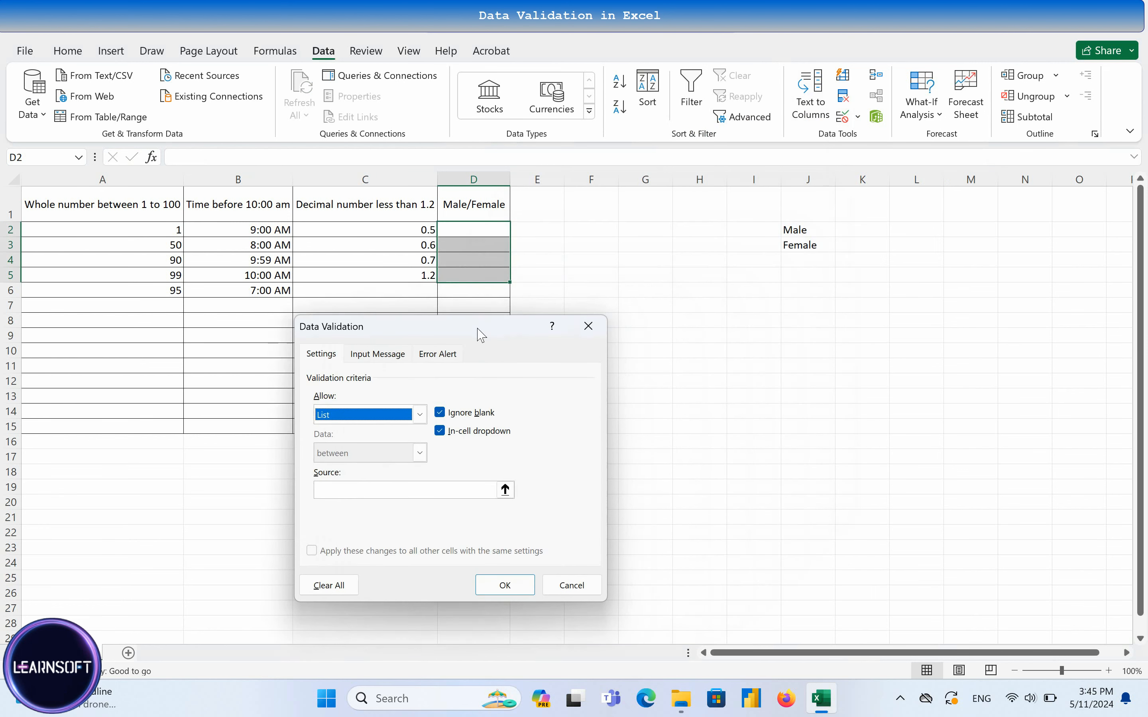
left_click(506, 490)
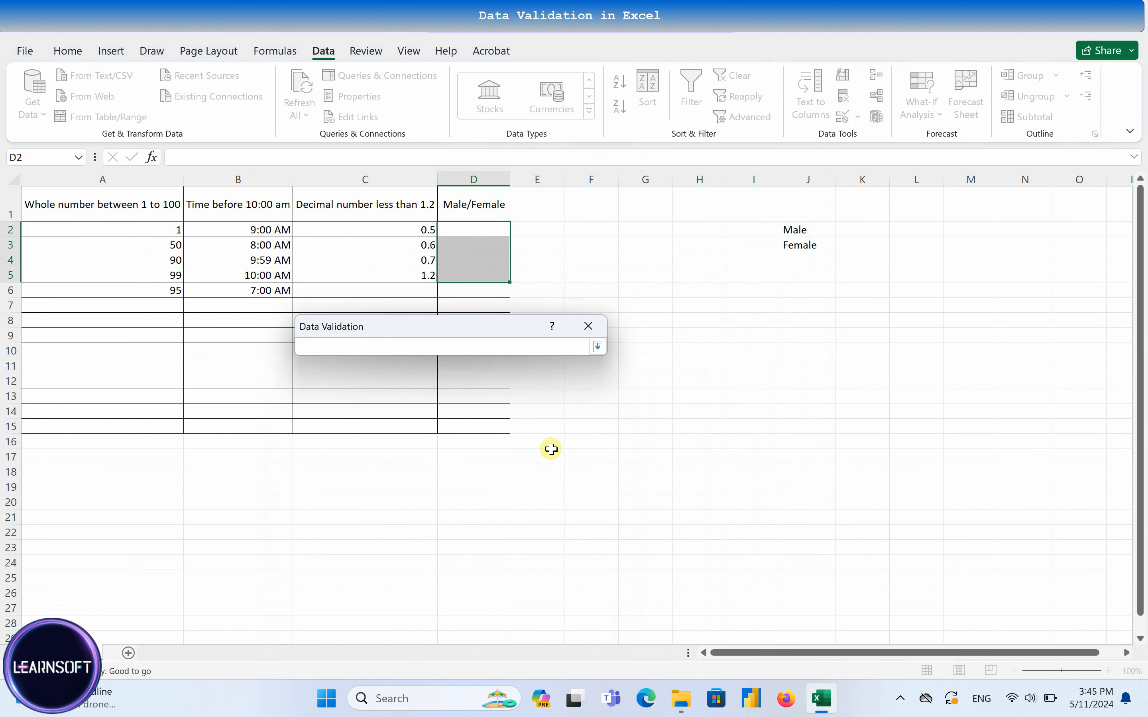
left_click(820, 230)
left_click_drag(820, 230, 809, 246)
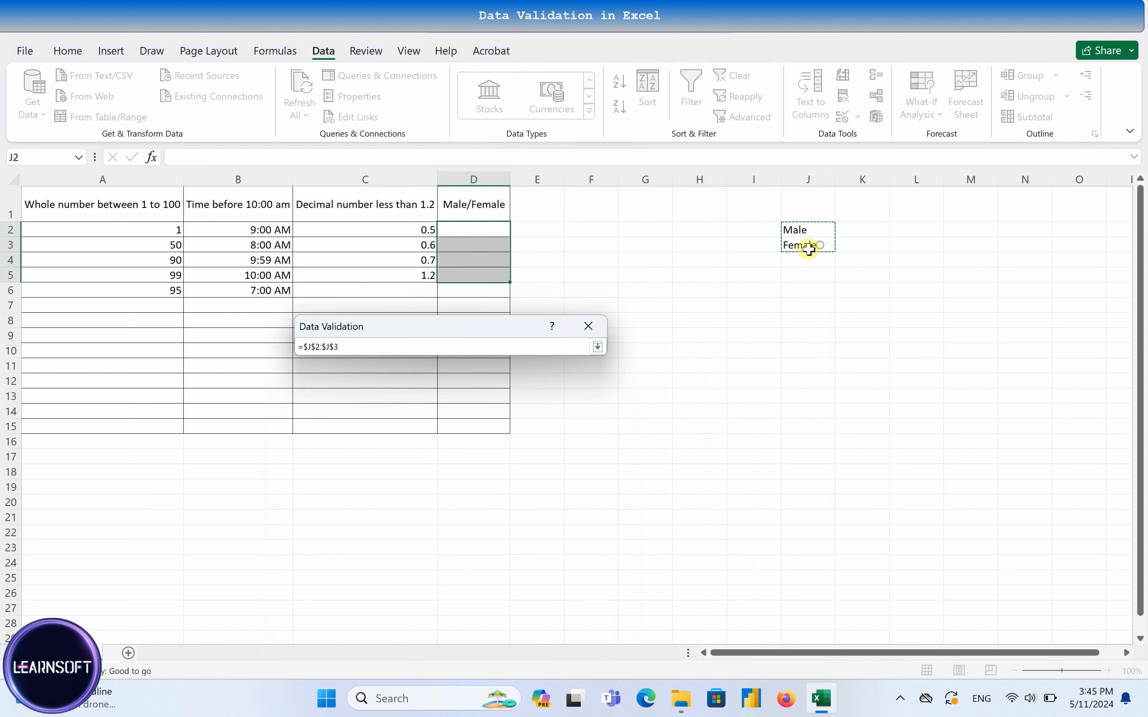
left_click(598, 351)
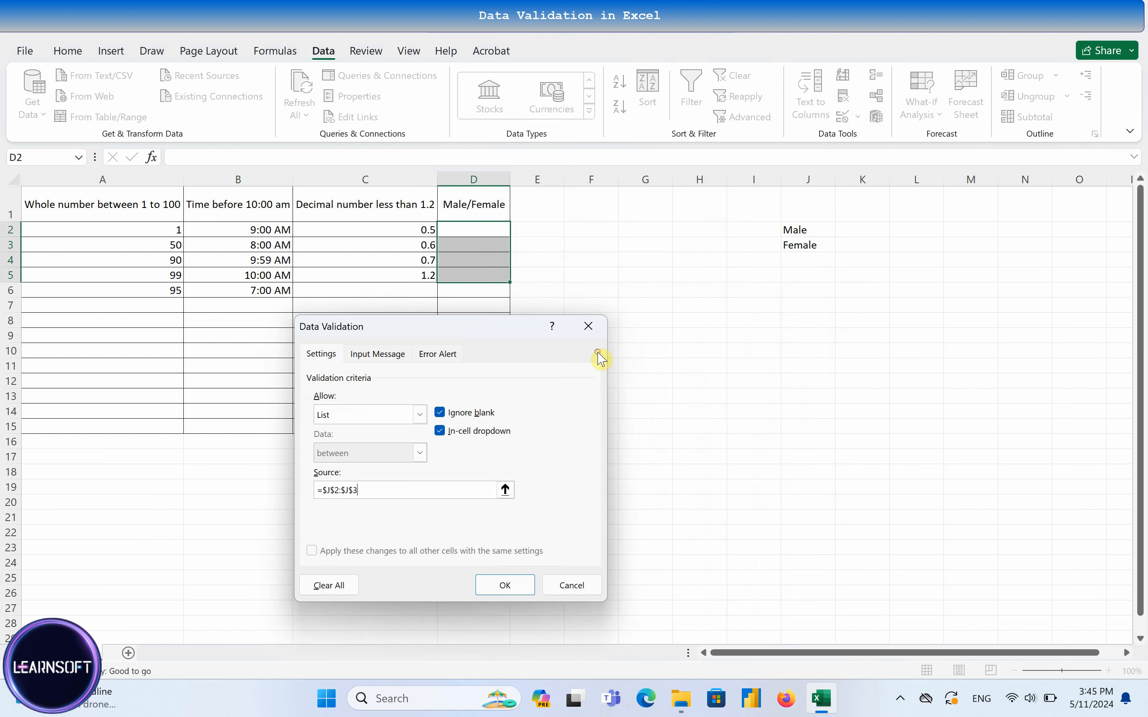
left_click(504, 585)
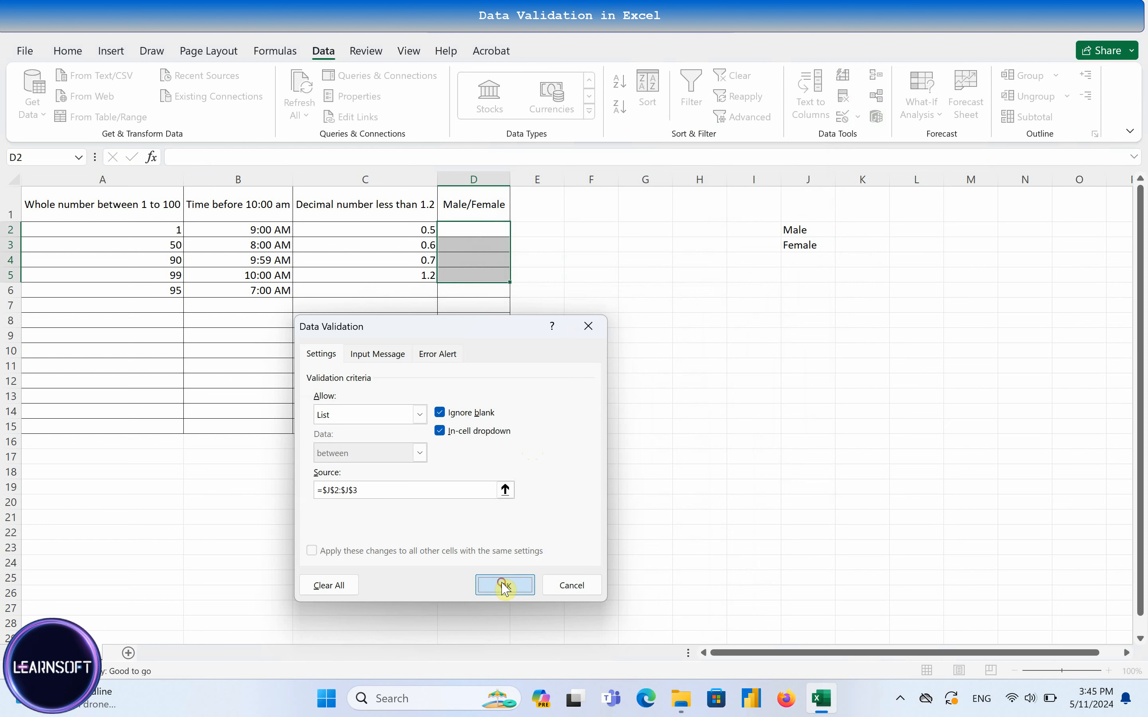
Step: Pick Female in D2, Male in D3 and Female in D4 from the cells' dropdown lists
left_click(458, 244)
left_click(464, 229)
left_click(516, 230)
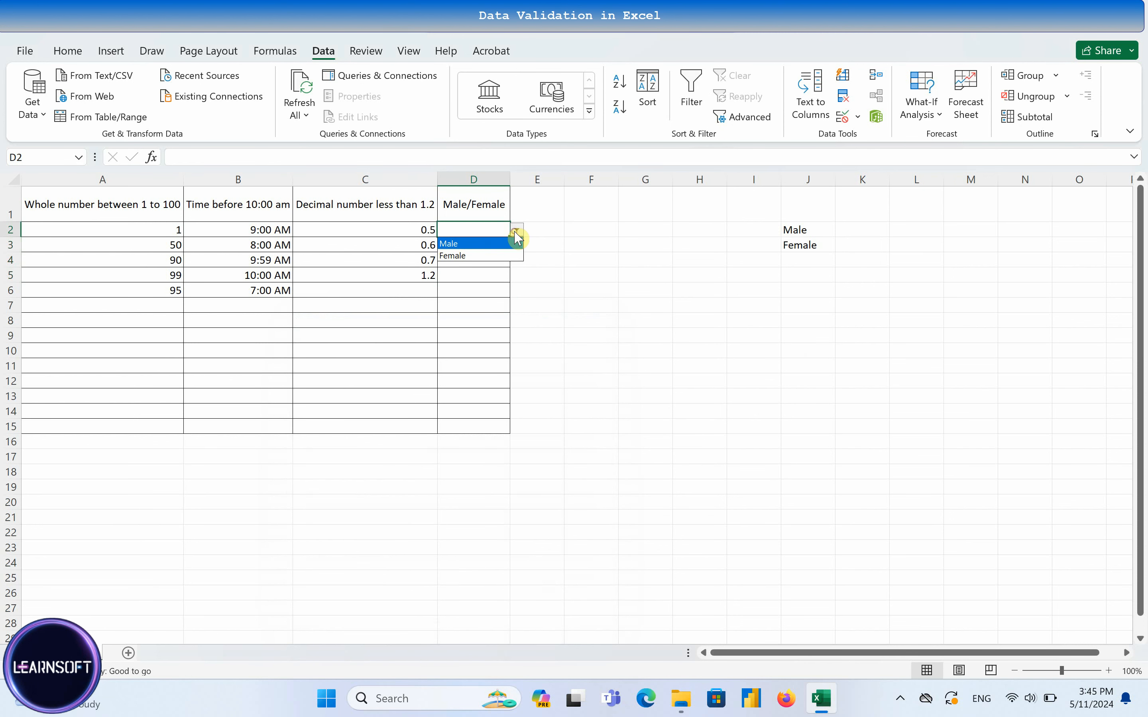
left_click(489, 258)
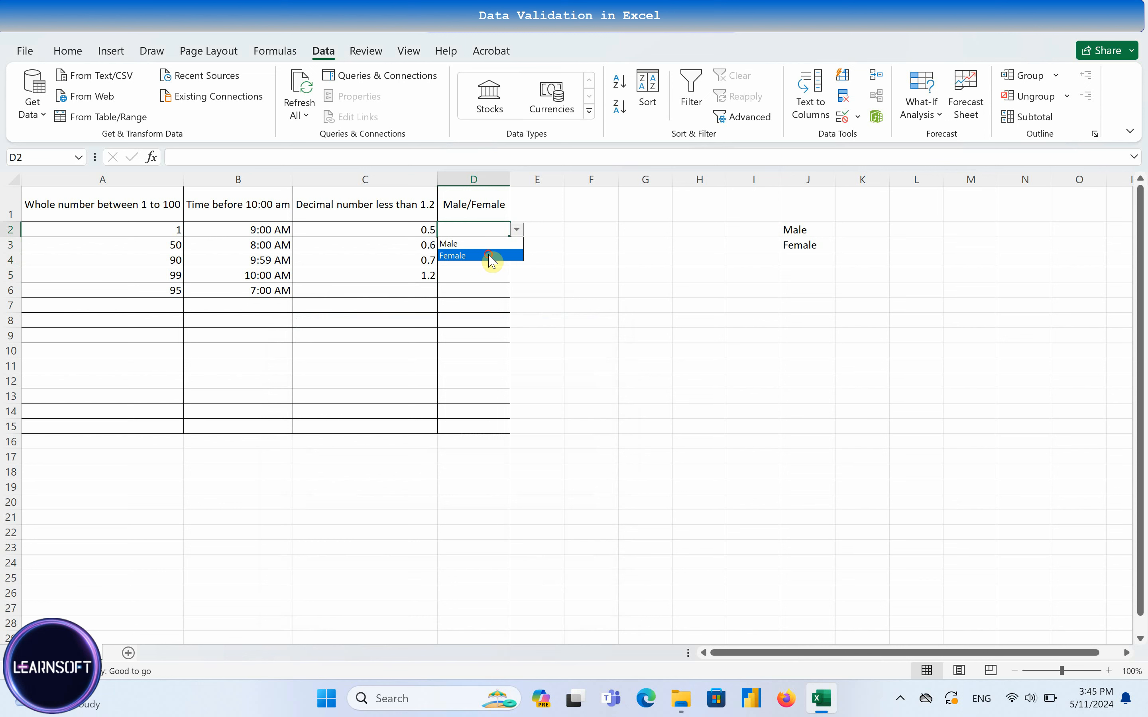
left_click(479, 246)
left_click(516, 245)
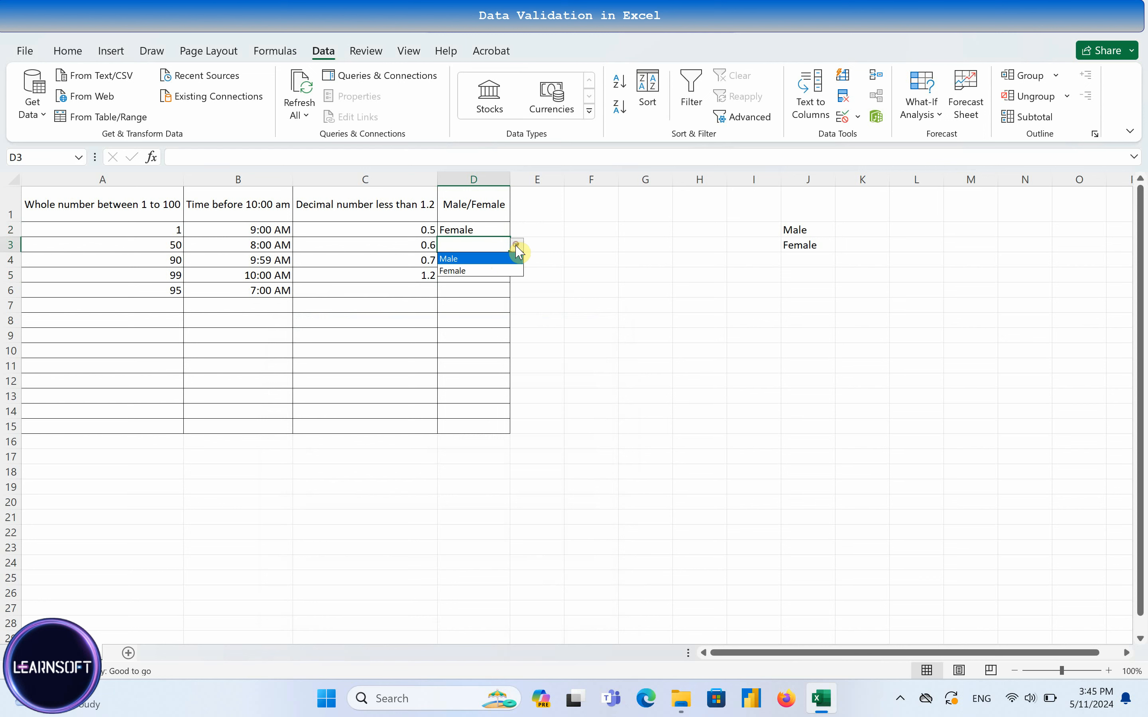
left_click(512, 259)
left_click(499, 263)
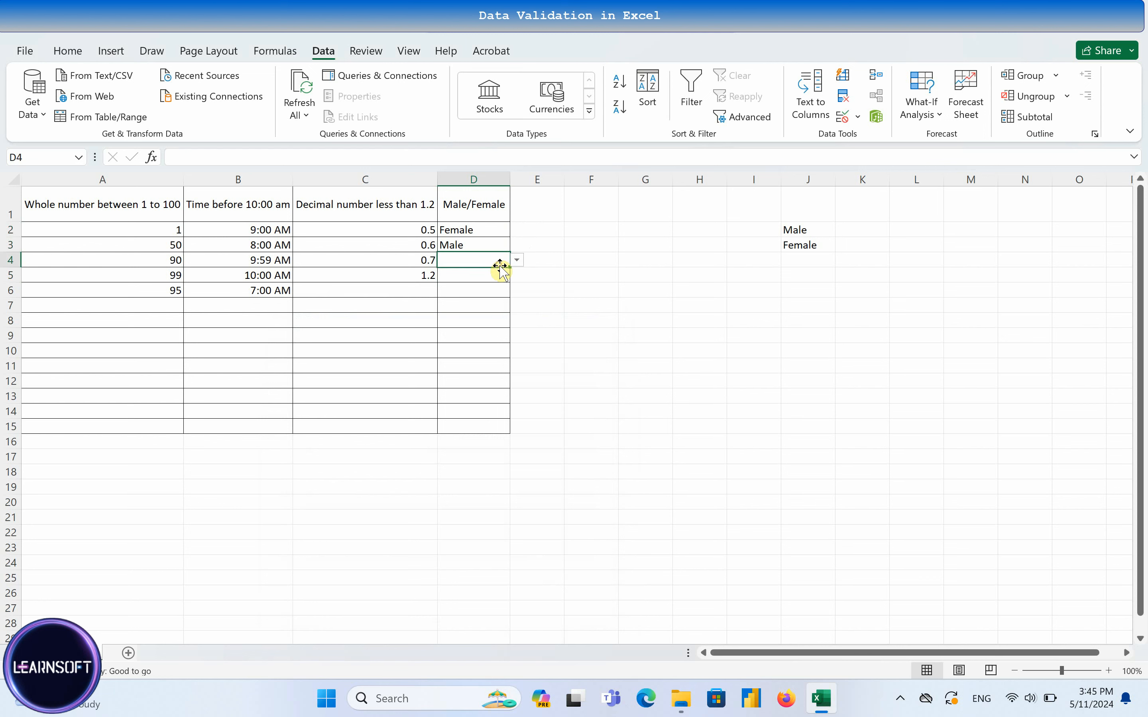
left_click(516, 260)
left_click(491, 284)
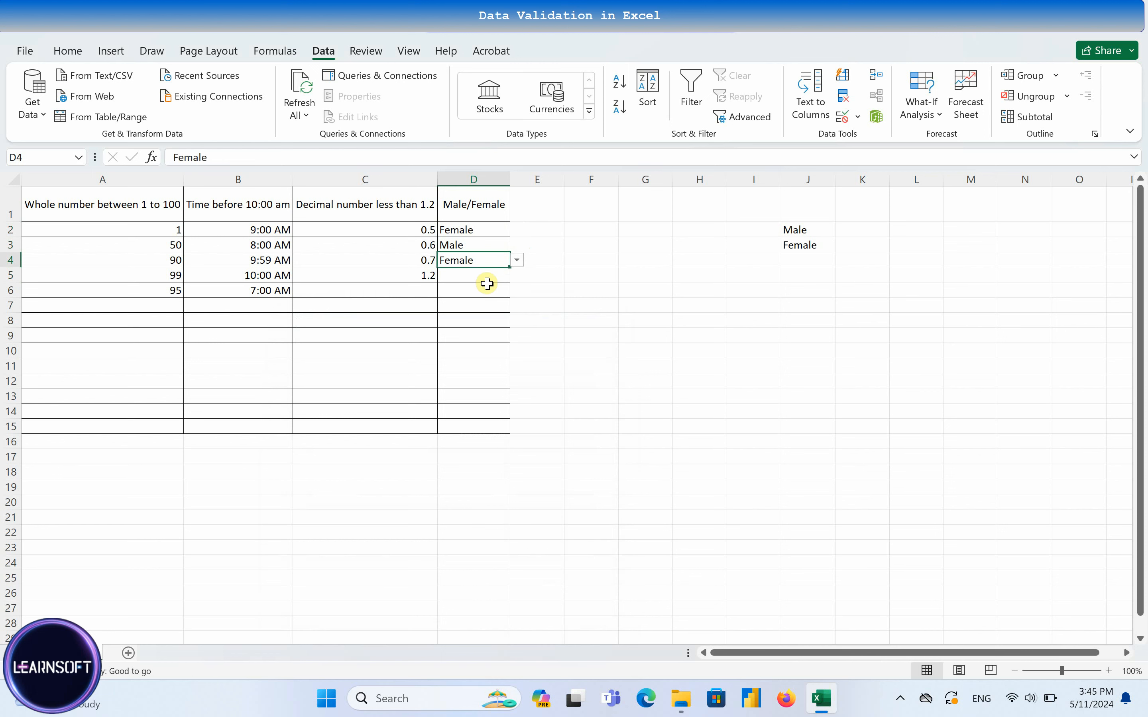
Step: Pick Female in D5 from the cell's dropdown list
left_click(476, 277)
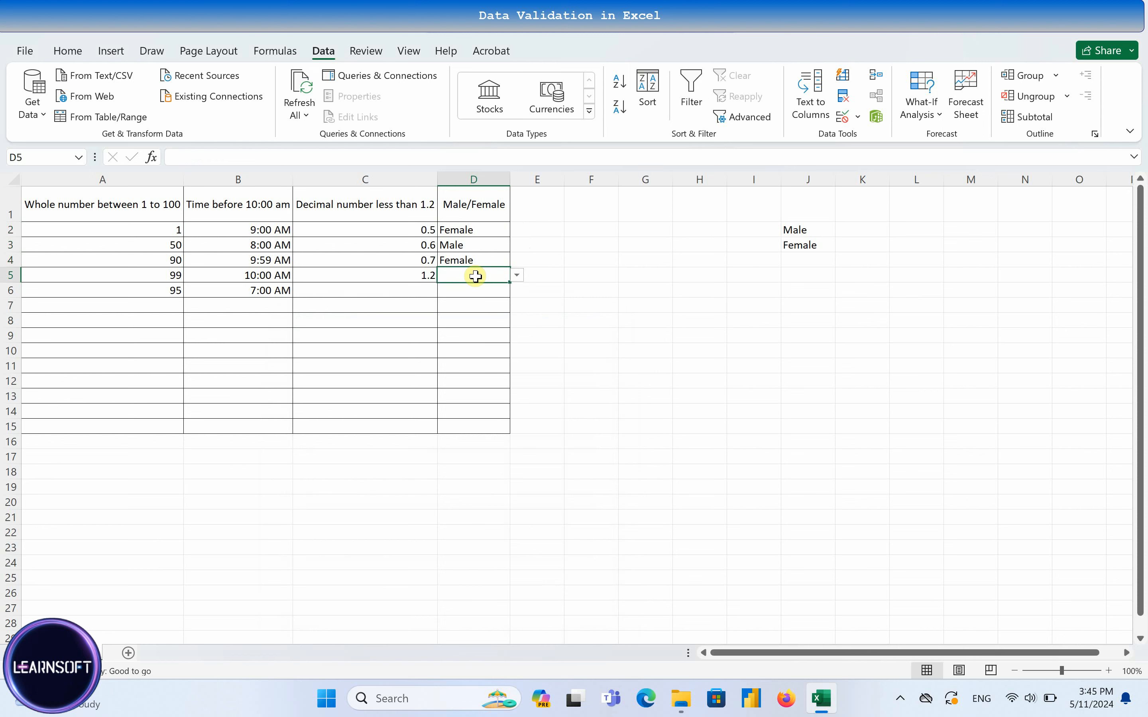
left_click(516, 275)
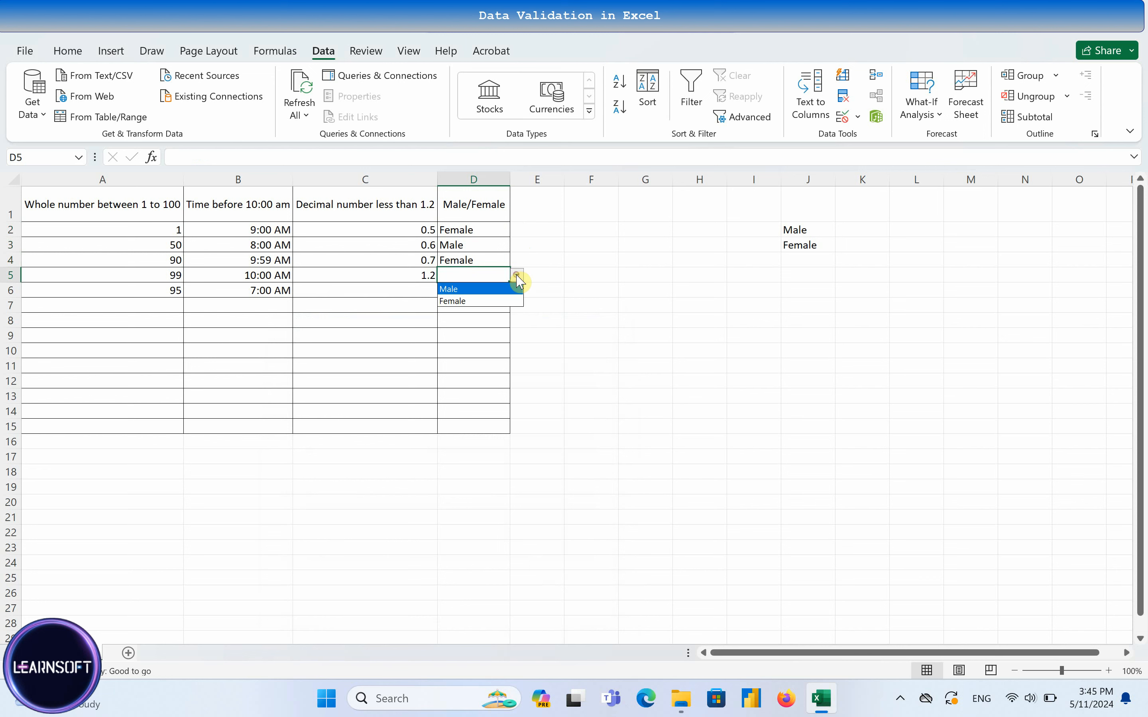
left_click(494, 301)
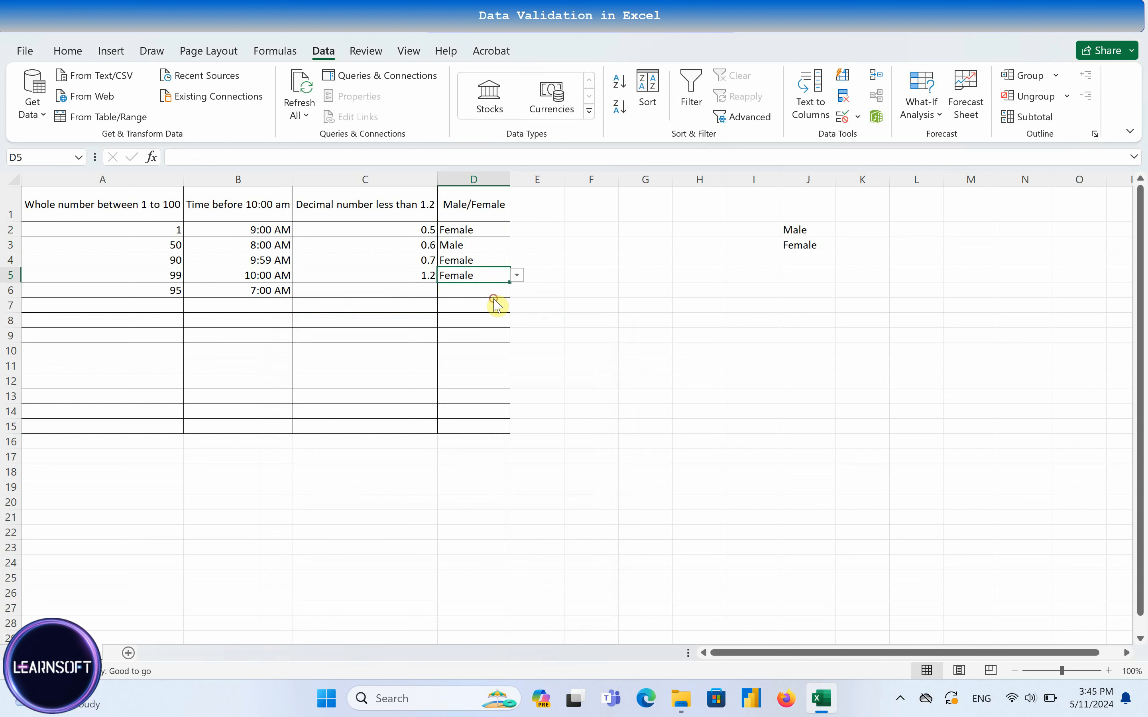
Step: Try to replace the entry in D5 with the invalid value h and cancel the entry at the alert
double_click(479, 275)
left_click_drag(479, 275, 433, 275)
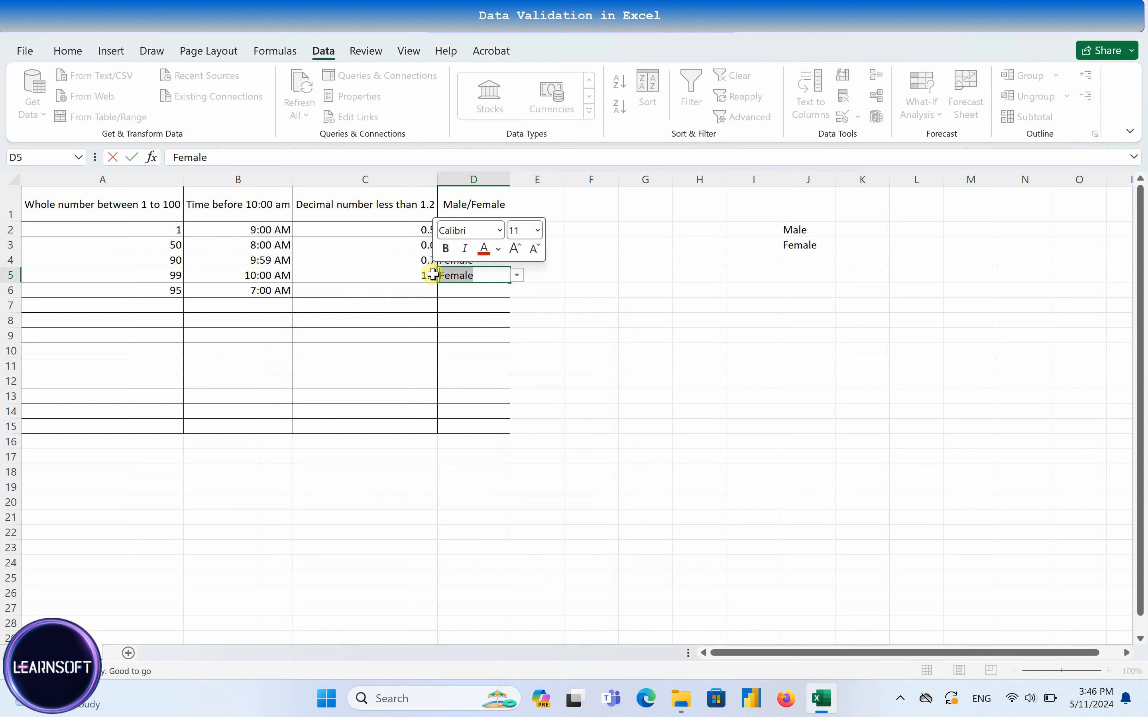
key("BackSpace")
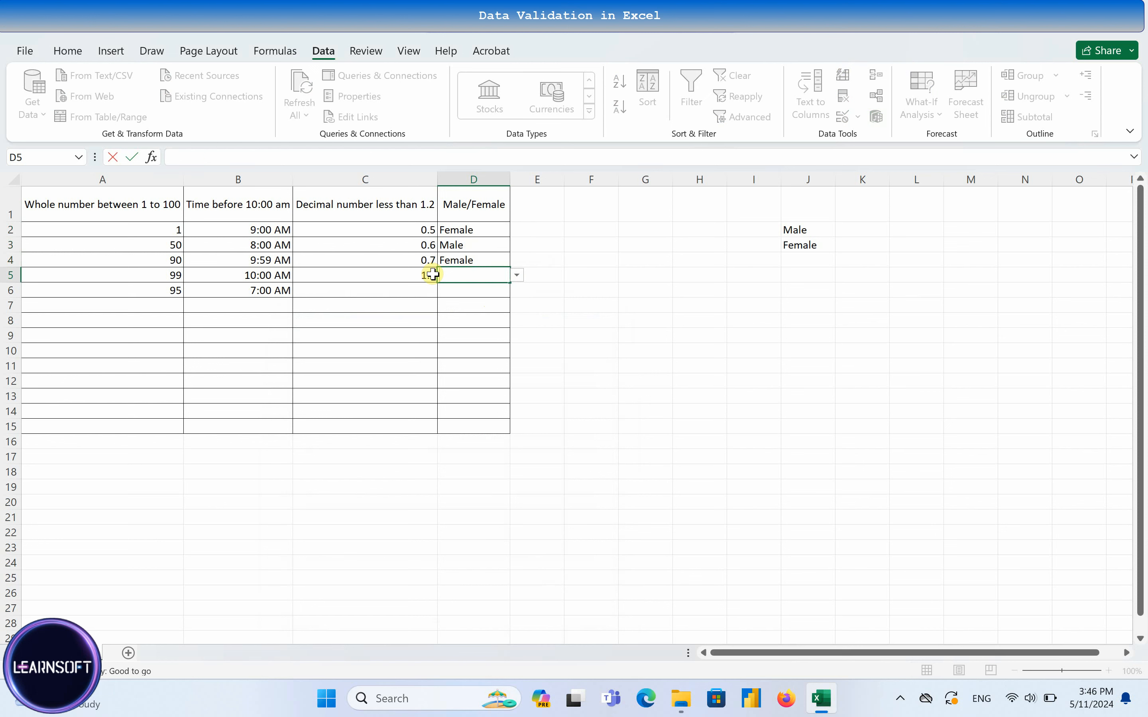
type("h")
key("Return")
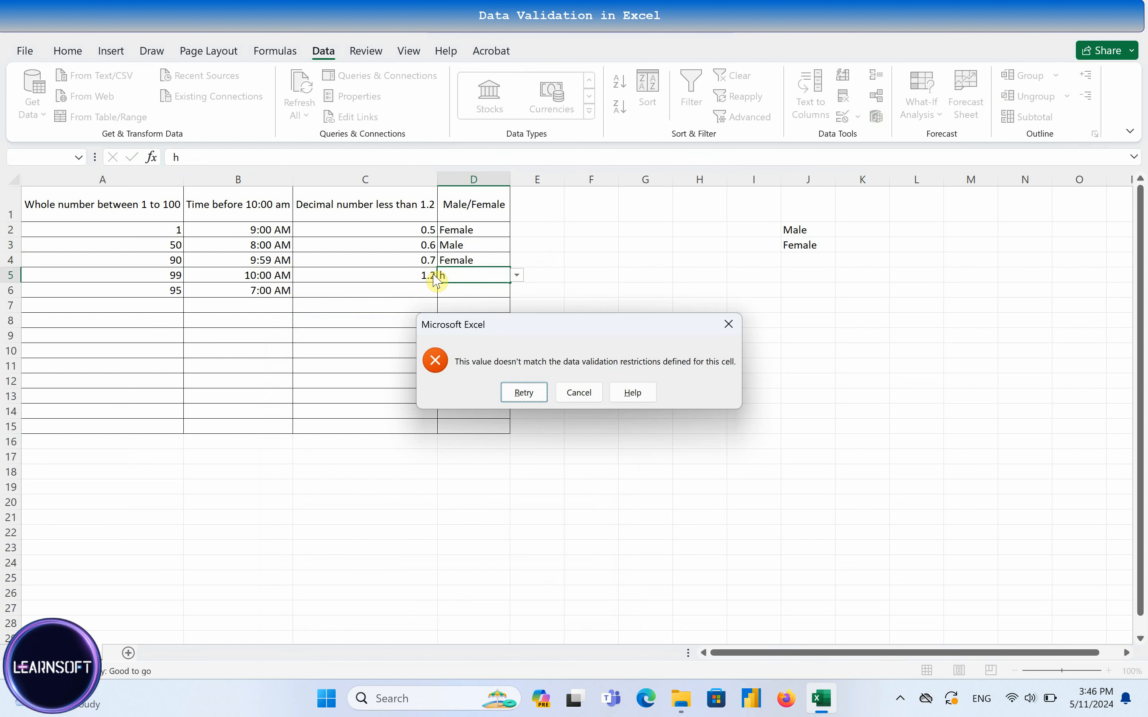
key("Escape")
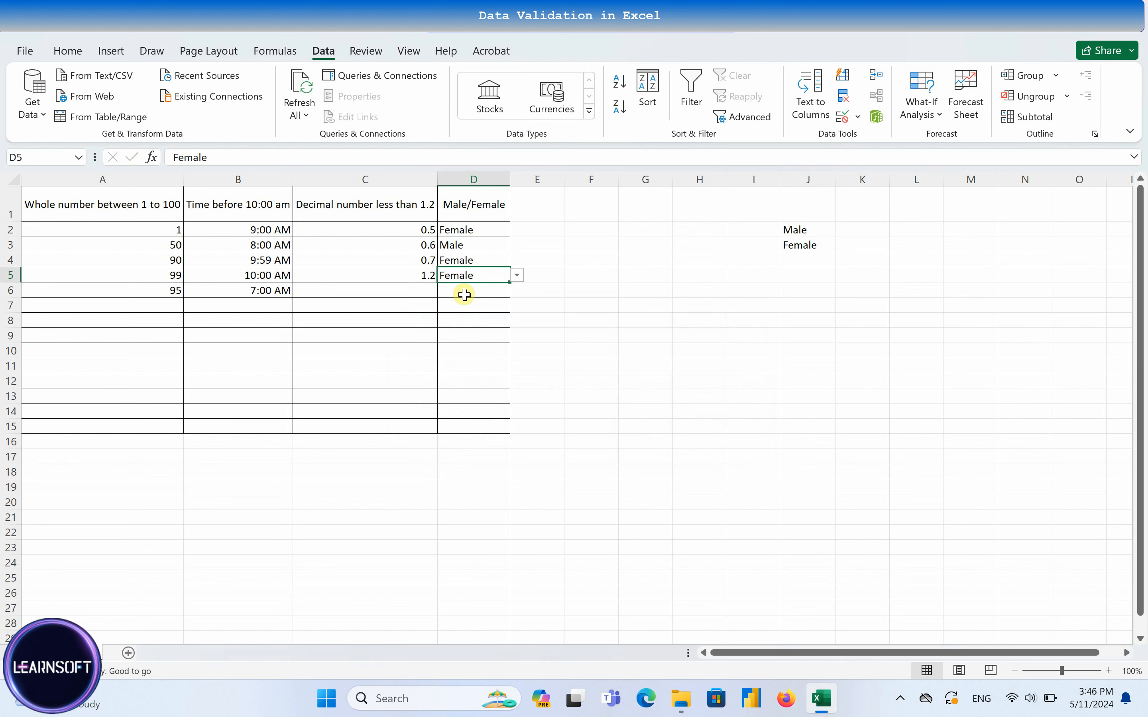
left_click(426, 304)
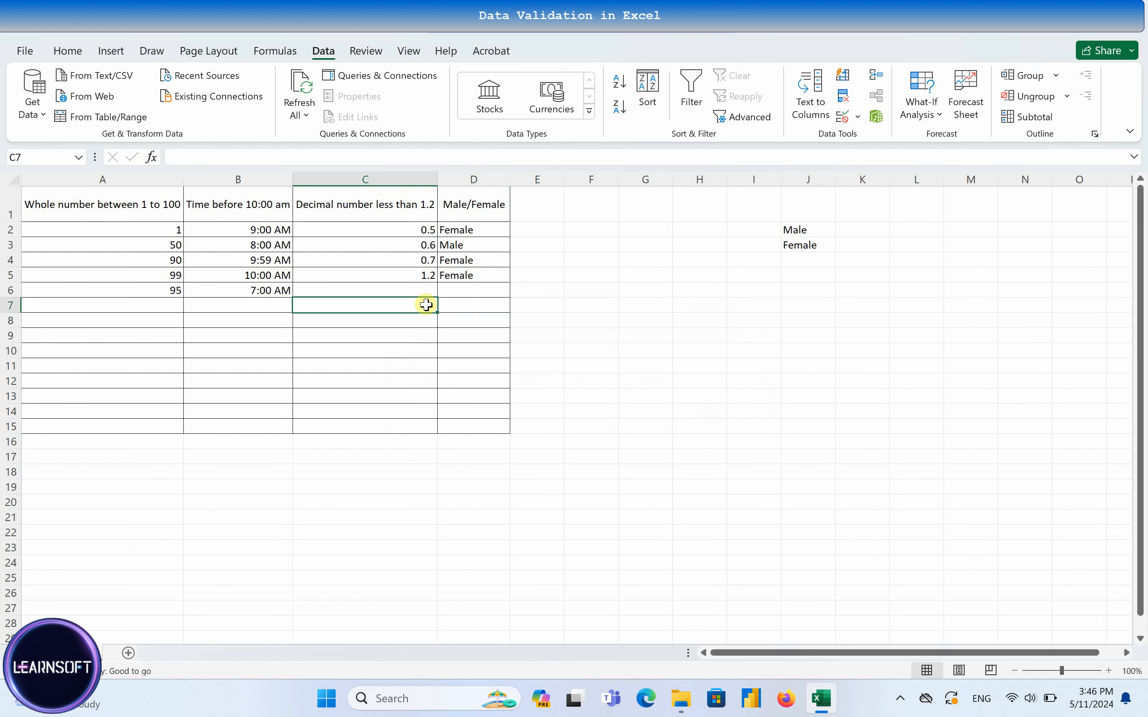